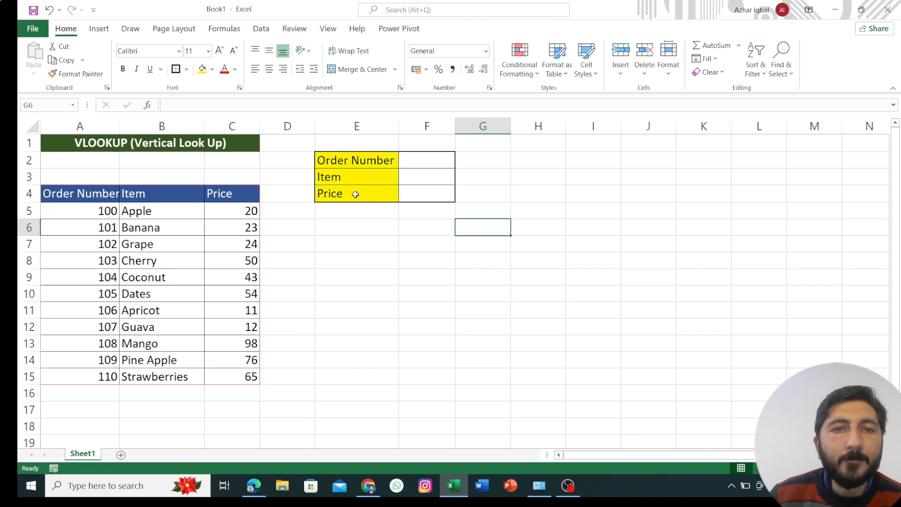
click(416, 177)
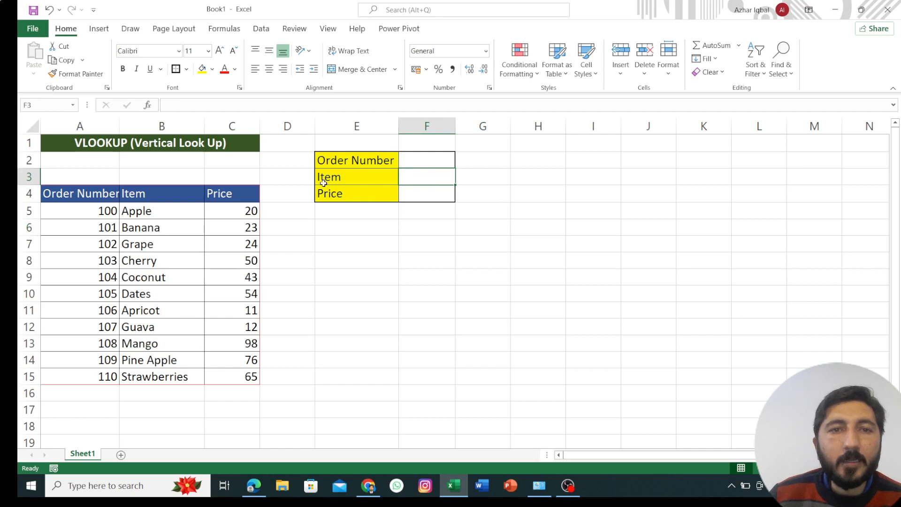
click(414, 161)
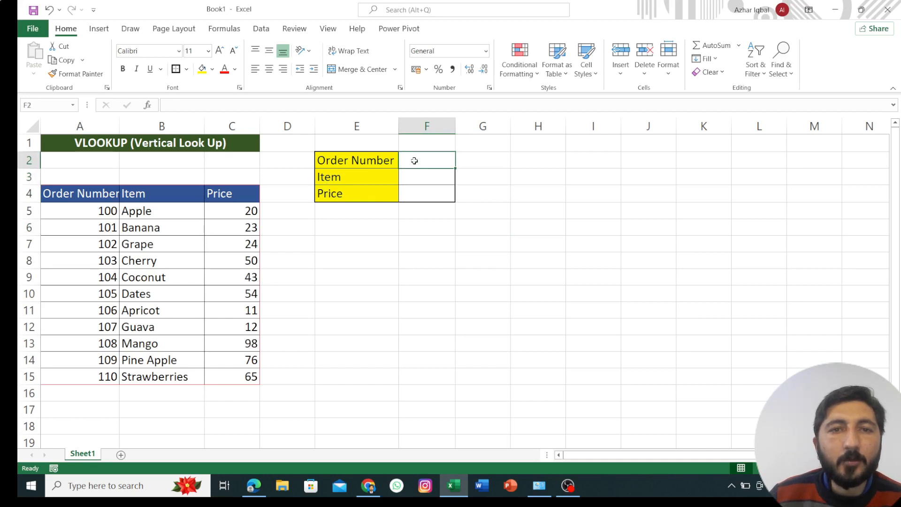
click(412, 175)
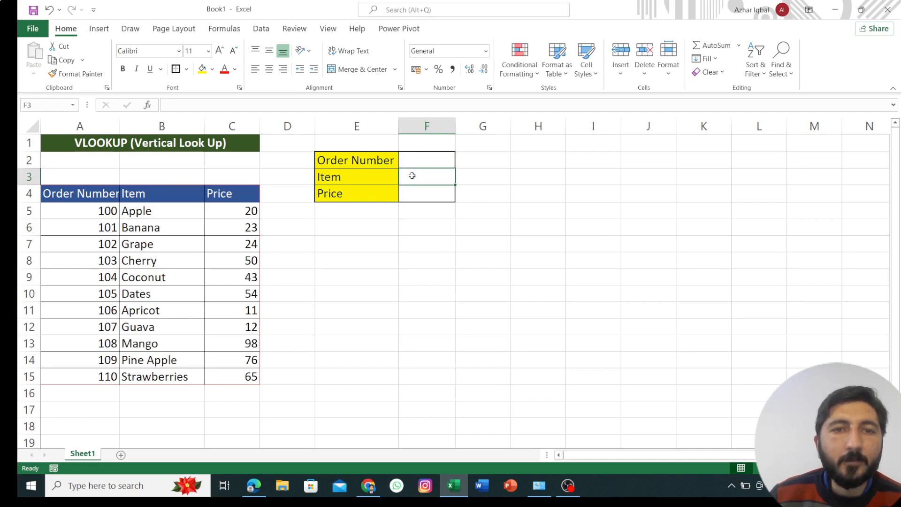
click(413, 190)
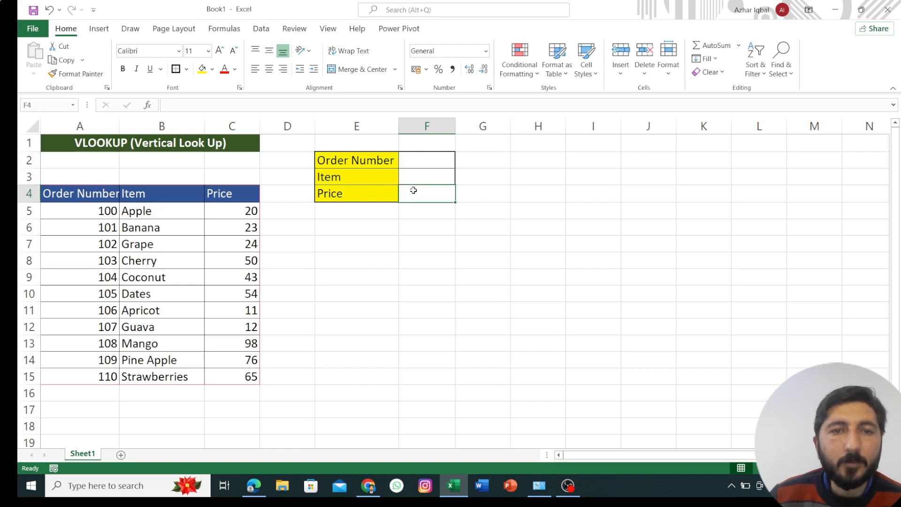
Start a VLOOKUP formula in Item cell F3 with lookup value F2, table range A5:C15 and column index 2
click(412, 177)
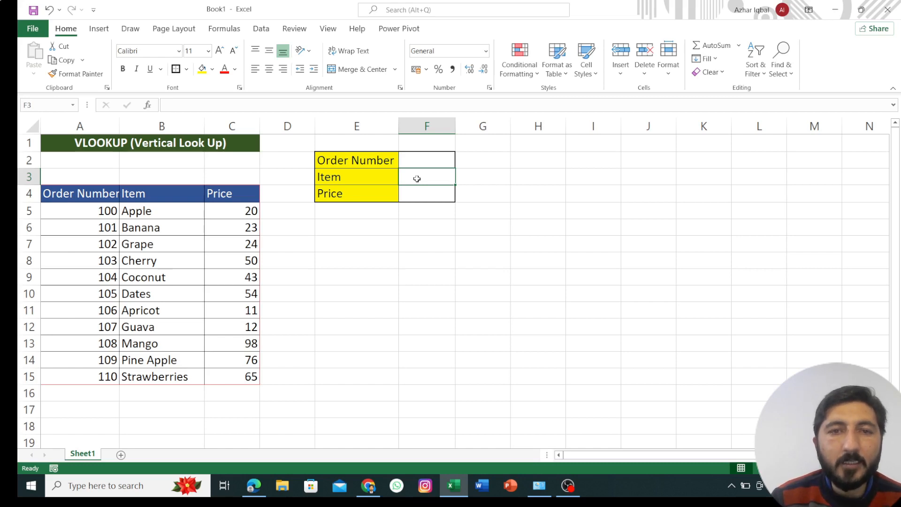
text(=)
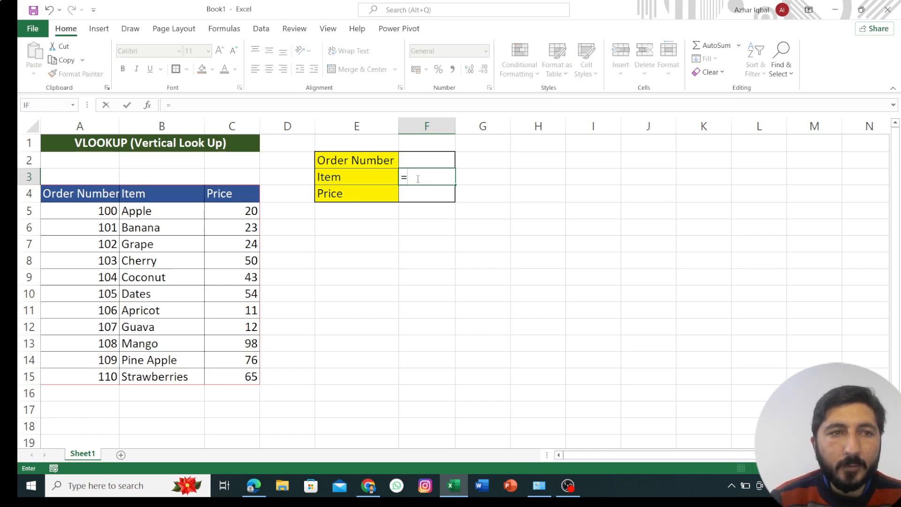
text(V)
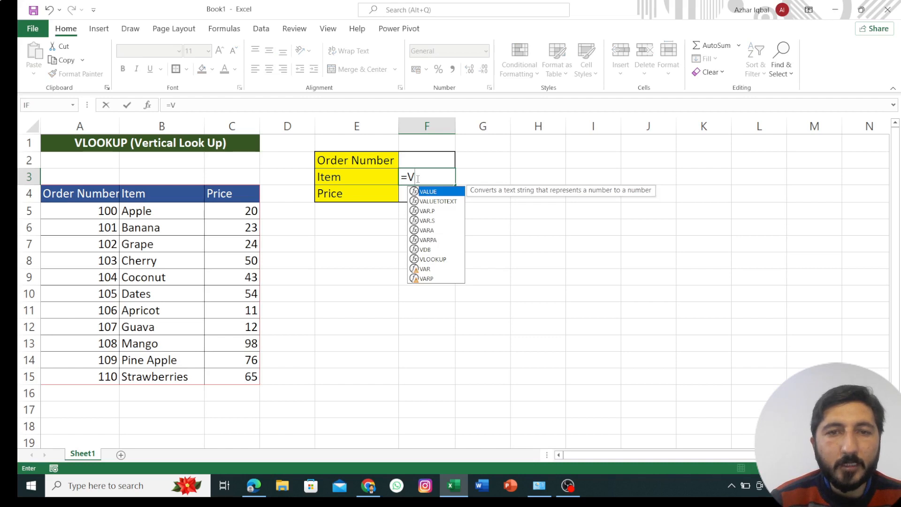
text(L)
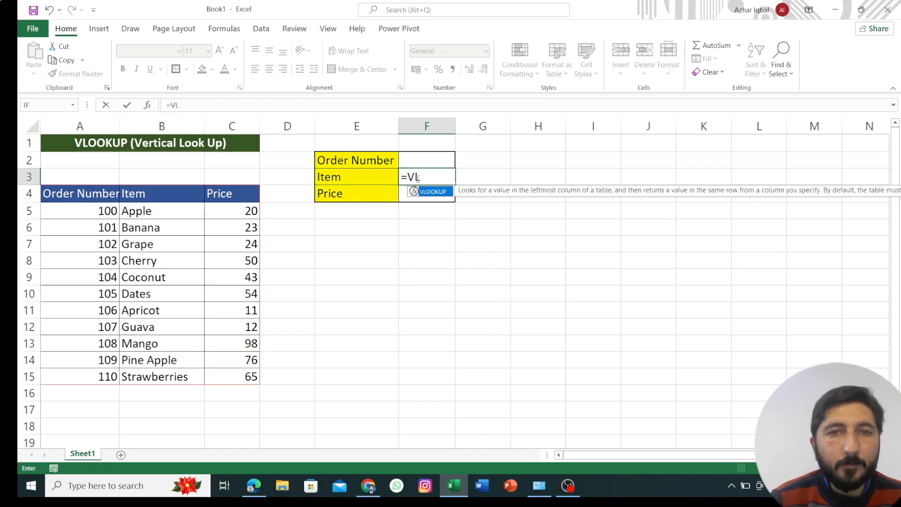
key(Tab)
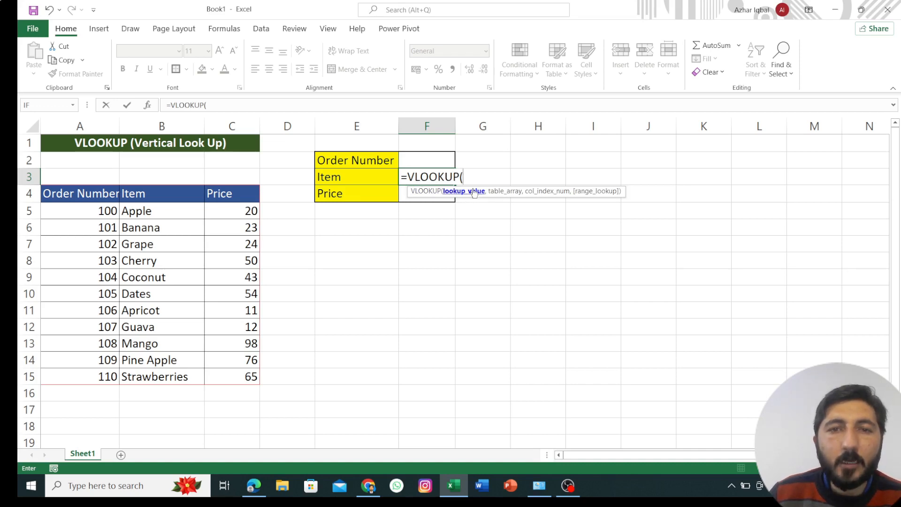
click(433, 160)
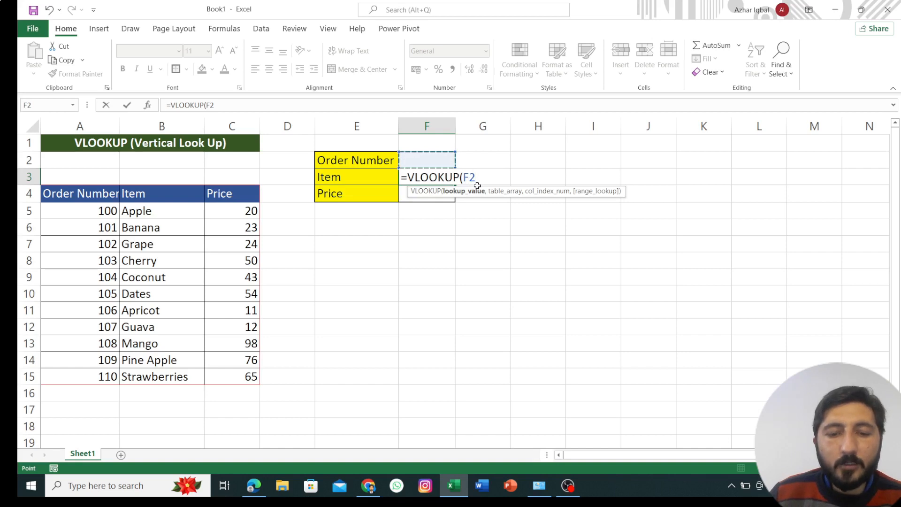
text(,)
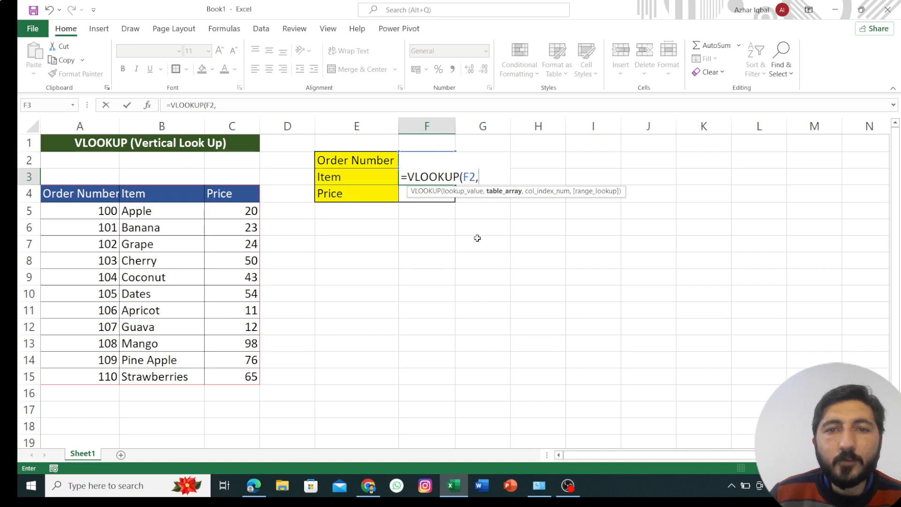
click(87, 212)
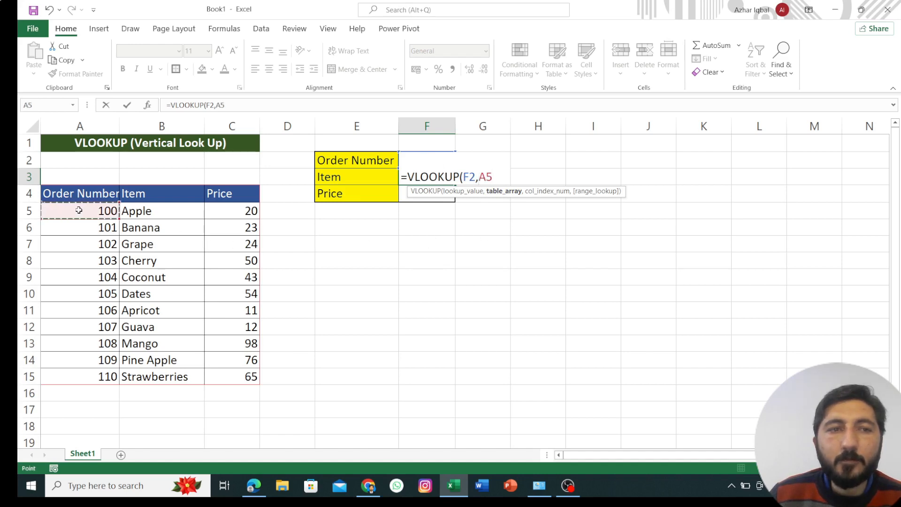
drag(94, 211, 234, 374)
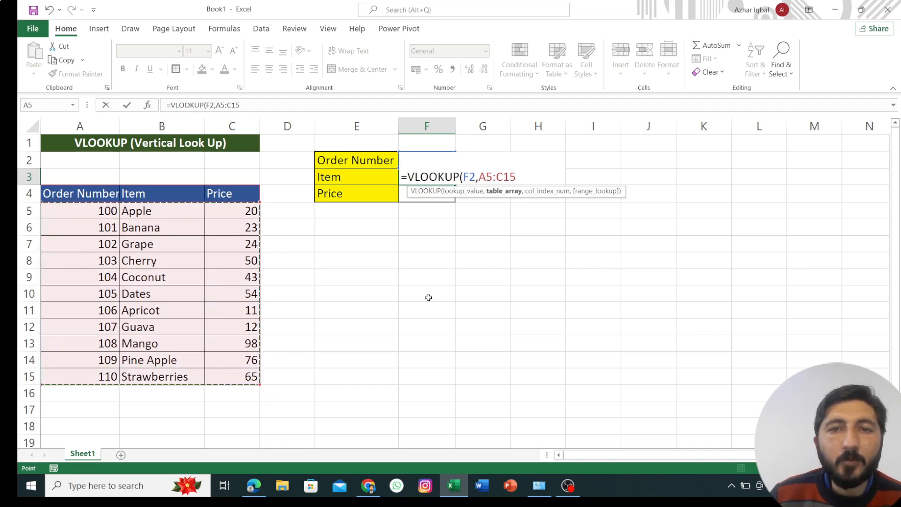
text(,2)
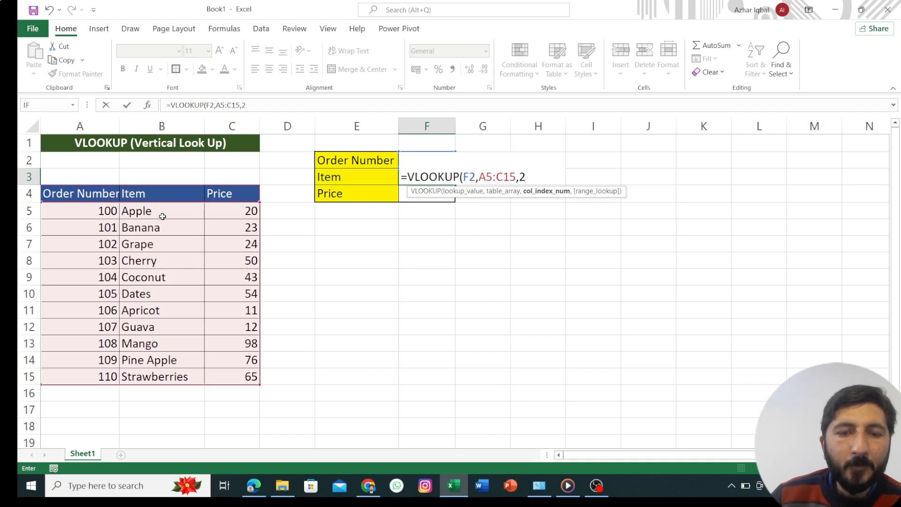
text(,)
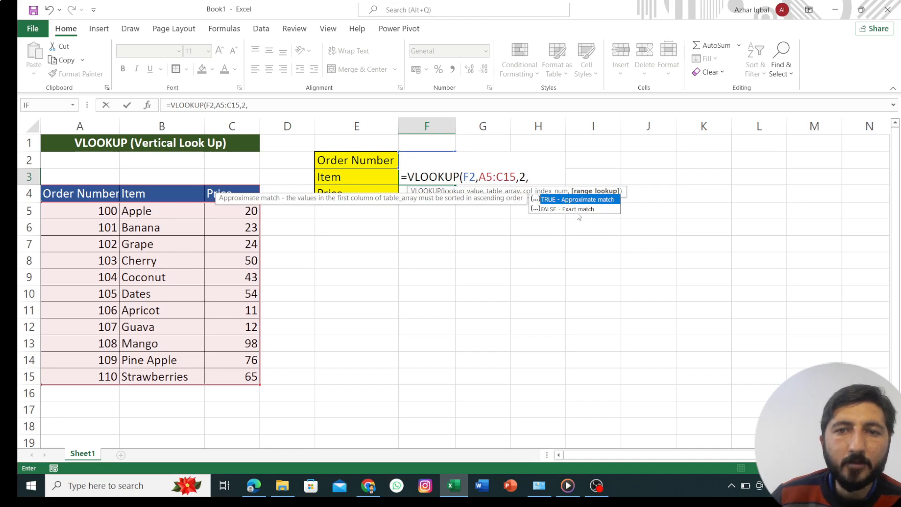
click(550, 211)
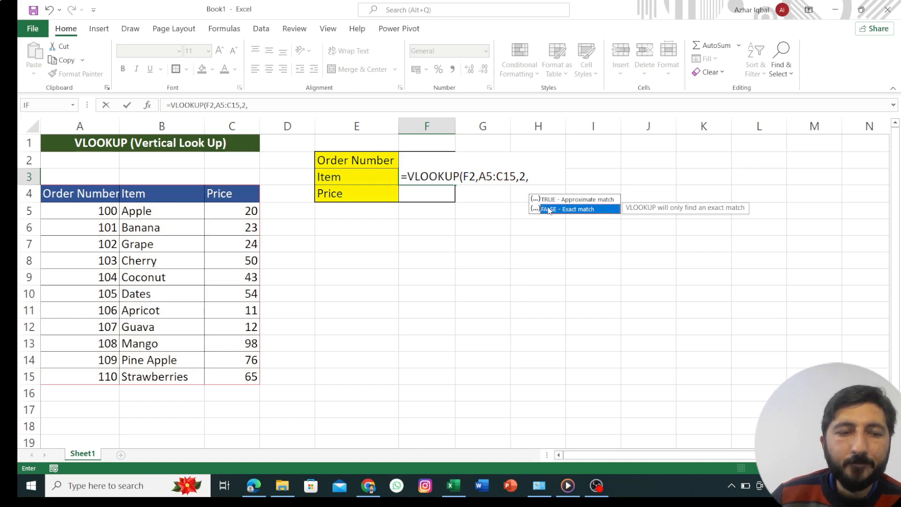
double_click(549, 210)
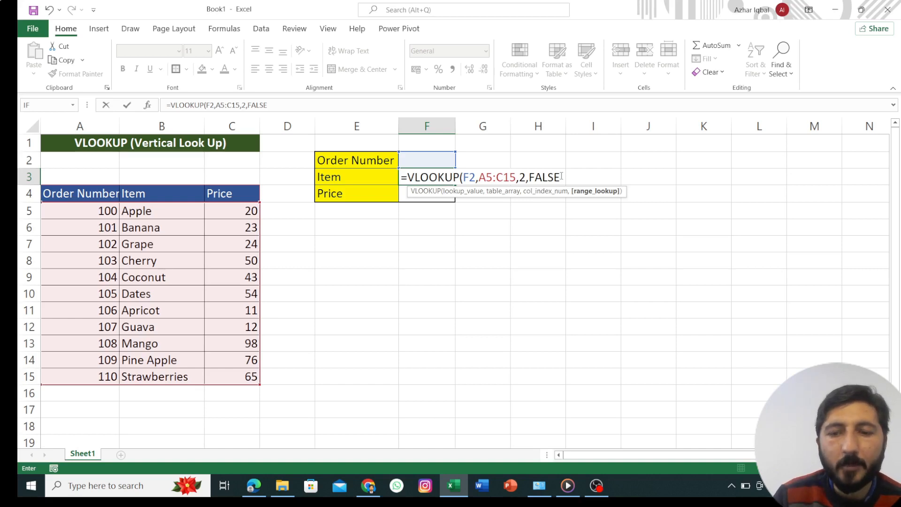
key(BackSpace)
key(BackSpace)
key(BackSpace)
key(BackSpace)
key(BackSpace)
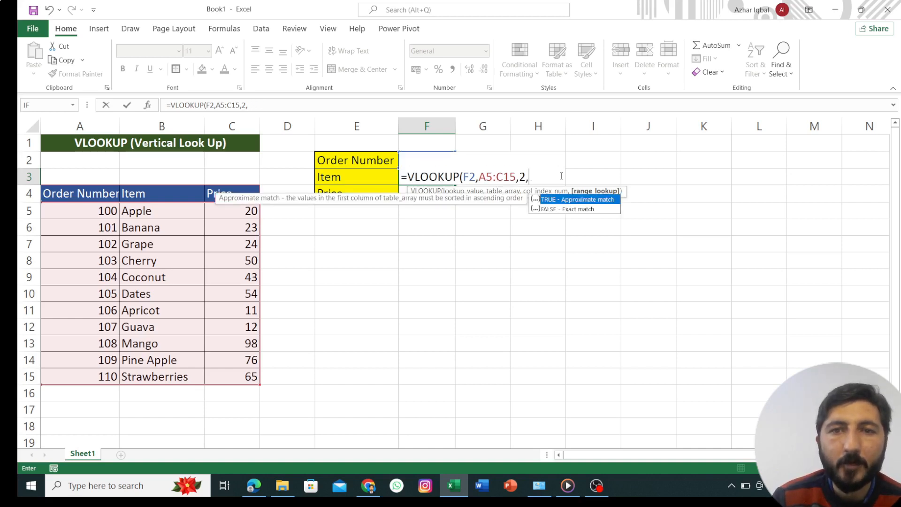
Complete the Item cell's VLOOKUP formula with 0 as the range lookup argument for an exact match
text(0)
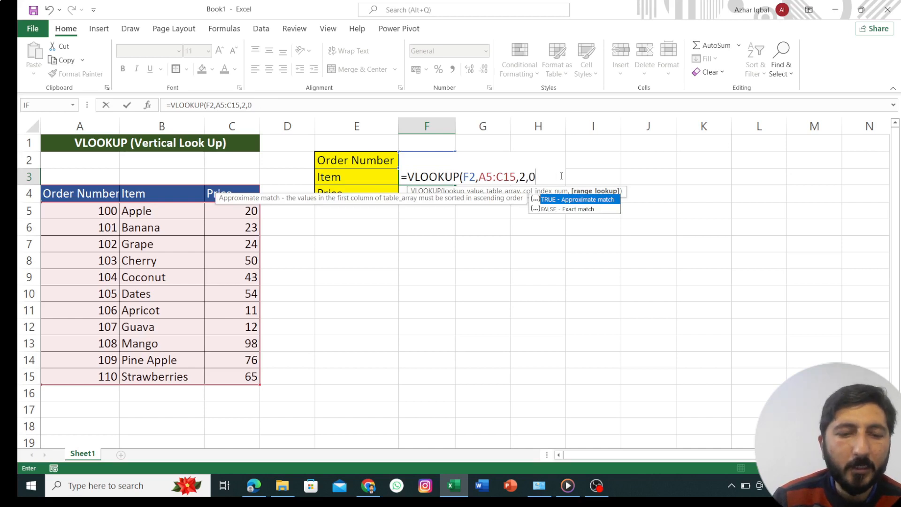
text())
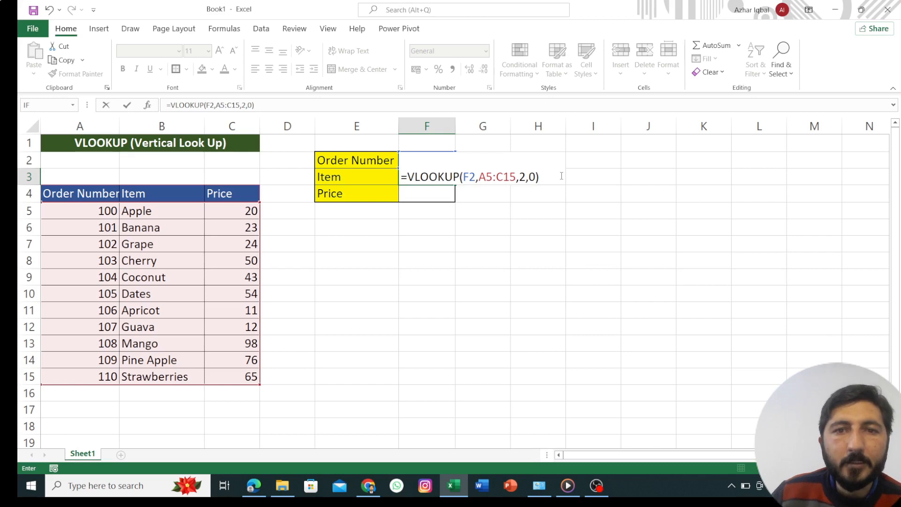
key(Tab)
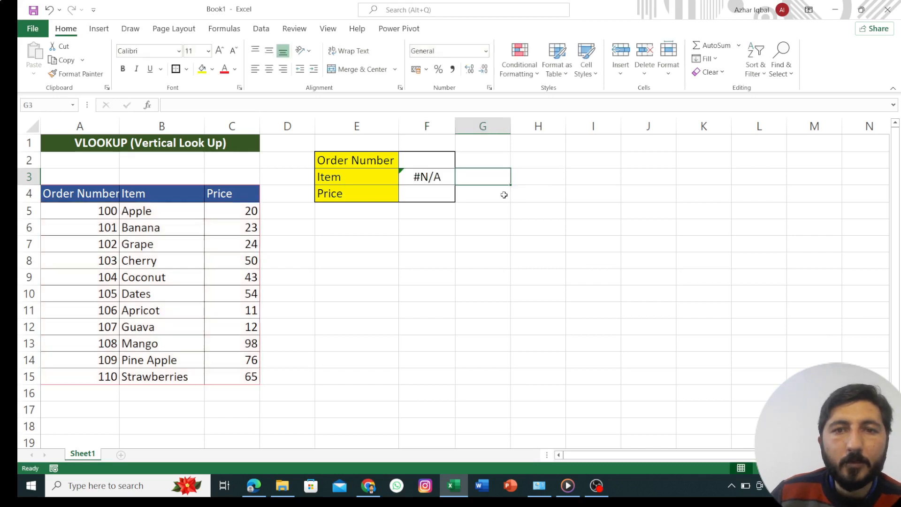
Enter the order number of the Dates row in cell F2 and left-align that cell
click(419, 159)
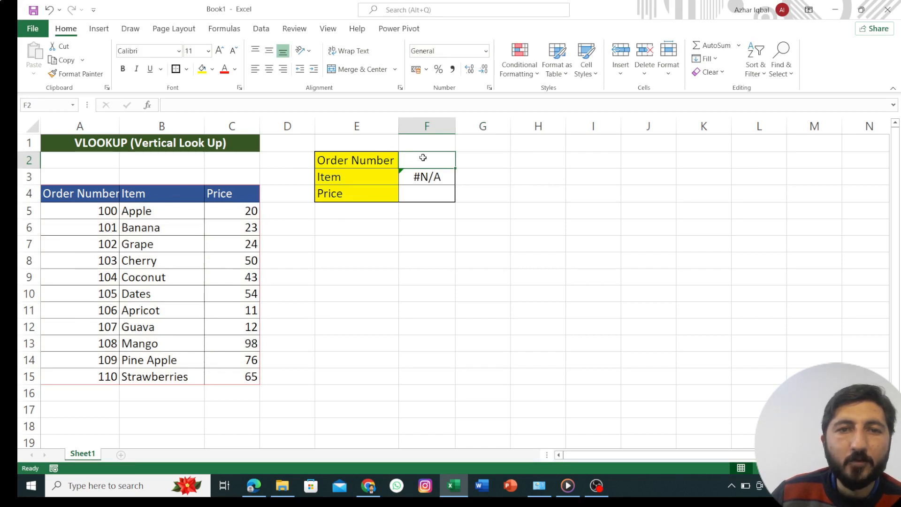
text(10)
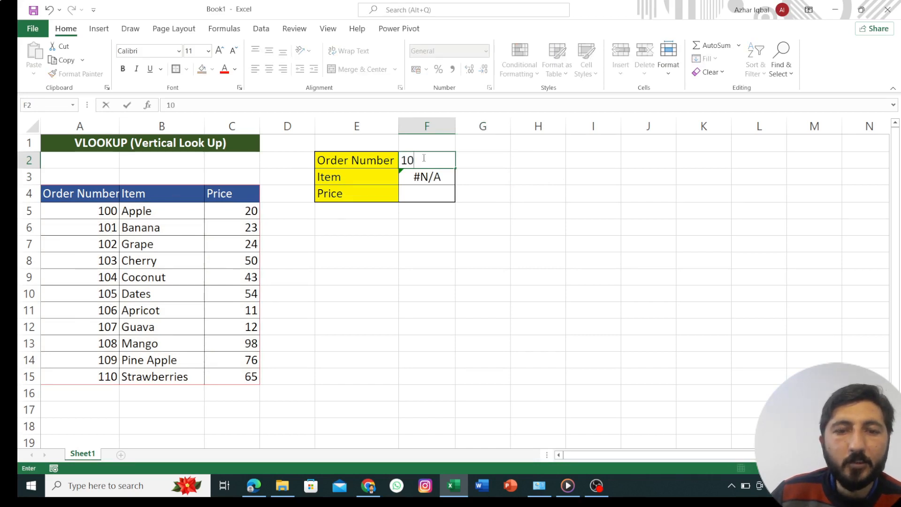
text(5)
key(Return)
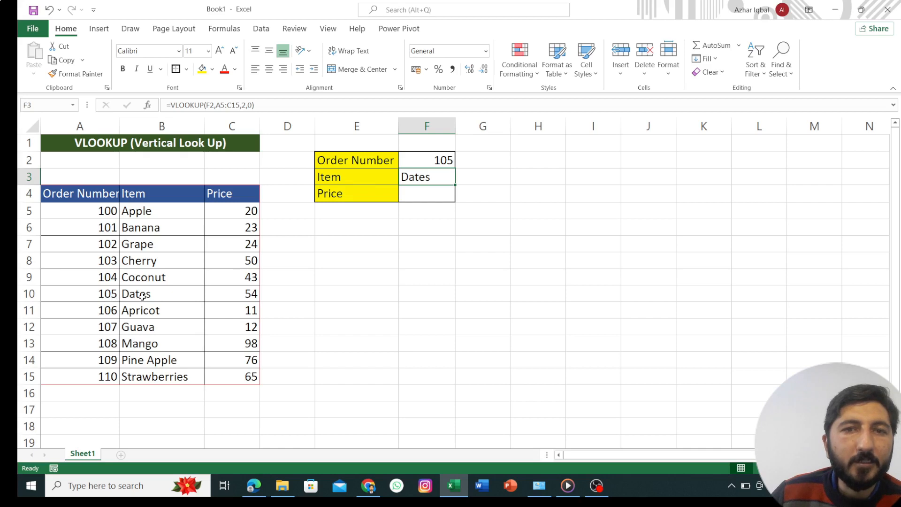
click(412, 161)
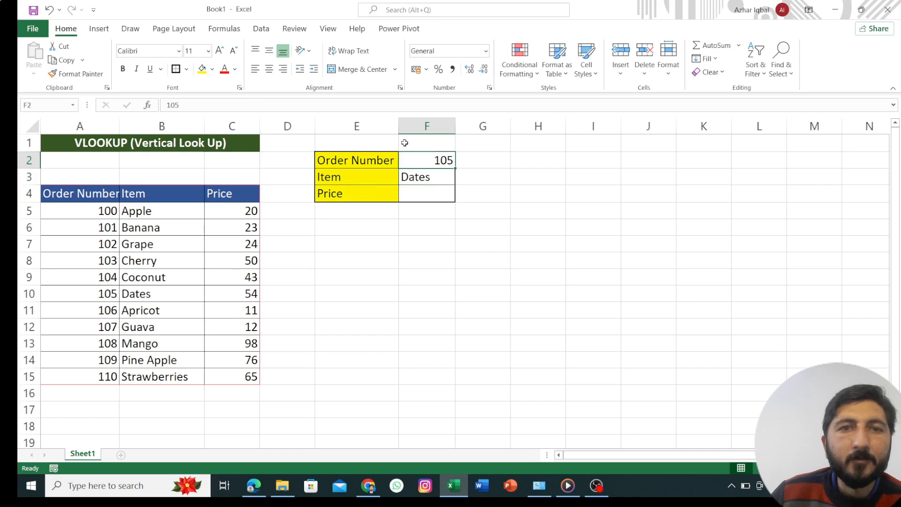
click(257, 70)
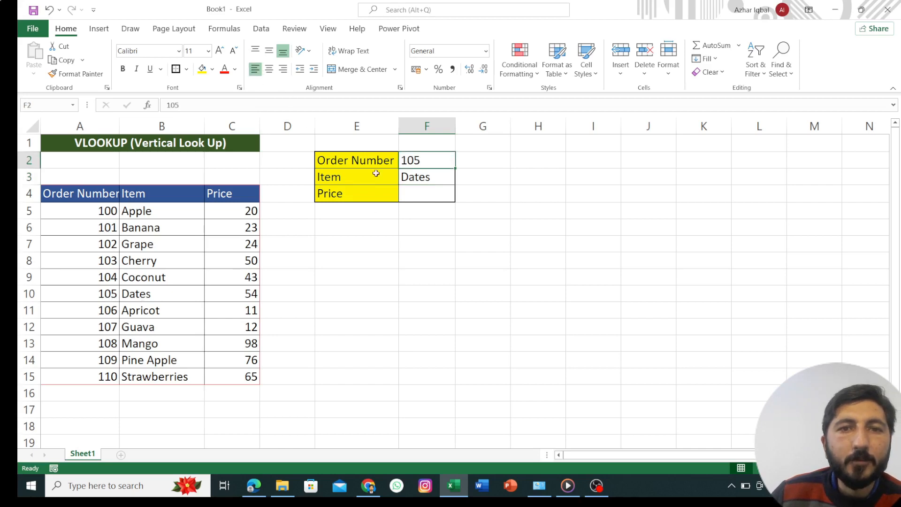
Change the lookup order number in cell F2 to the one of the Banana row
double_click(424, 160)
key(BackSpace)
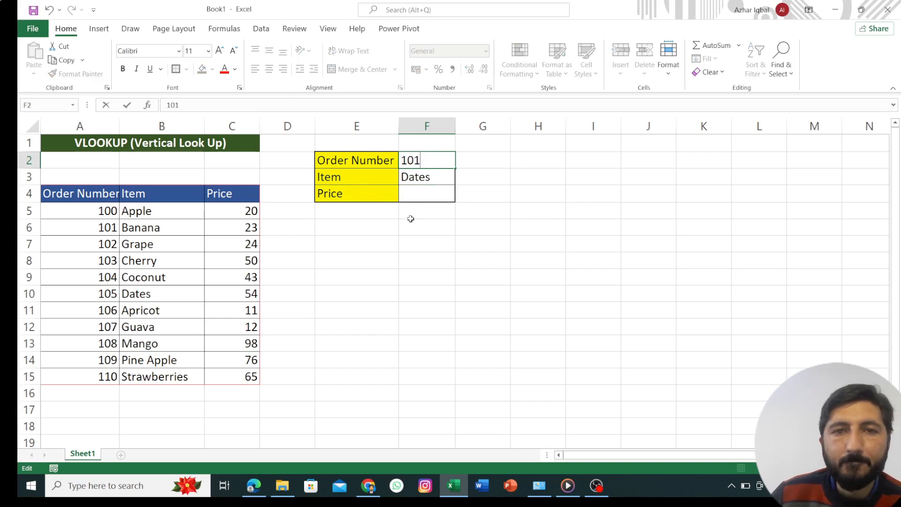
key(Return)
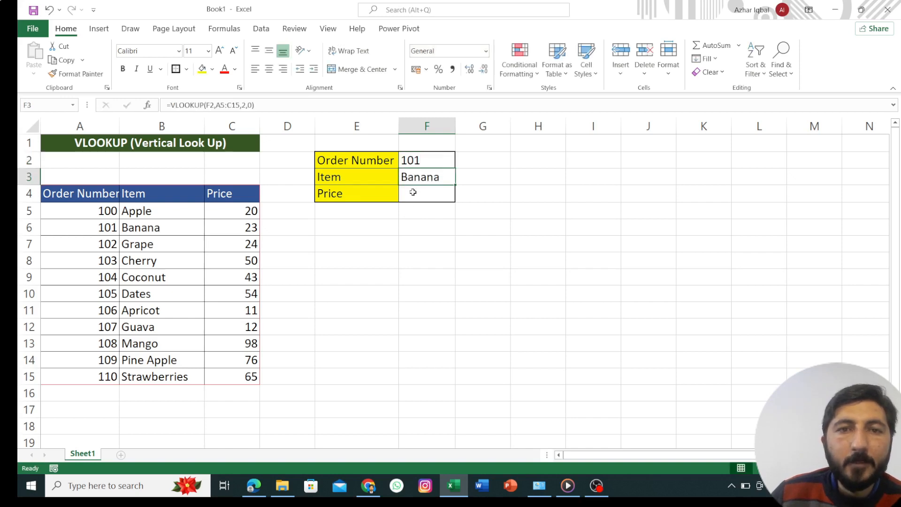
Start a VLOOKUP formula in Price cell F4 with lookup value F2 and table range A5:C15
click(413, 192)
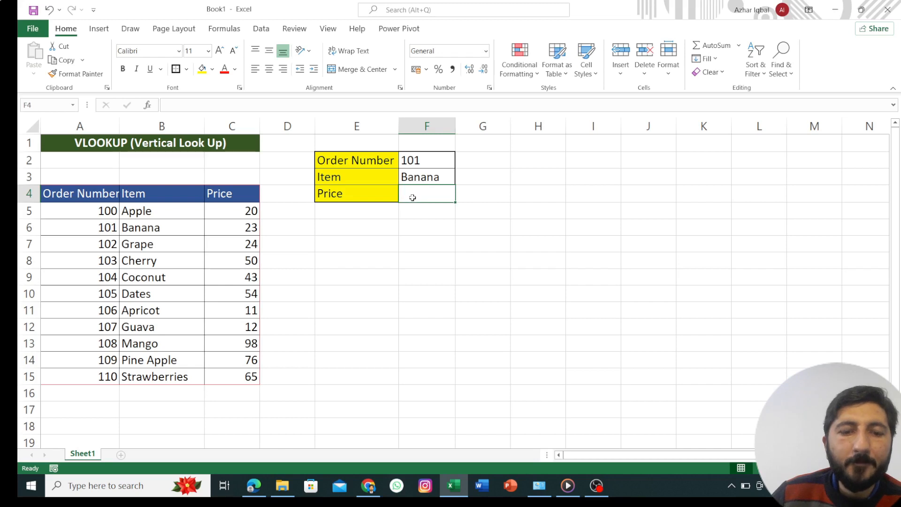
text(=)
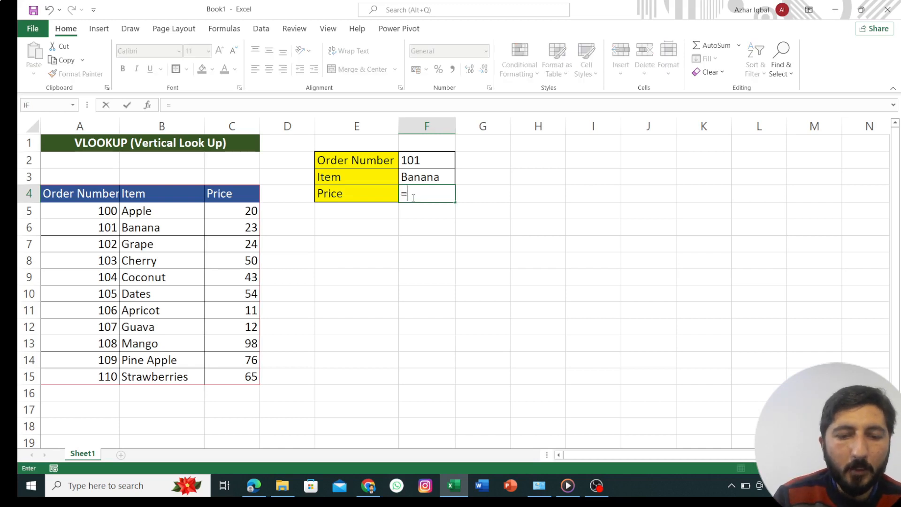
text(VLOO)
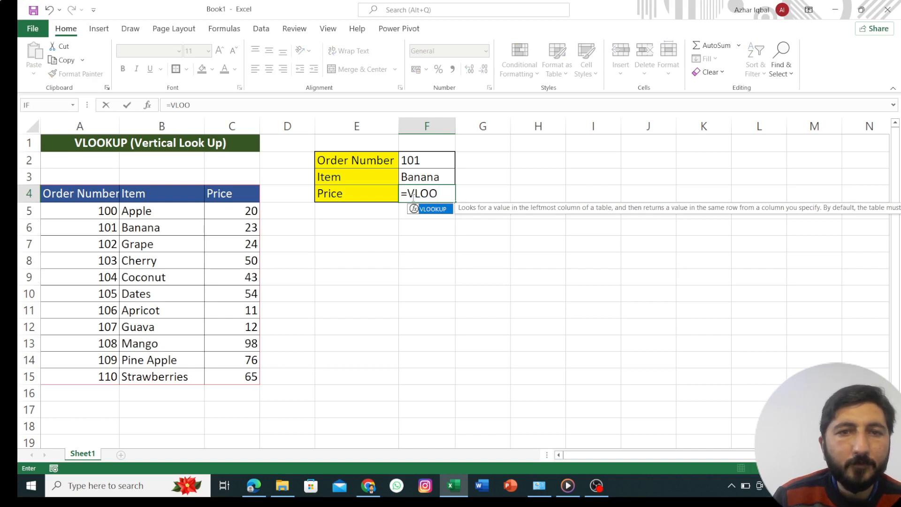
key(Tab)
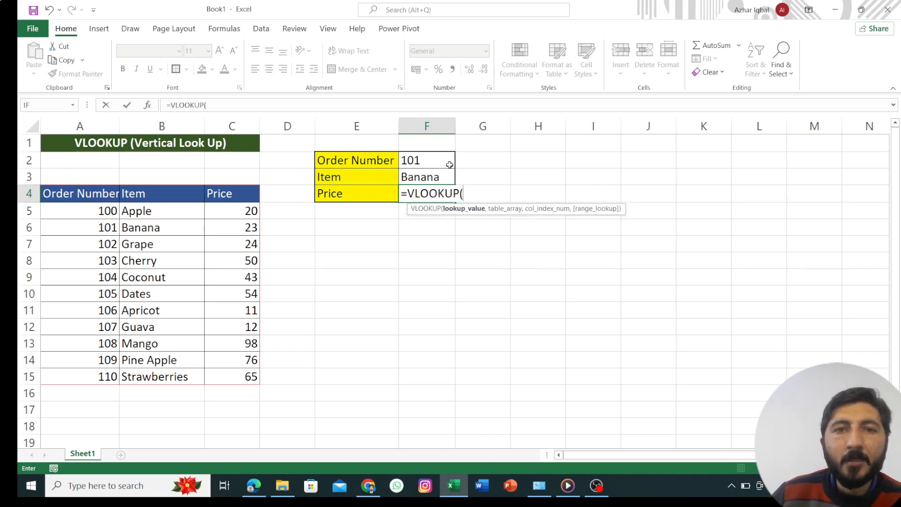
click(429, 158)
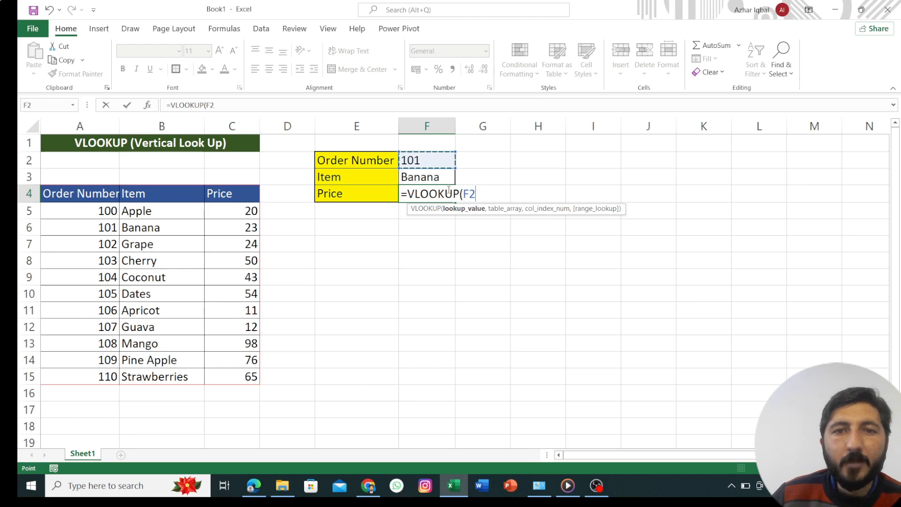
text(,)
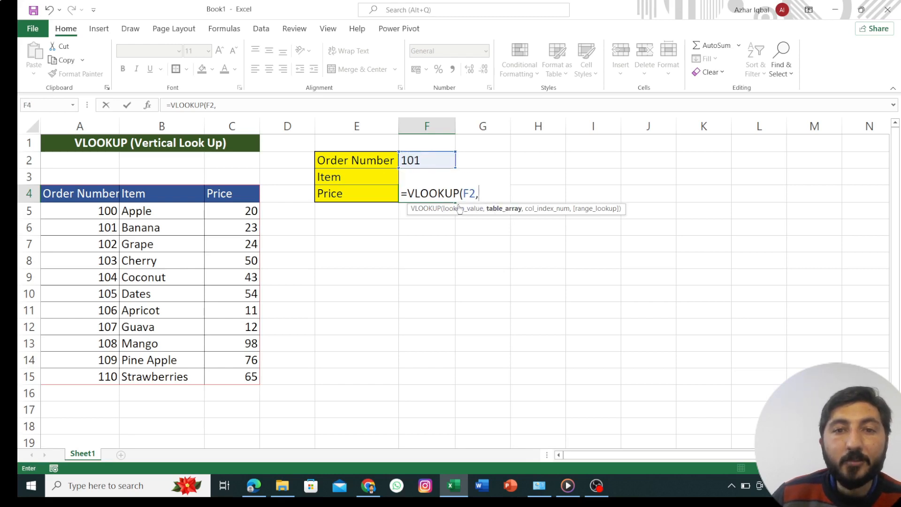
click(77, 212)
drag(77, 211, 233, 374)
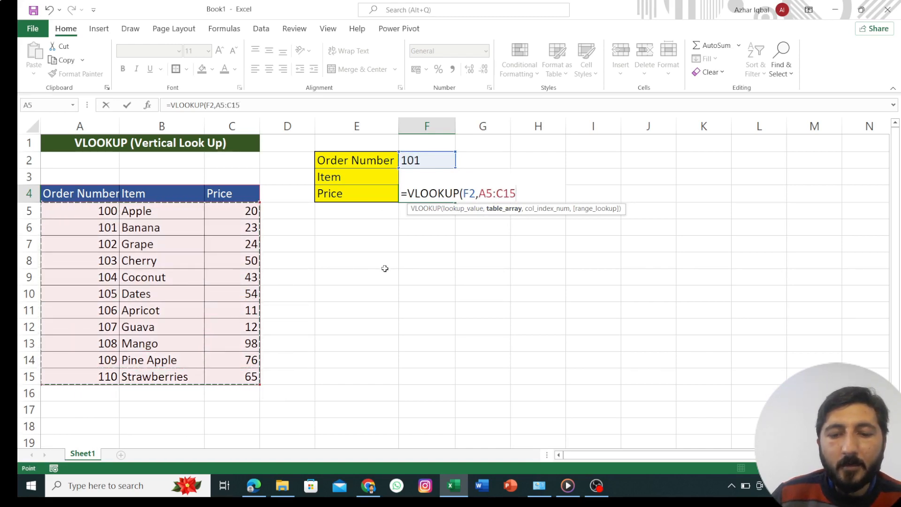
Complete the Price cell's VLOOKUP formula with column index 3 and range lookup 0, and left-align cell F4
text(,3)
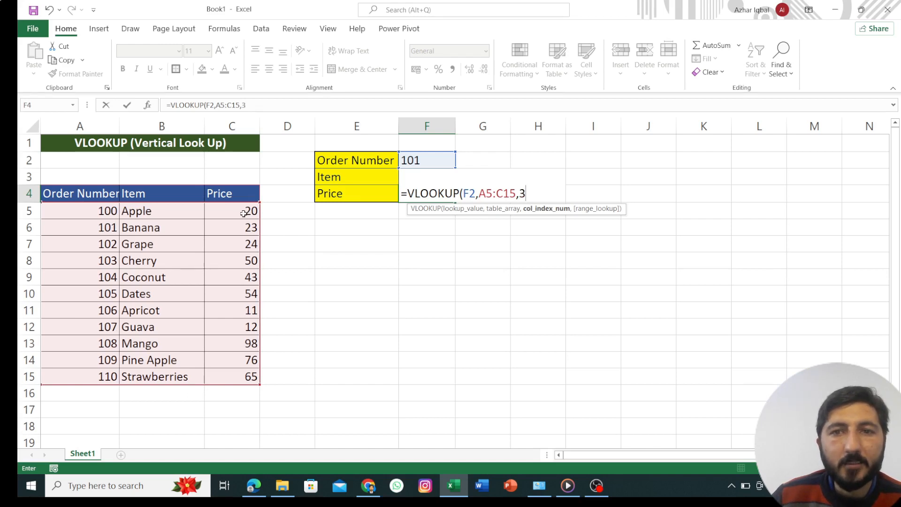
text(,)
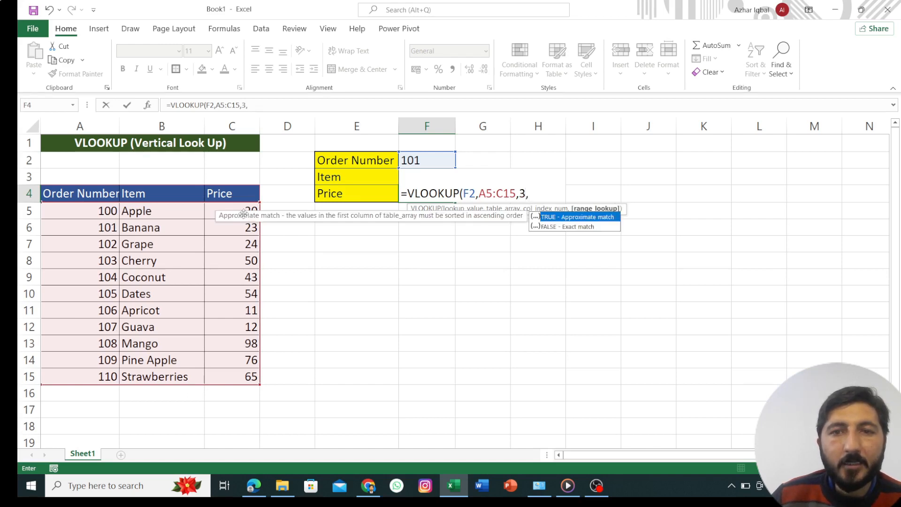
text(0)
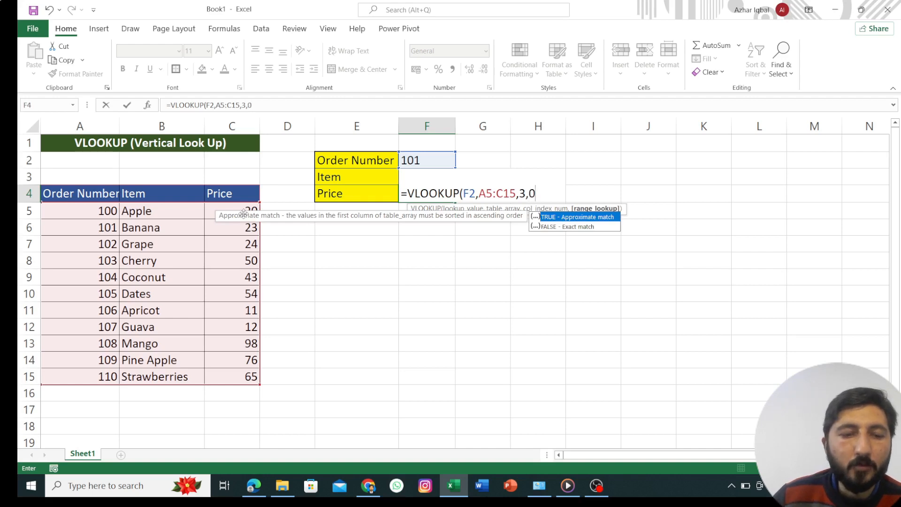
text())
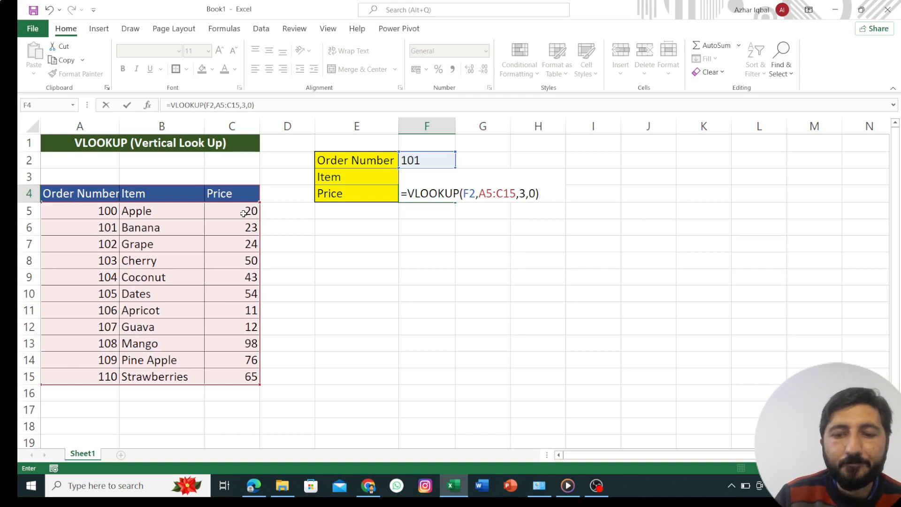
key(Return)
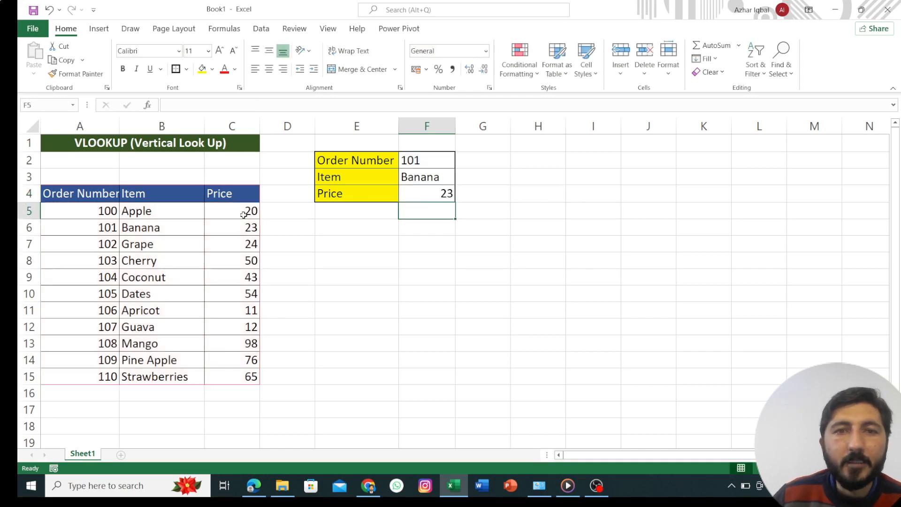
click(431, 197)
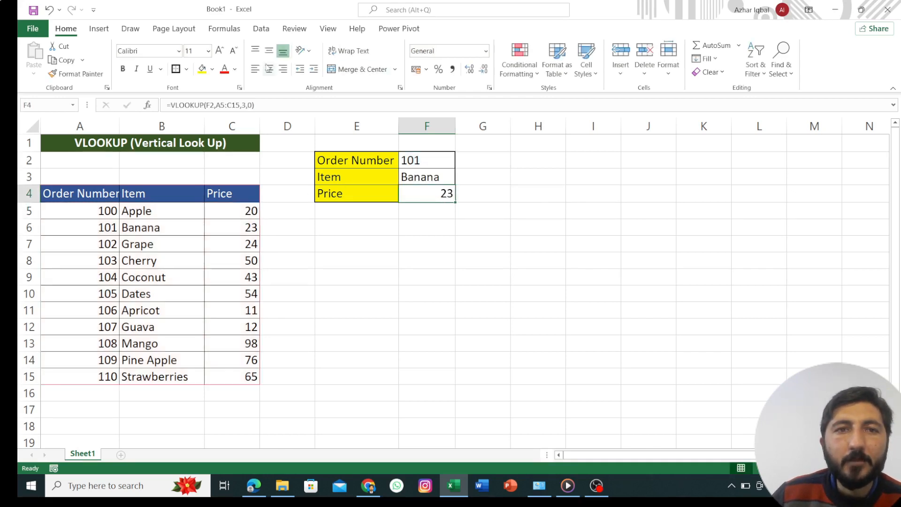
click(255, 69)
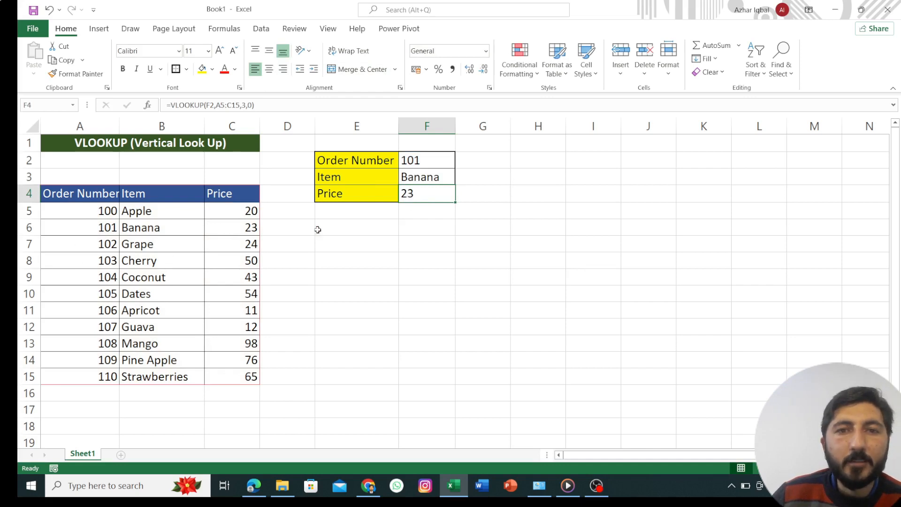
Change the lookup order number in cell F2 to the one of the Cherry row
click(430, 159)
double_click(430, 159)
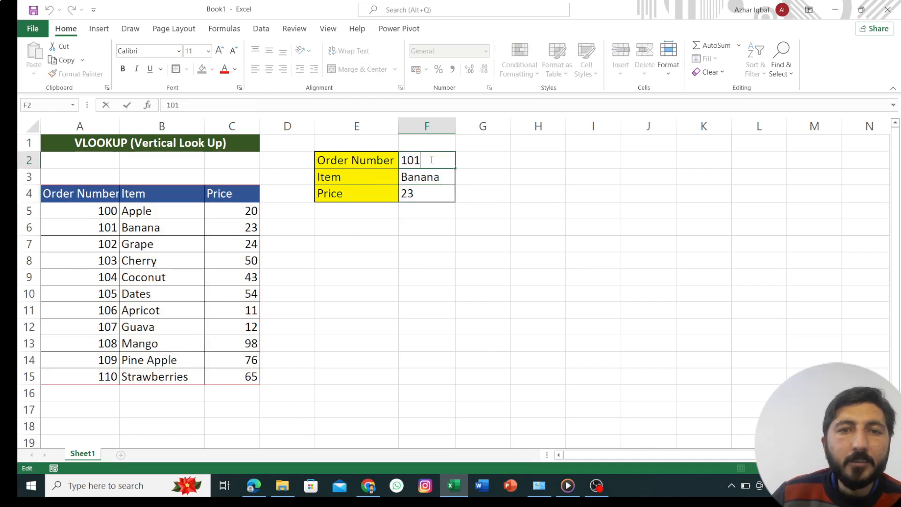
key(BackSpace)
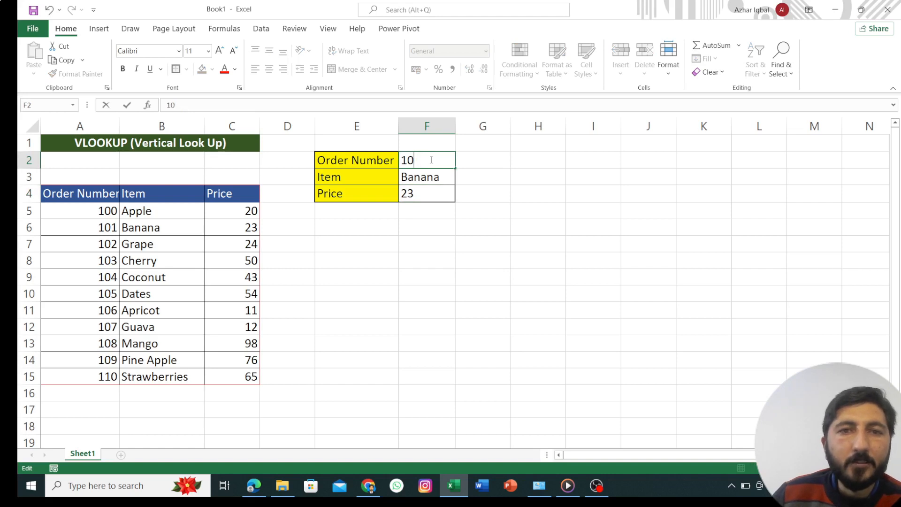
key(Return)
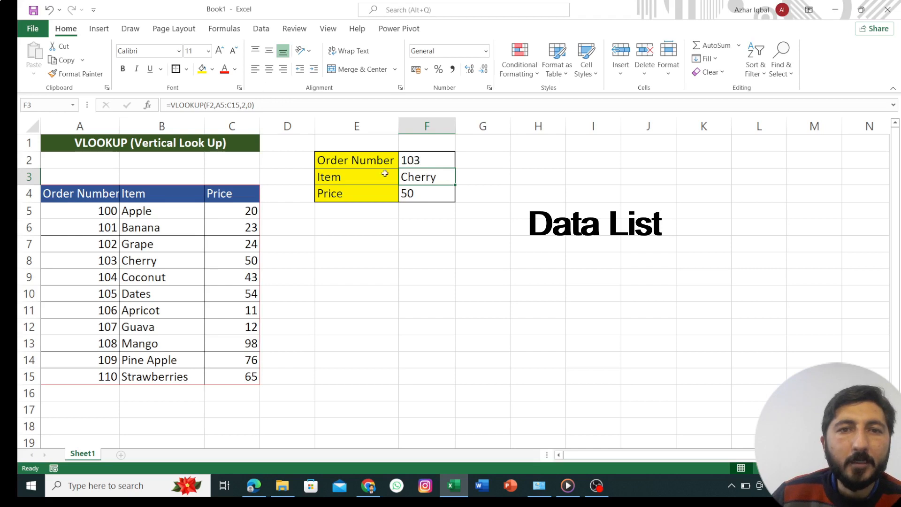
Apply List data validation to Order Number cell F2, using $A$5:$A$15 as the source range
click(432, 159)
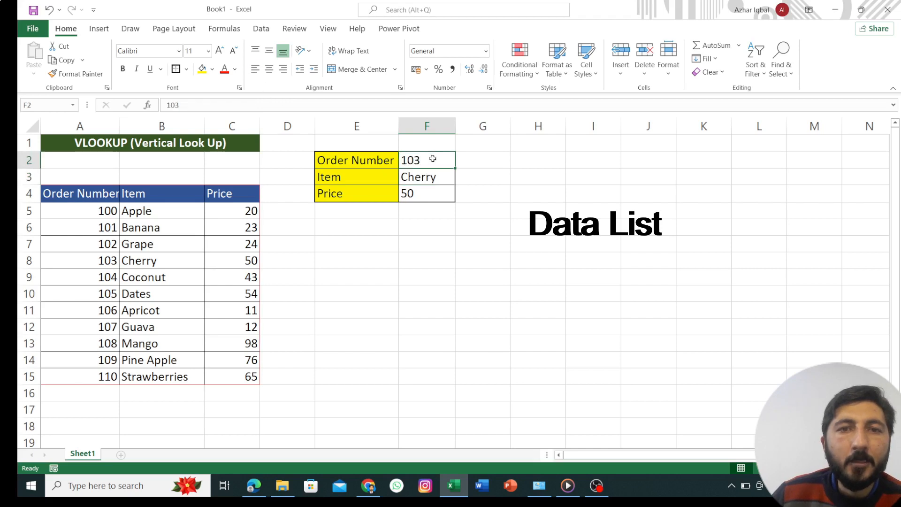
click(262, 31)
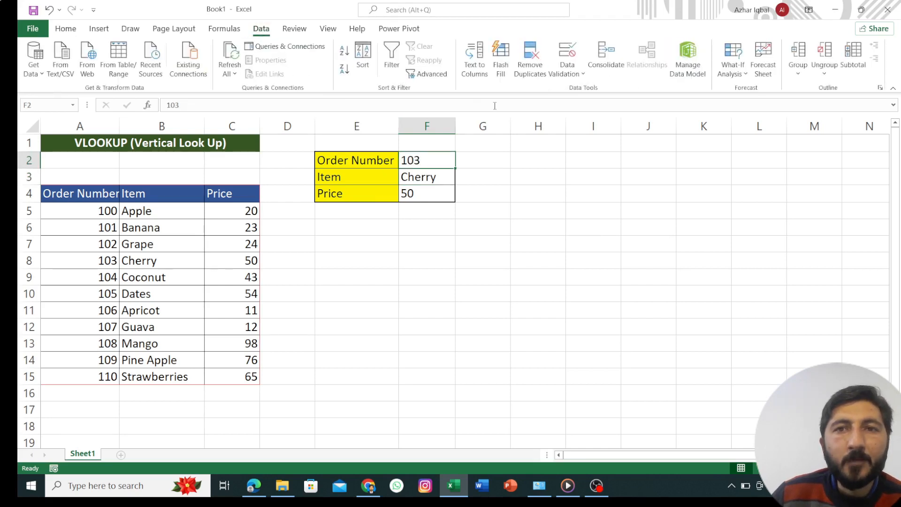
click(568, 75)
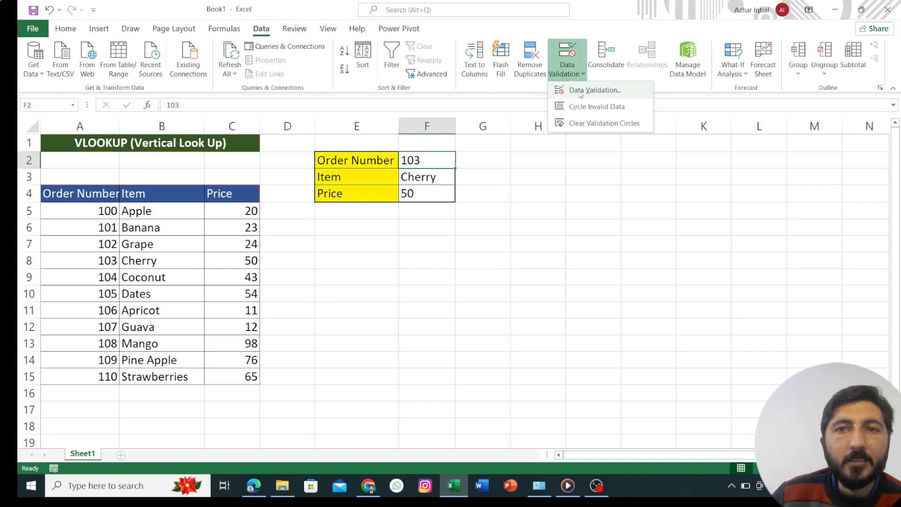
click(580, 91)
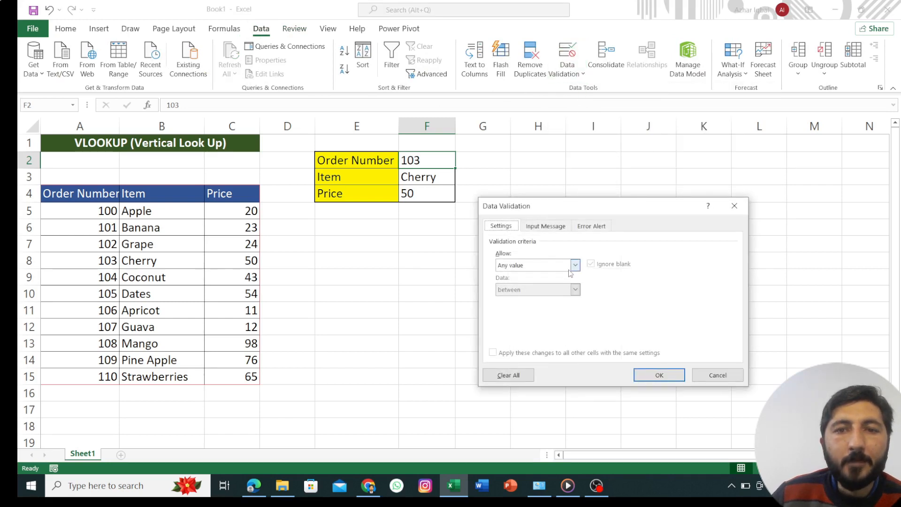
click(576, 267)
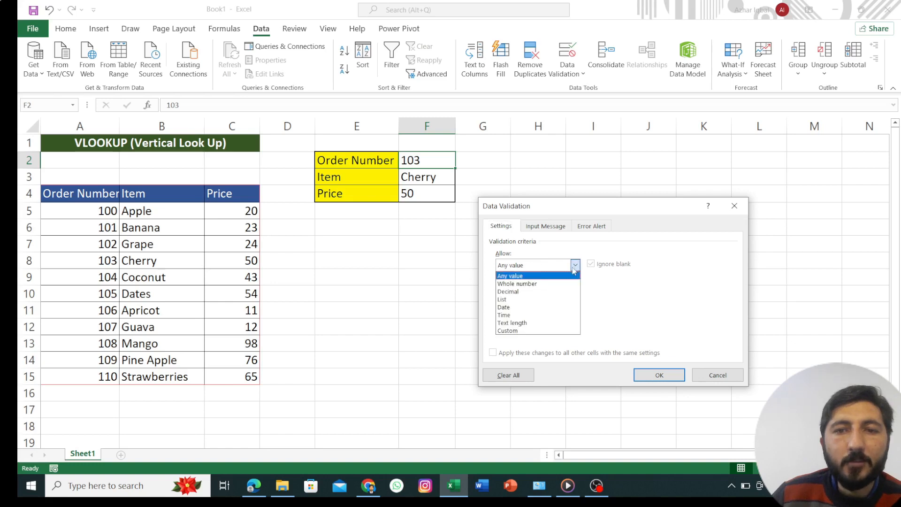
click(514, 303)
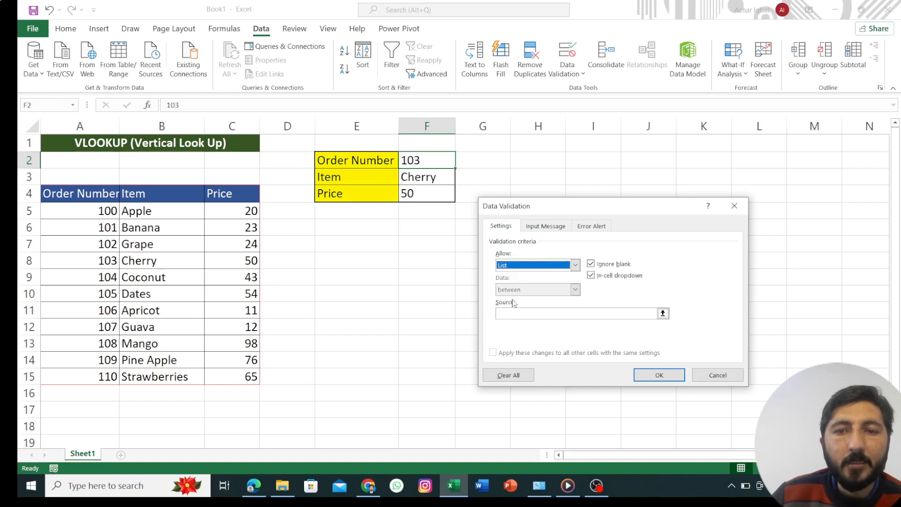
click(663, 313)
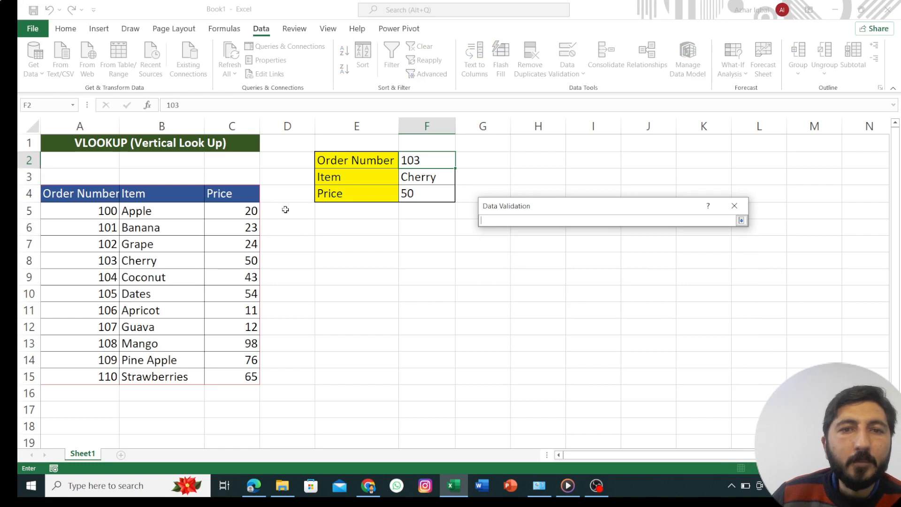
drag(89, 206, 94, 373)
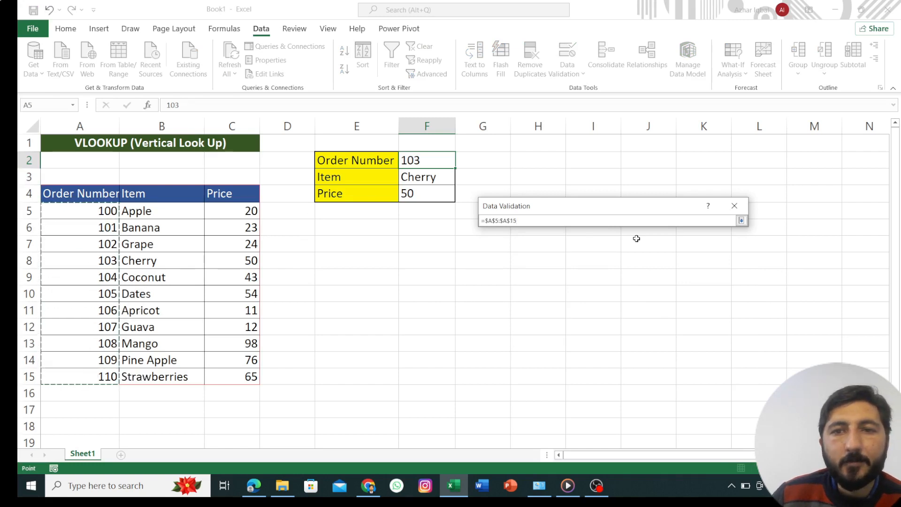
click(742, 221)
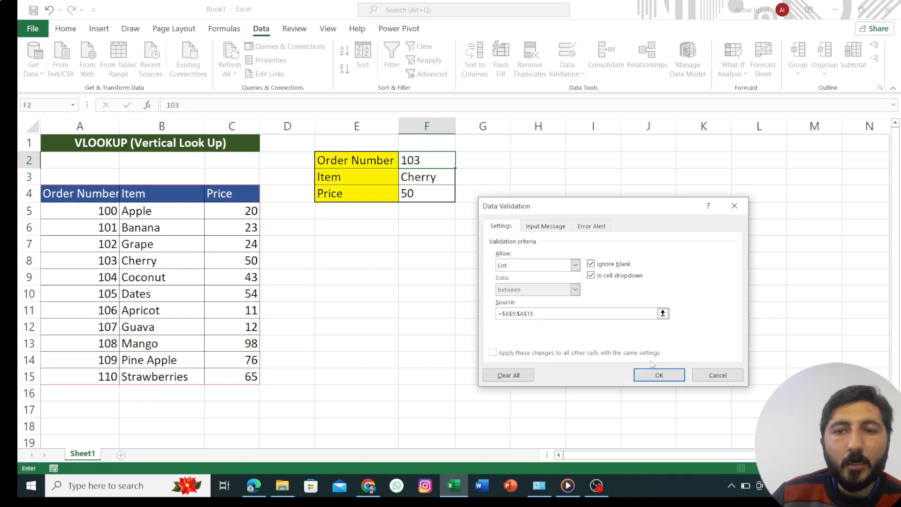
click(656, 374)
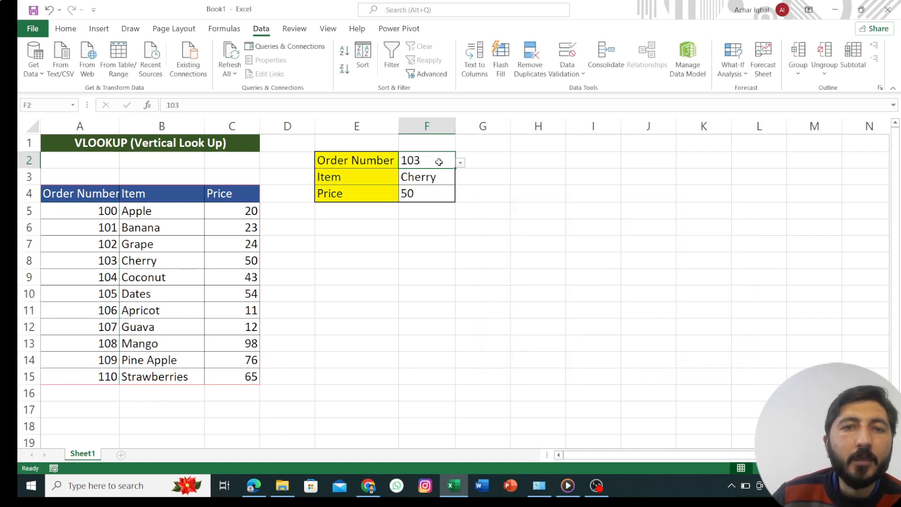
Choose the Pine Apple row's order number from the drop-down list of cell F2
click(460, 162)
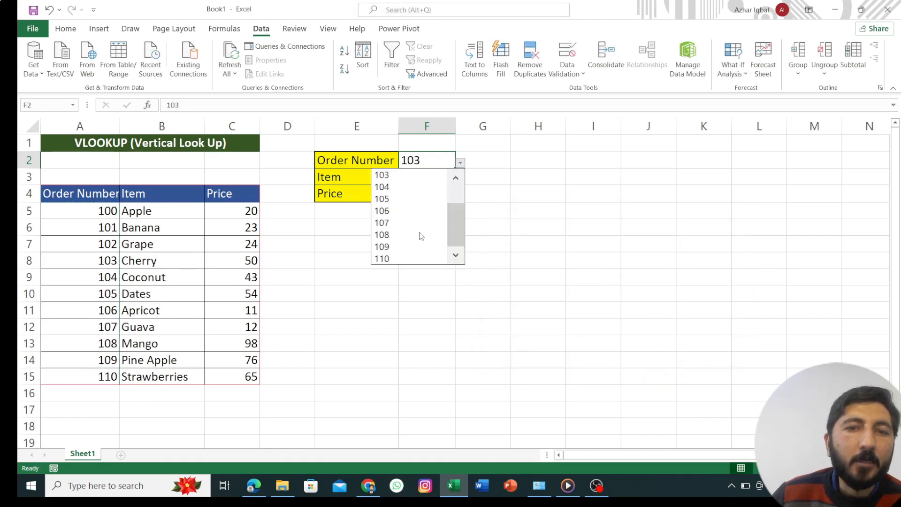
click(412, 248)
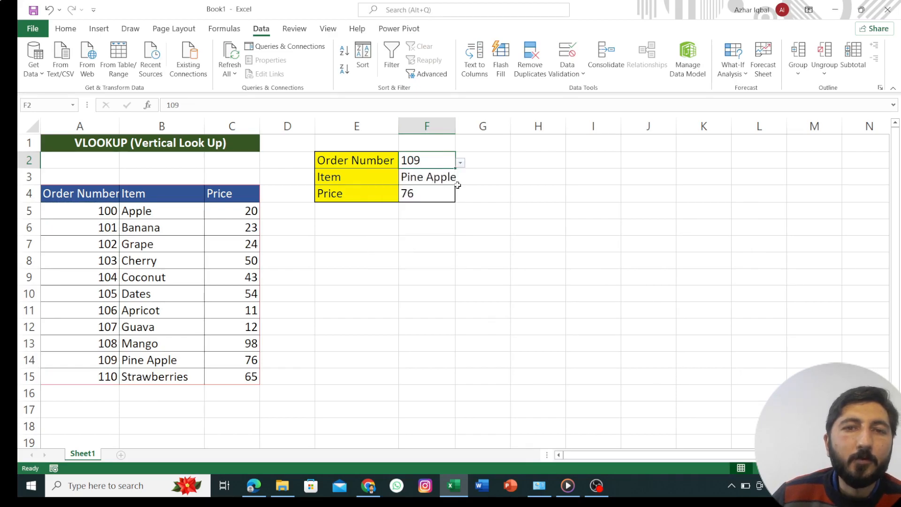
click(460, 162)
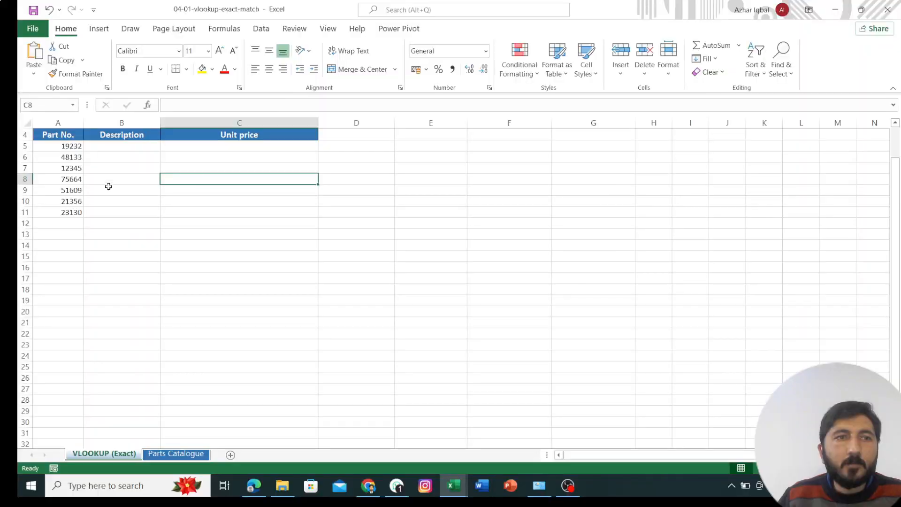
Start a VLOOKUP formula in Description cell B5 of the VLOOKUP (Exact) sheet, with part number cell A5 as the lookup value
click(101, 155)
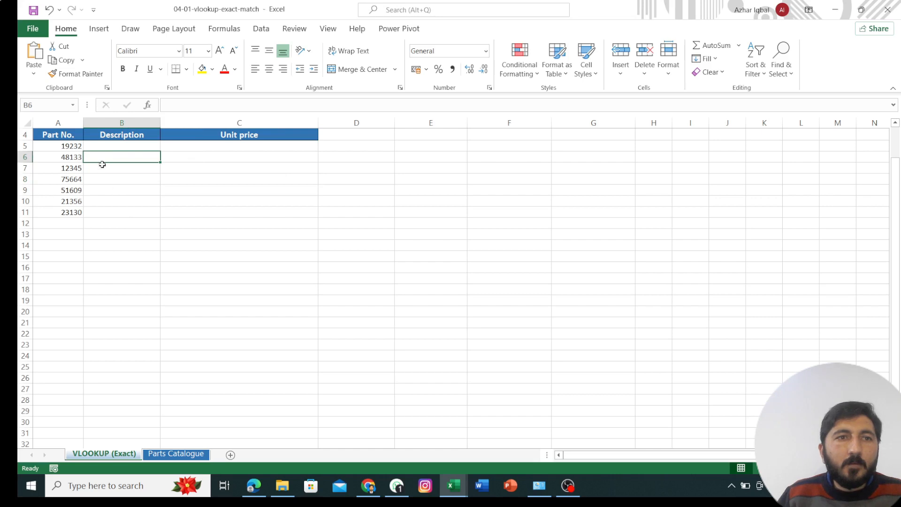
click(110, 145)
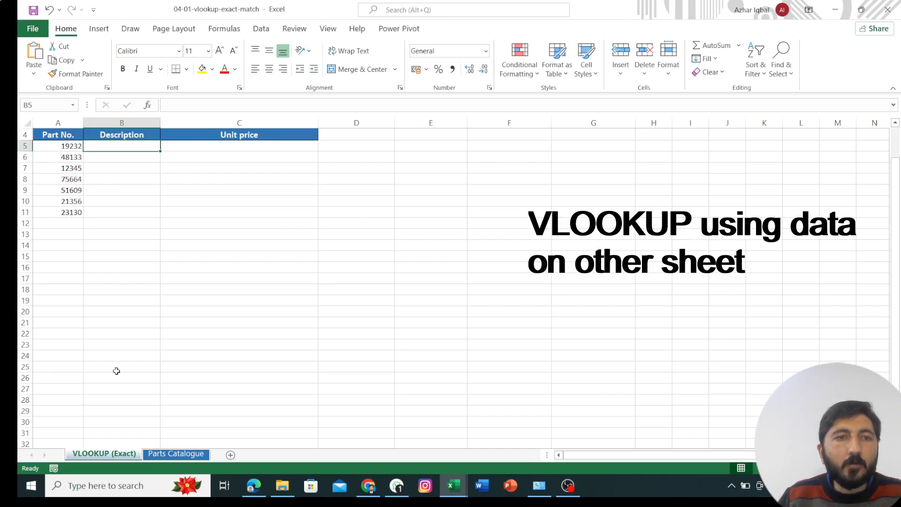
click(153, 455)
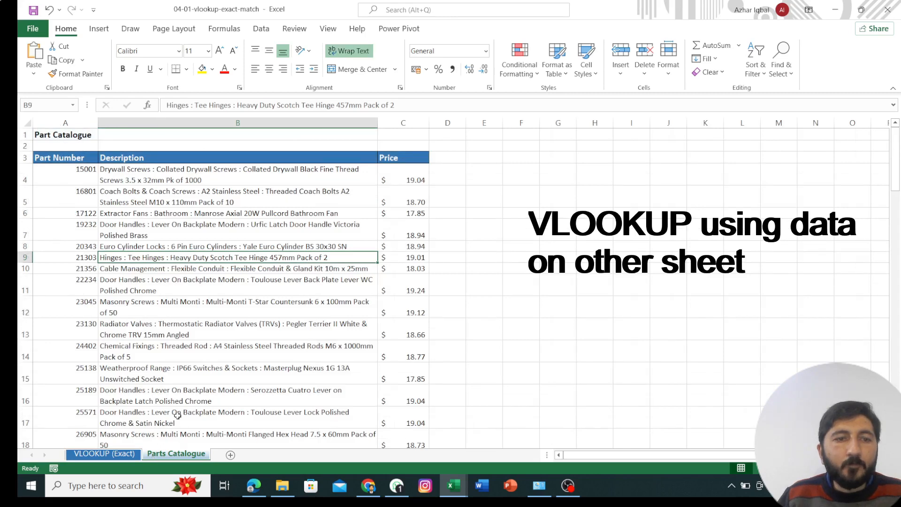
click(106, 454)
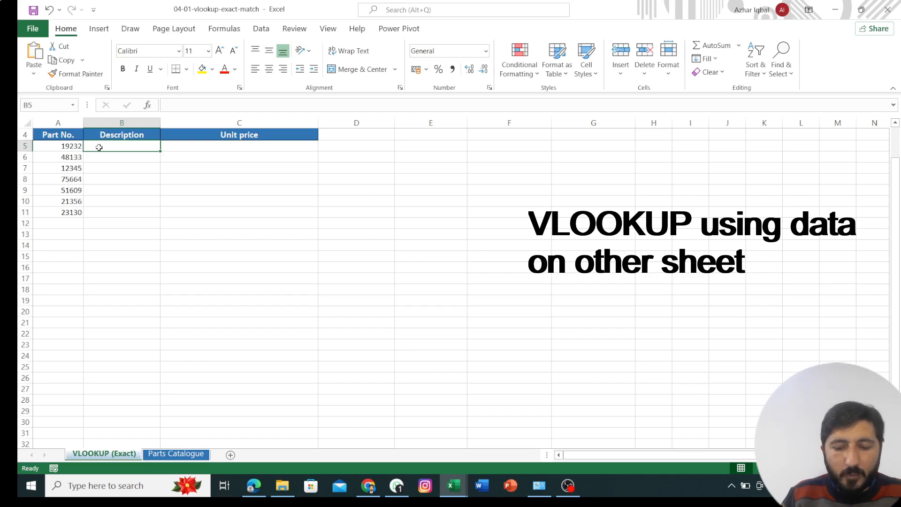
text(=)
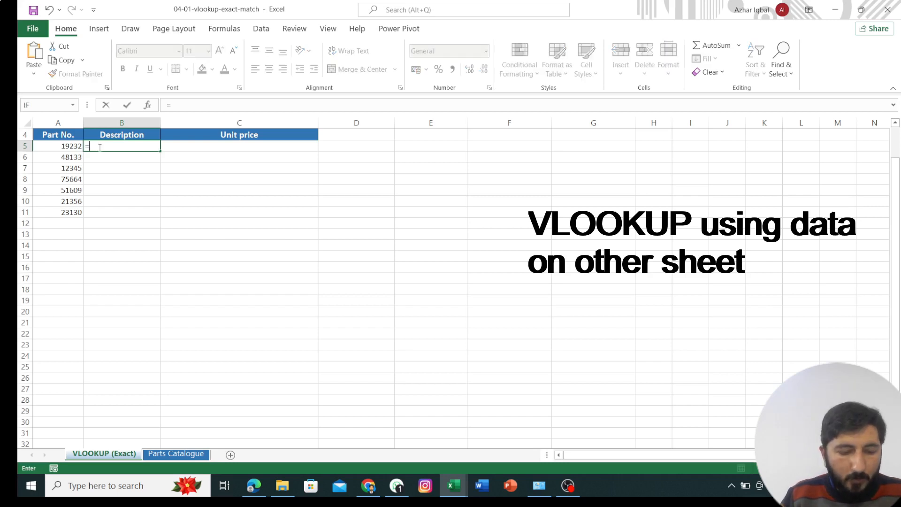
text(VL)
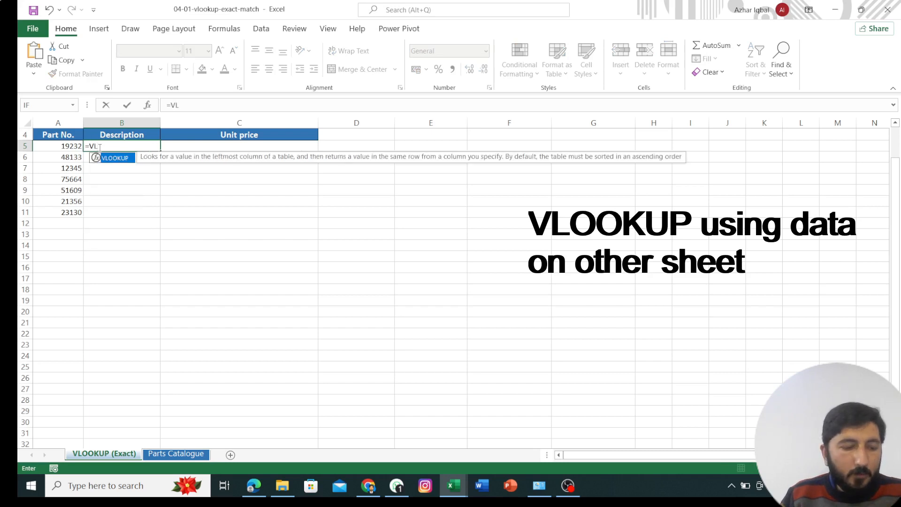
key(Tab)
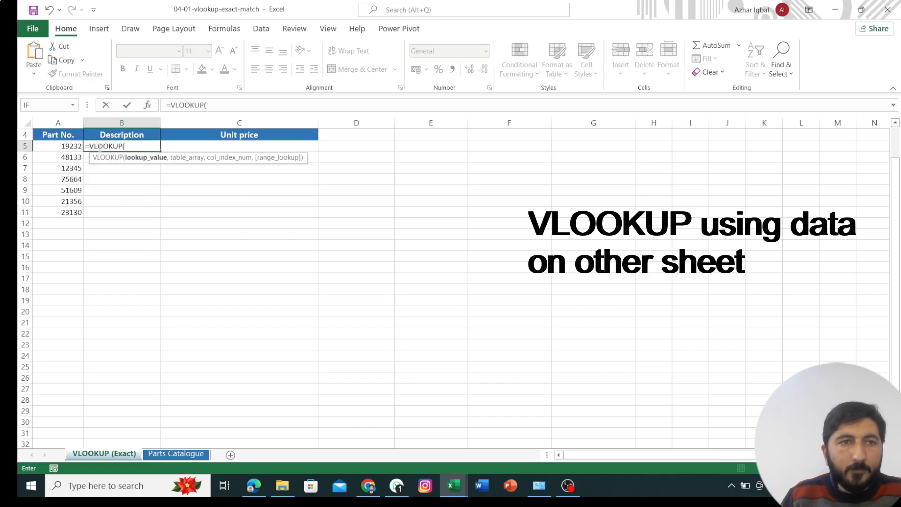
click(59, 146)
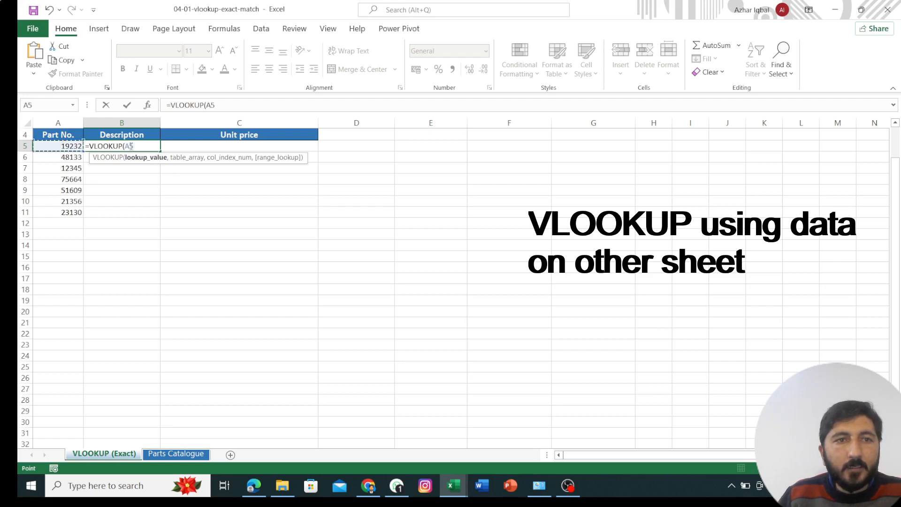
text(,)
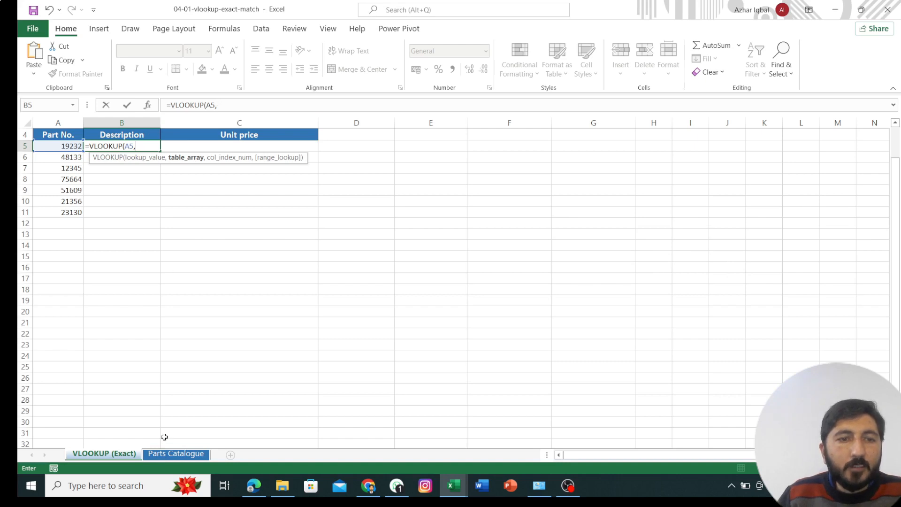
Set the table array of the B5 formula to range A4:C87 on the Parts Catalogue sheet
click(173, 454)
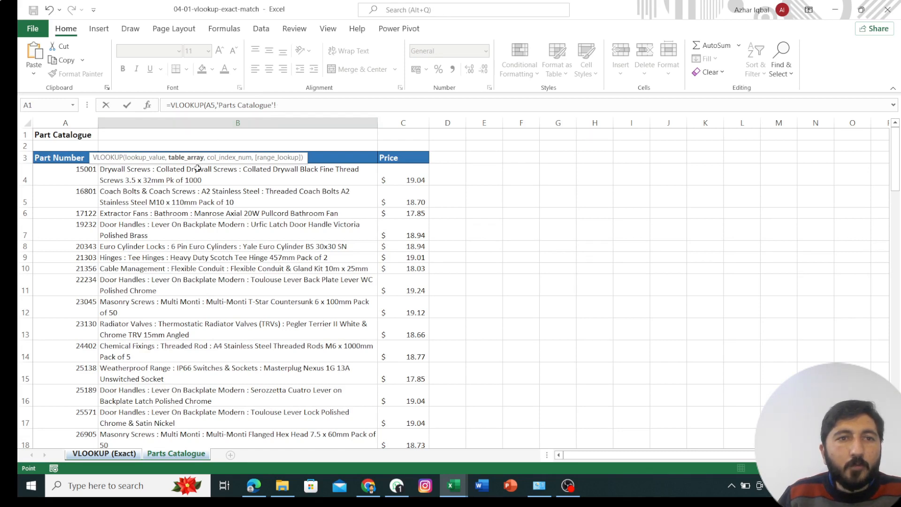
drag(70, 170, 422, 411)
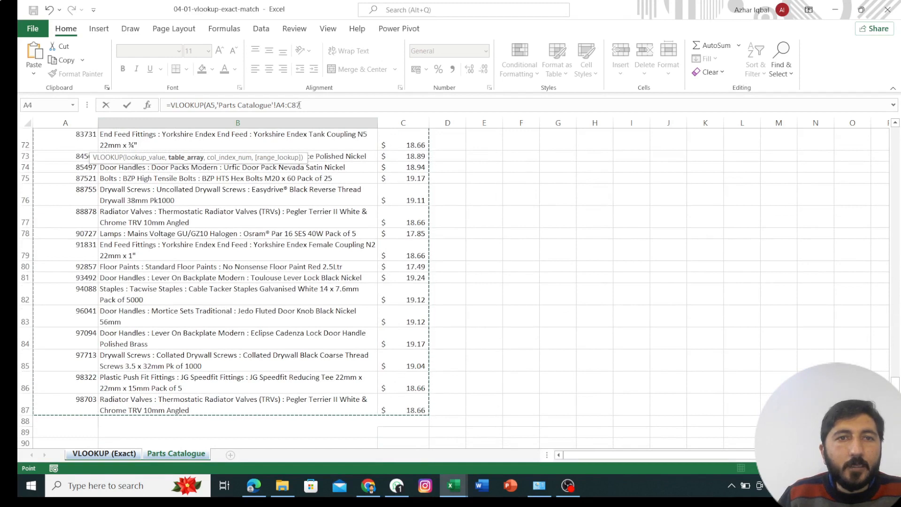
click(301, 104)
text(,)
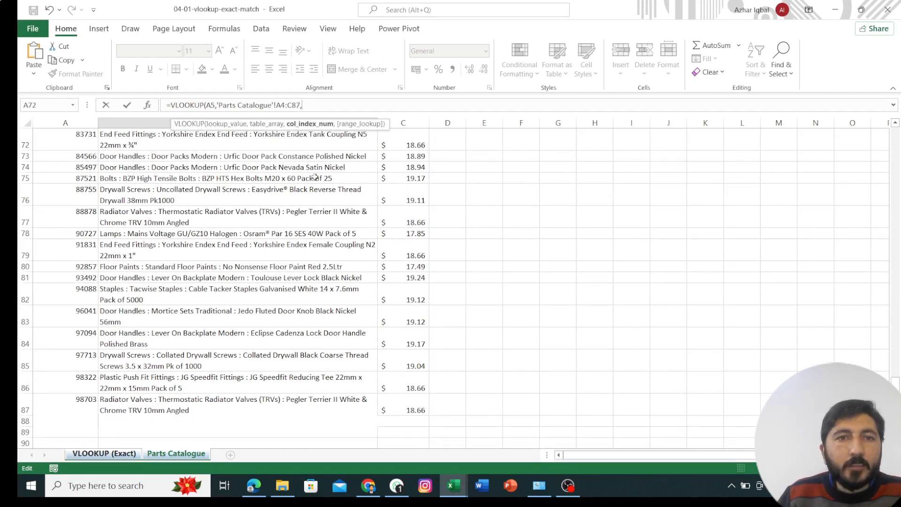
Complete the B5 VLOOKUP formula with column index 2 and no range lookup argument
scroll(307, 171, up, 5)
scroll(307, 170, up, 14)
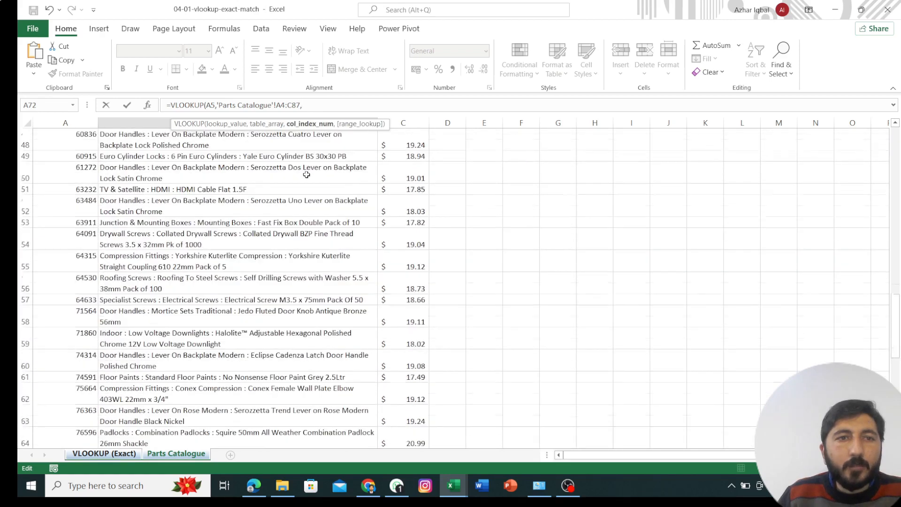
scroll(306, 175, up, 5)
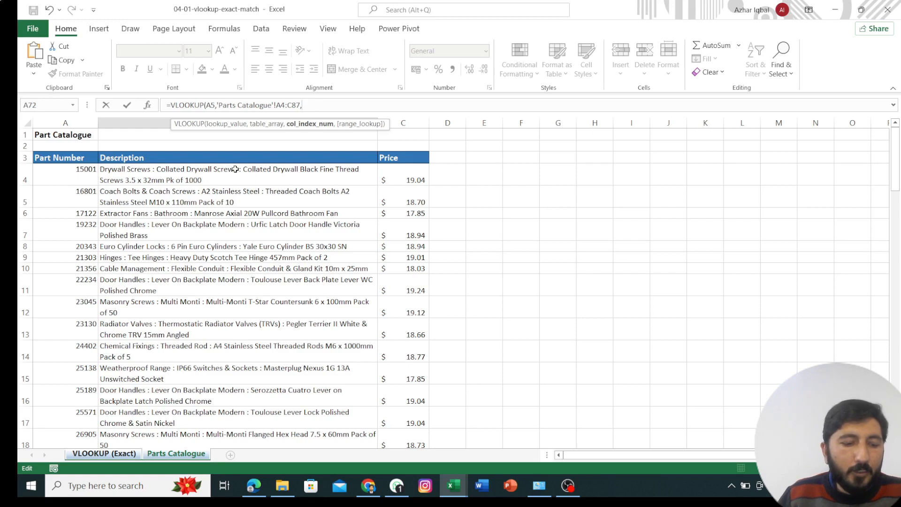
text(2)
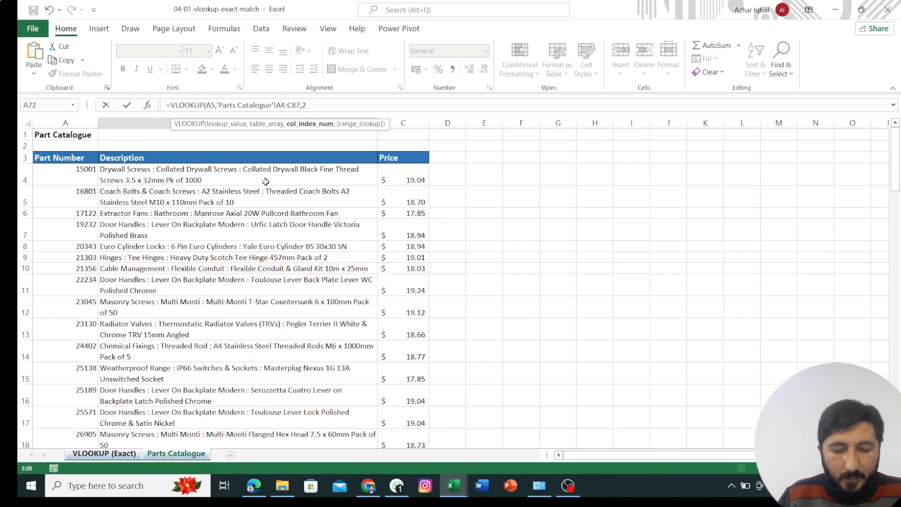
text(,)
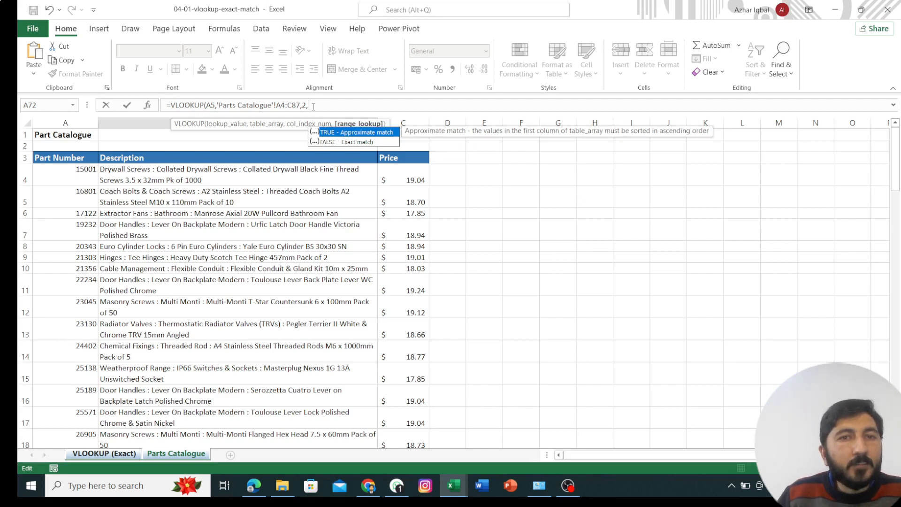
key(BackSpace)
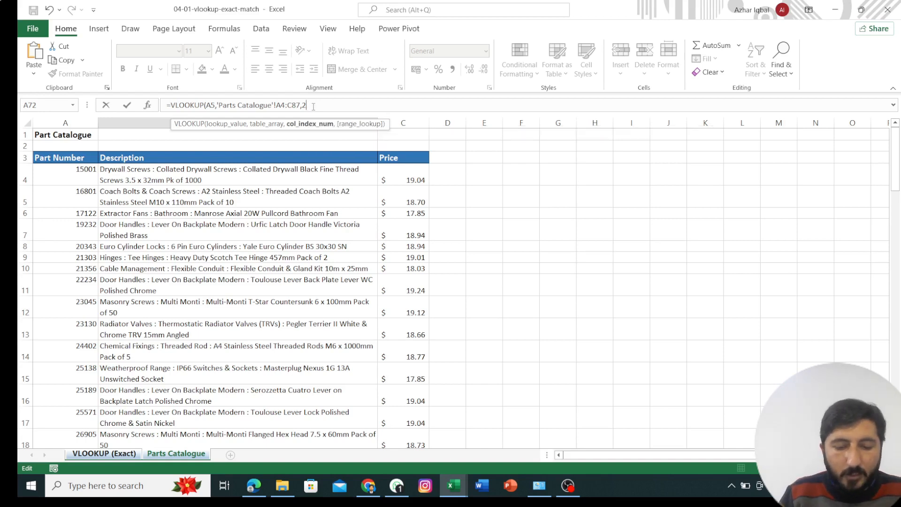
text())
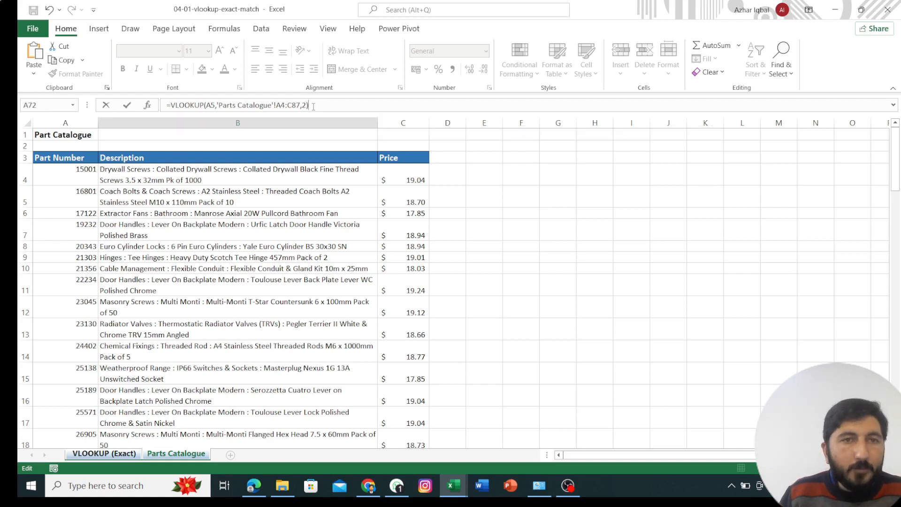
key(Return)
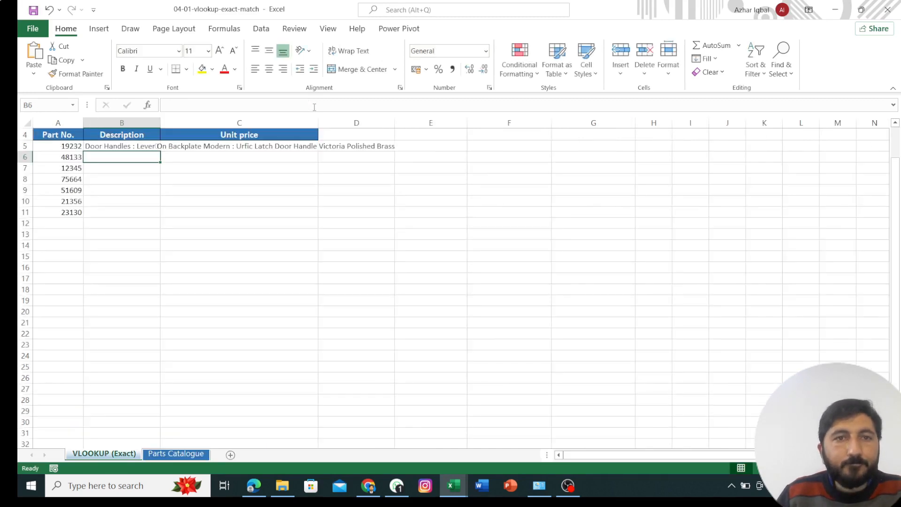
Wrap the description text in cell B5 and widen column B
click(140, 145)
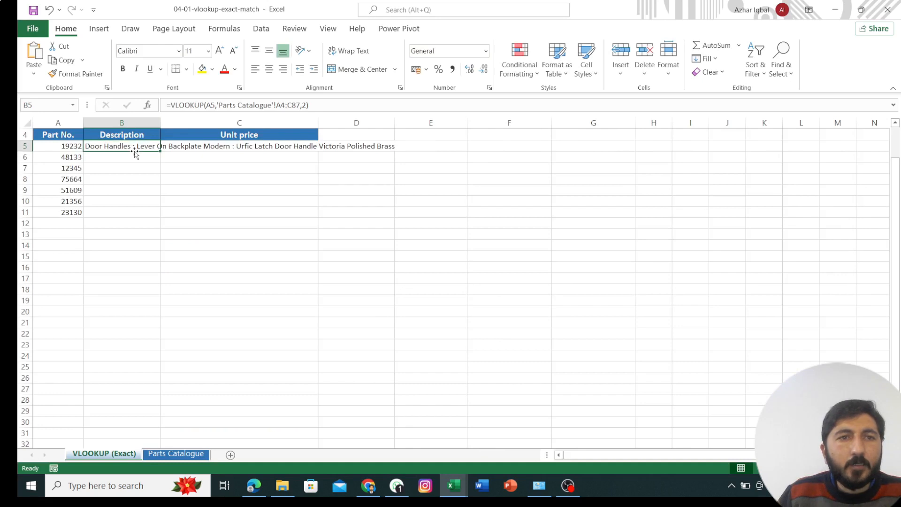
click(348, 51)
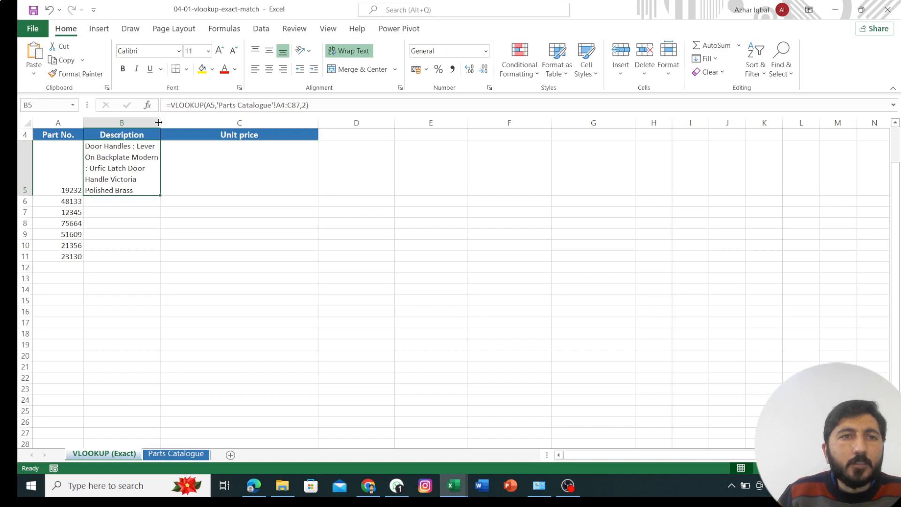
drag(159, 122, 191, 121)
Middle-align cells A5 and B5 vertically, and fill the Description formula from B5 down to B11
click(72, 178)
click(269, 50)
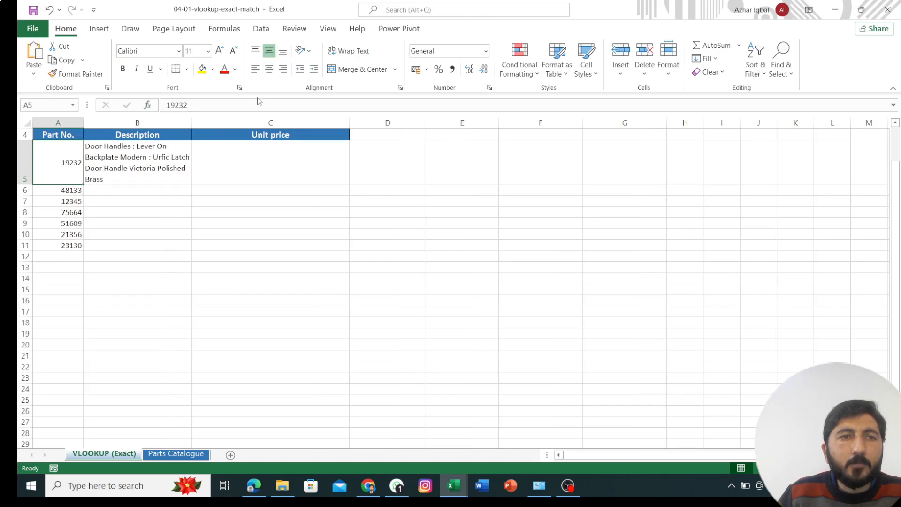
click(157, 162)
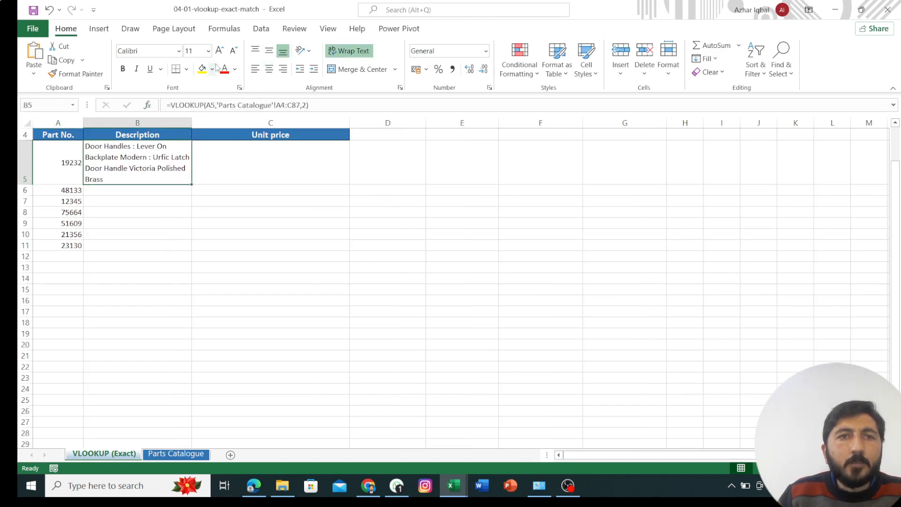
click(268, 52)
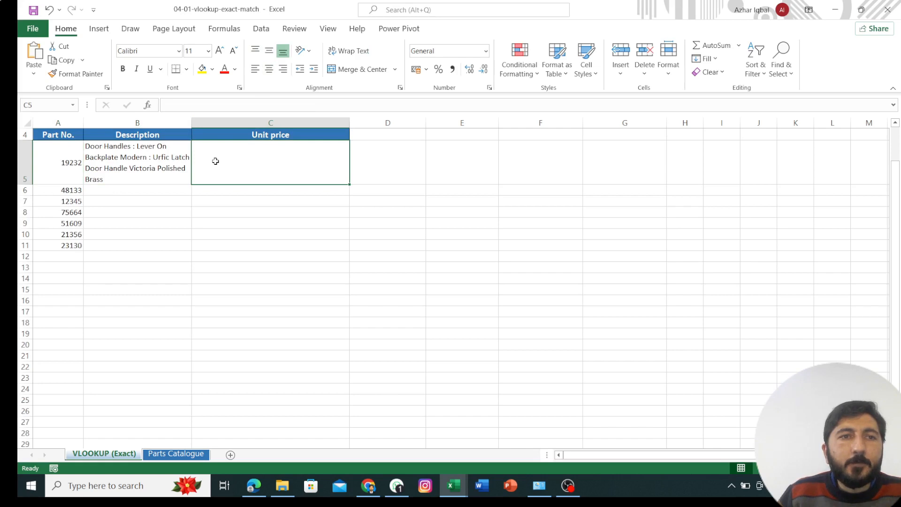
click(172, 165)
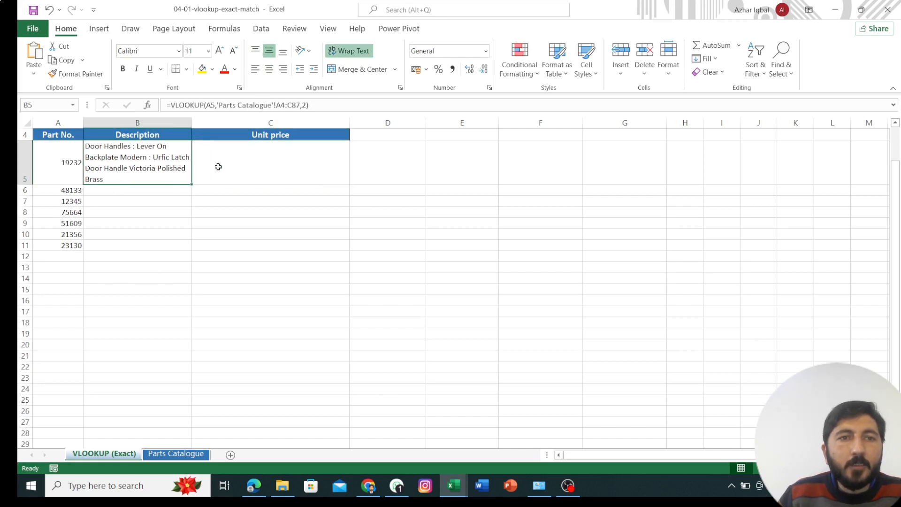
drag(191, 184, 184, 246)
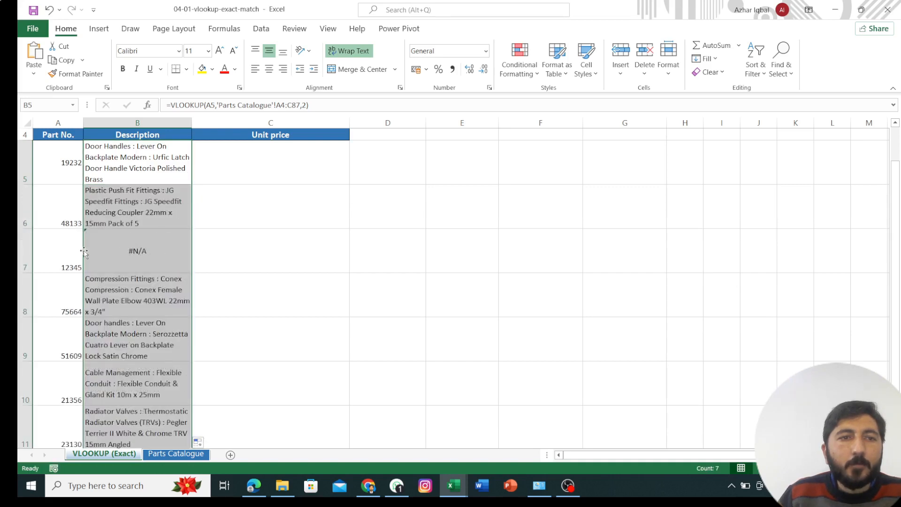
Start a VLOOKUP formula in Unit price cell C5 with part number cell A5 as the lookup value
click(240, 169)
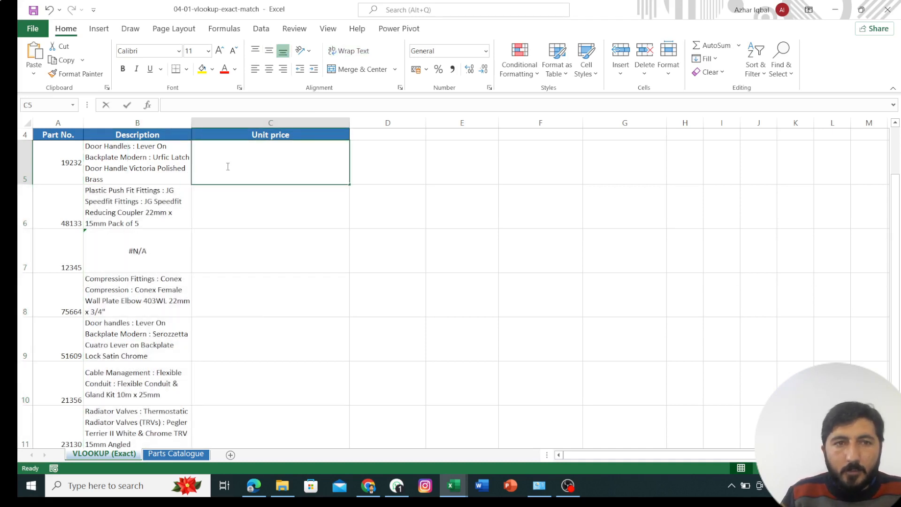
text(=V)
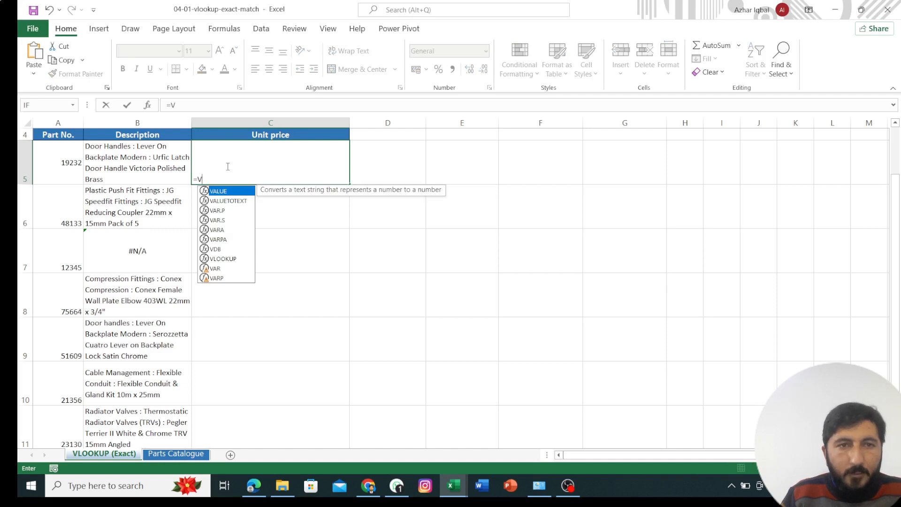
text(L)
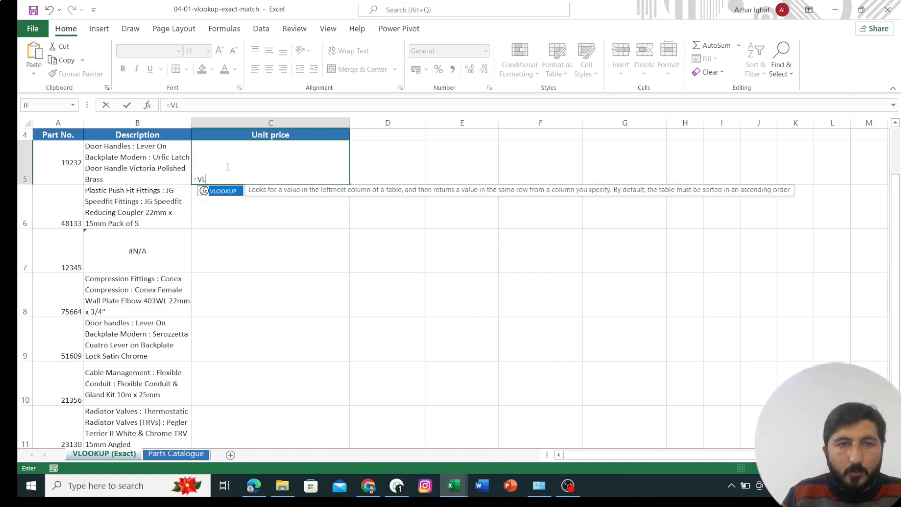
key(Tab)
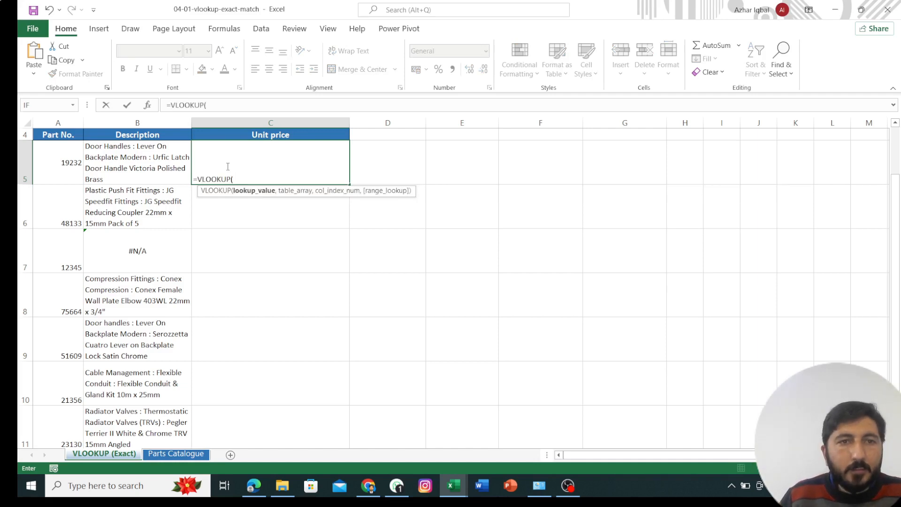
click(63, 162)
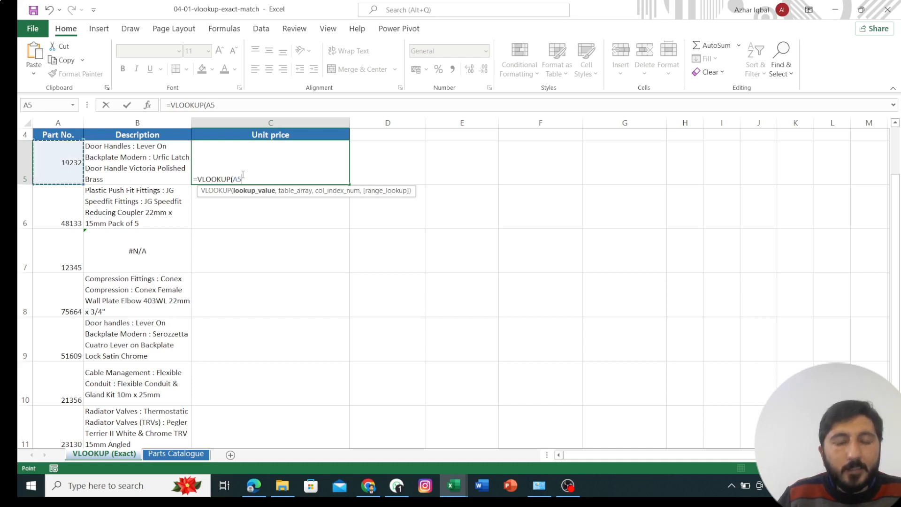
text(,)
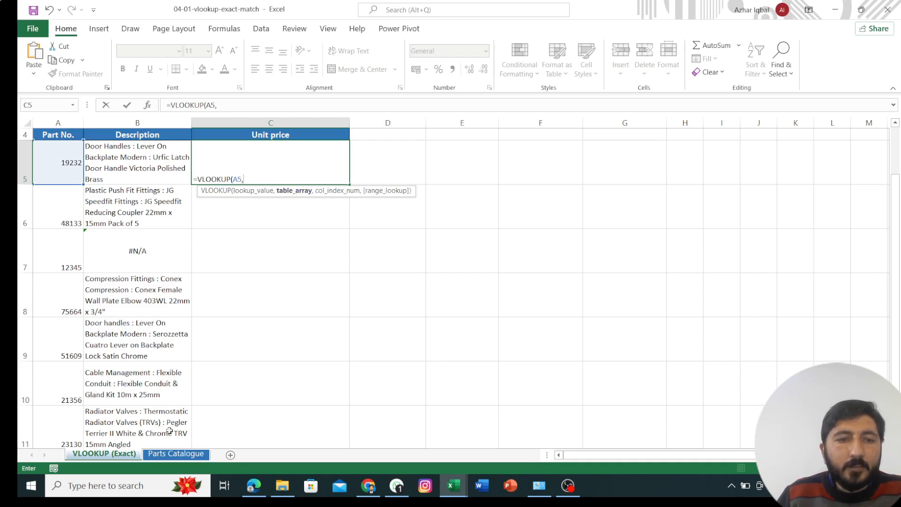
Set the table array of the C5 formula to range A4:C87 on the Parts Catalogue sheet
click(160, 455)
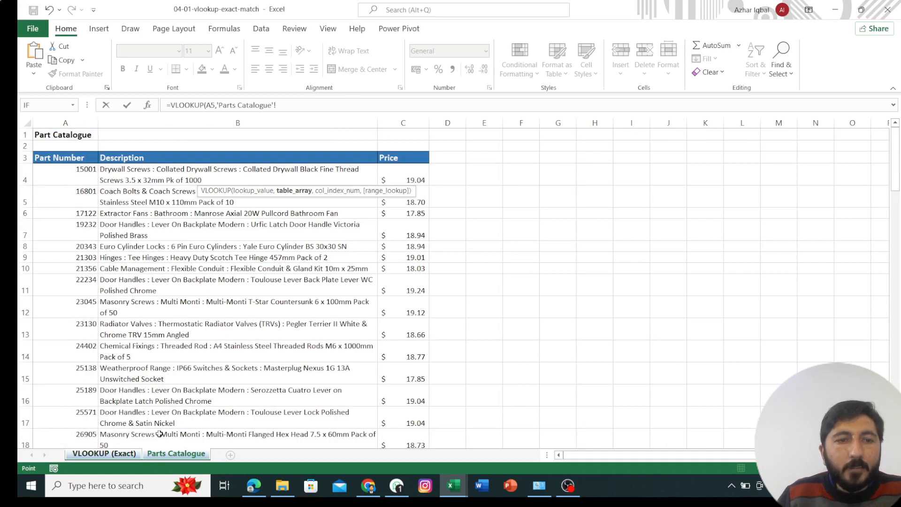
drag(44, 173, 396, 410)
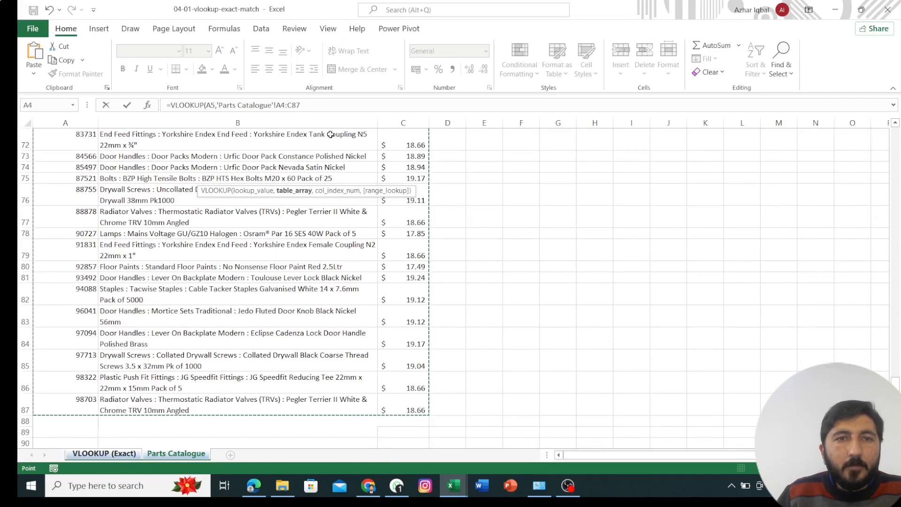
scroll(271, 269, up, 10)
scroll(271, 269, up, 14)
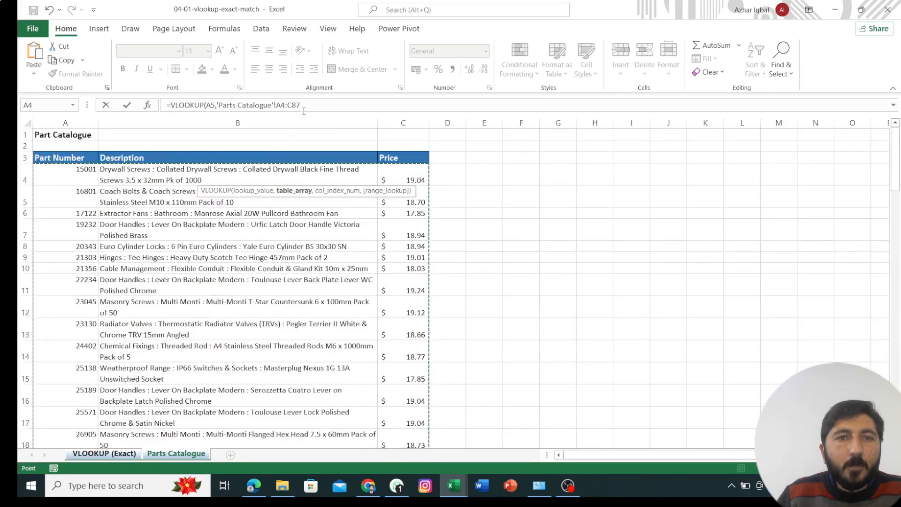
Complete the VLOOKUP formula in cell C5 with column index 3 and FALSE for an exact match
click(304, 106)
text(,)
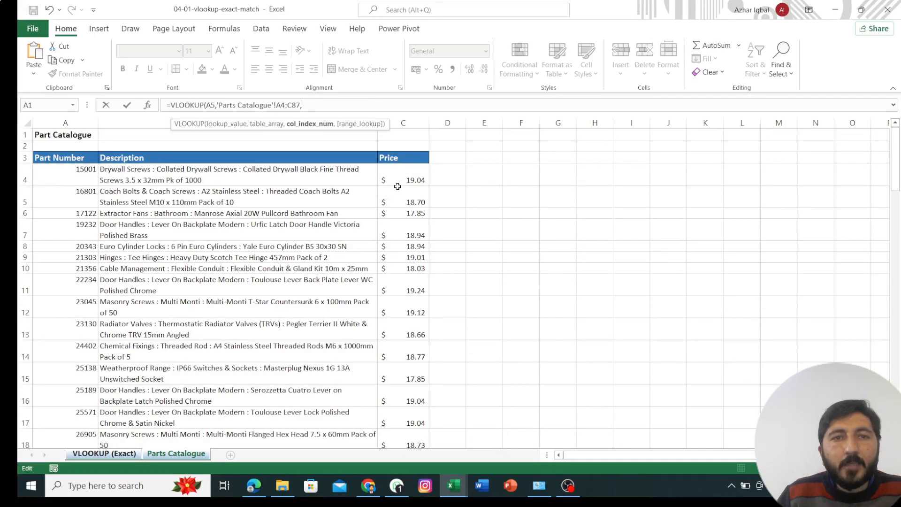
text(3,FALSE)
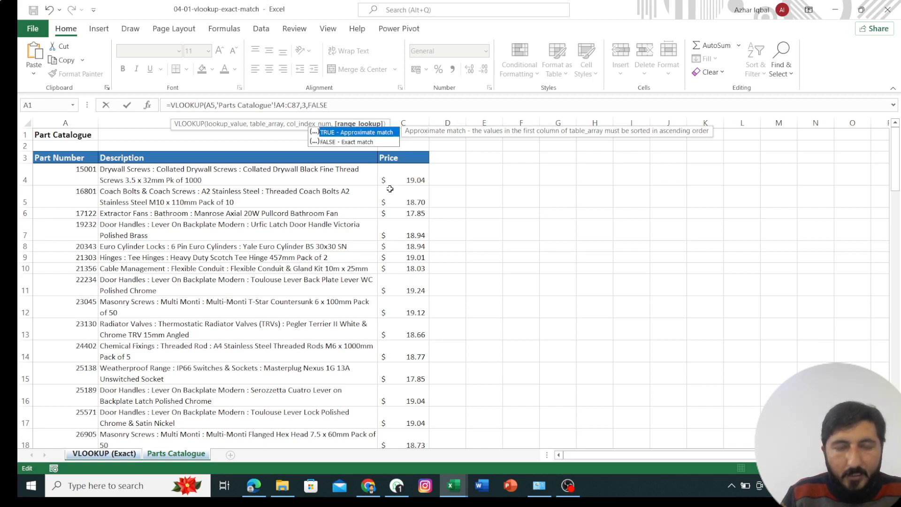
text())
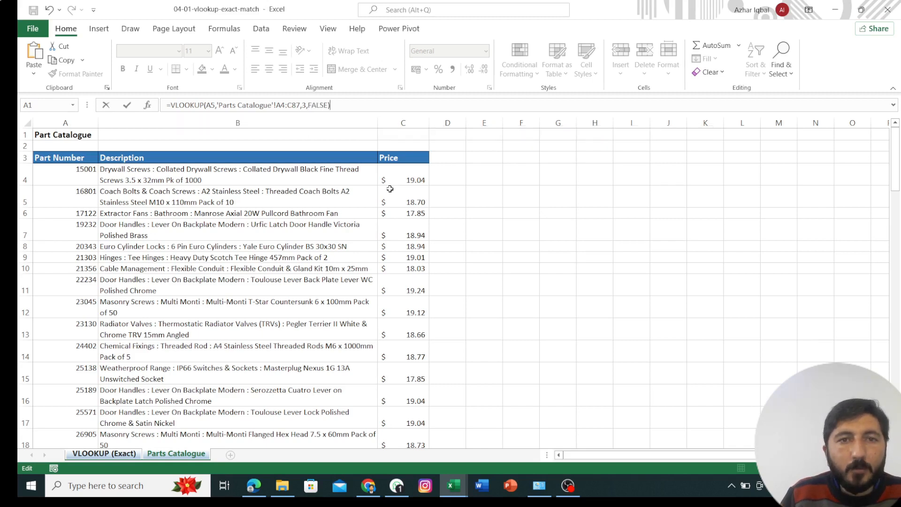
key(Return)
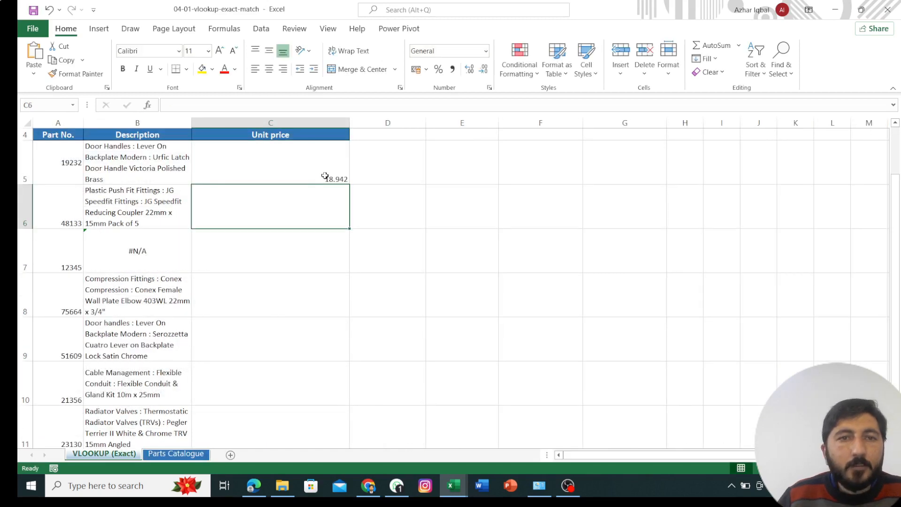
Fill the Unit price formula from C5 down to C11 and check the formula in C5
drag(348, 185, 352, 370)
scroll(386, 296, up, 2)
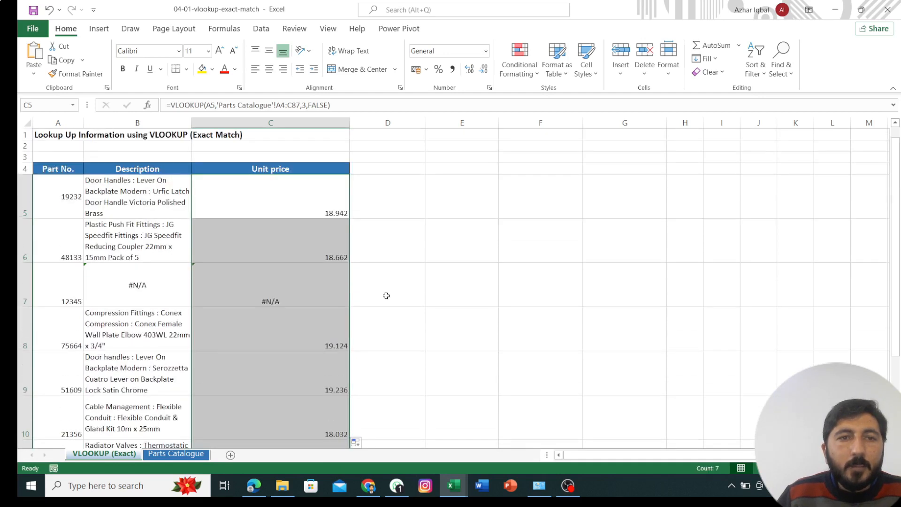
click(282, 196)
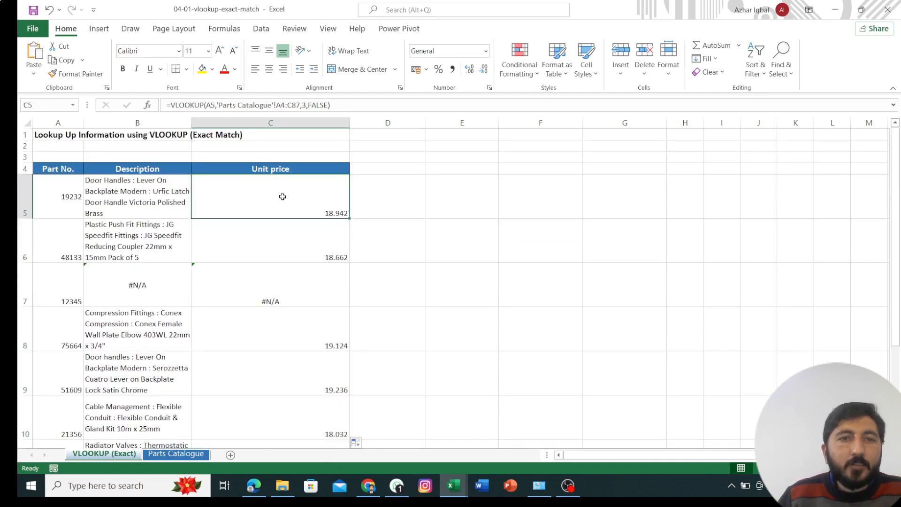
double_click(283, 196)
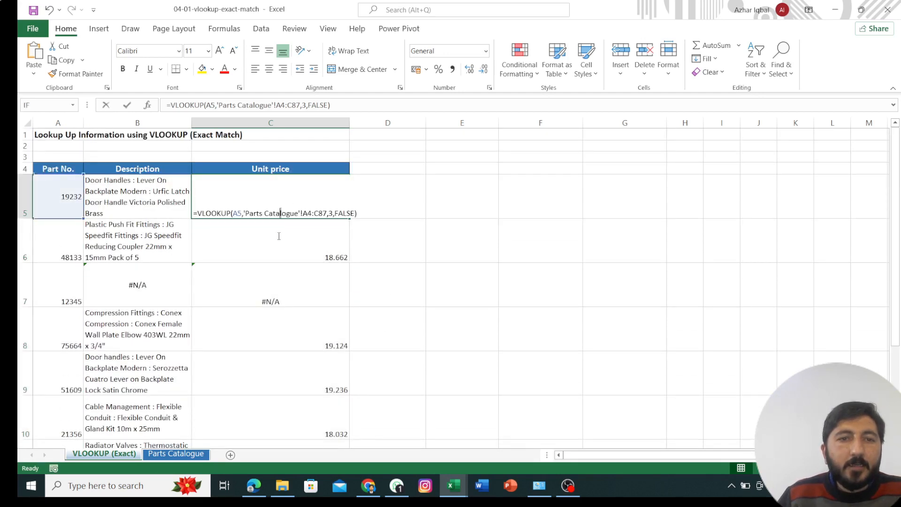
key(Return)
Middle-align the unit prices in C5:C11 vertically and center them horizontally
click(272, 200)
drag(272, 200, 291, 440)
scroll(291, 440, down, 2)
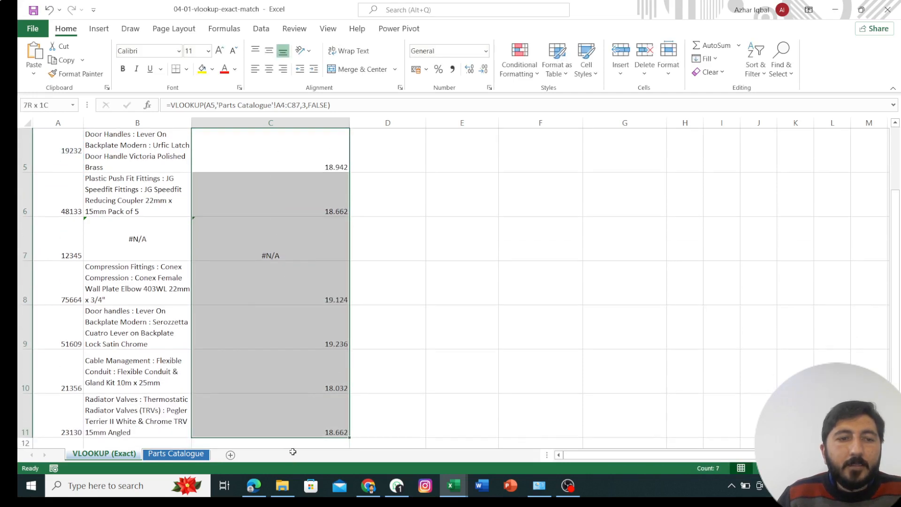
click(269, 50)
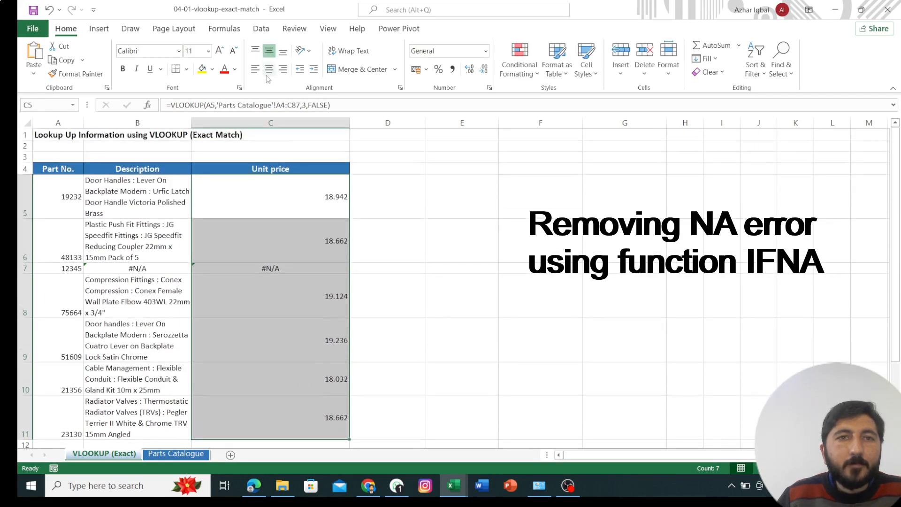
click(255, 50)
click(269, 51)
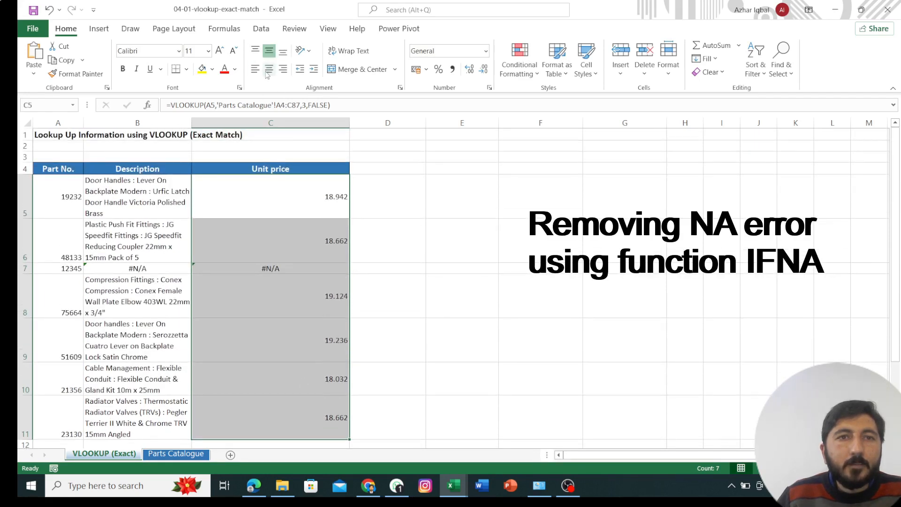
click(269, 69)
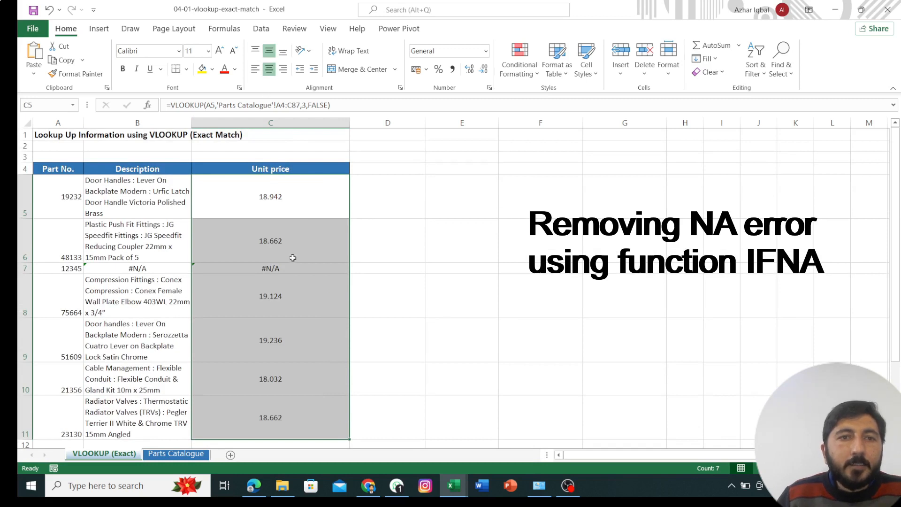
Examine the Description result for part number 12345 in row 7 and view the Parts Catalogue sheet's part numbers
click(130, 268)
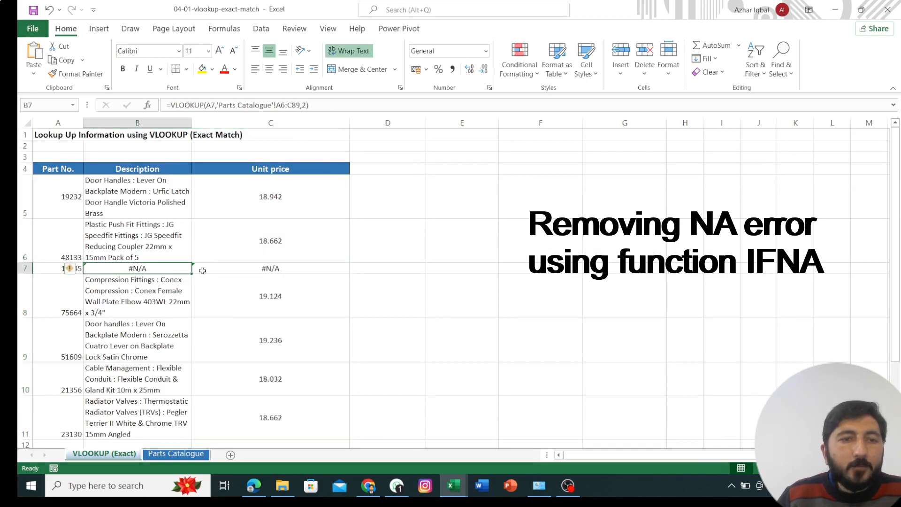
click(309, 241)
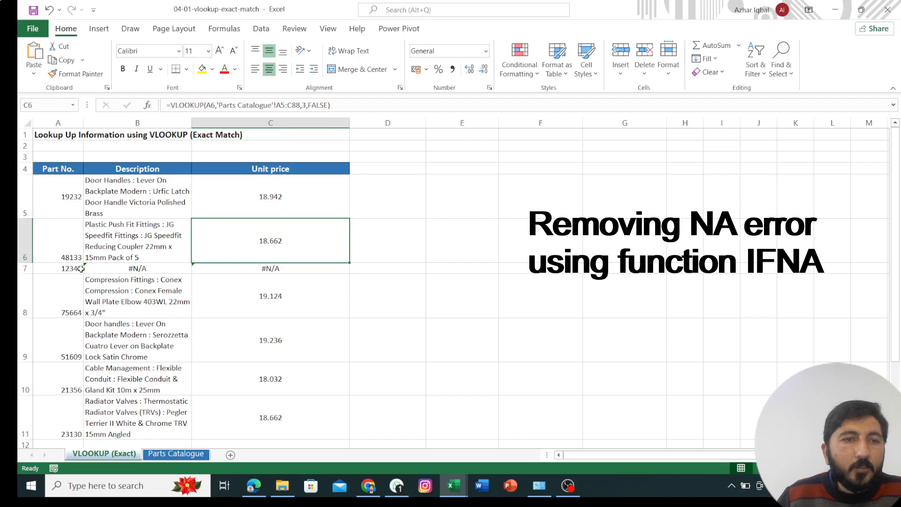
click(165, 458)
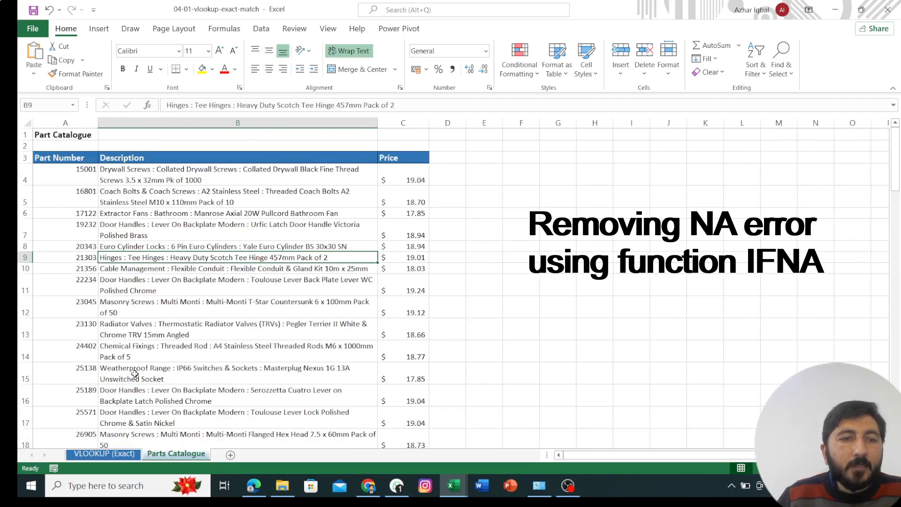
click(134, 457)
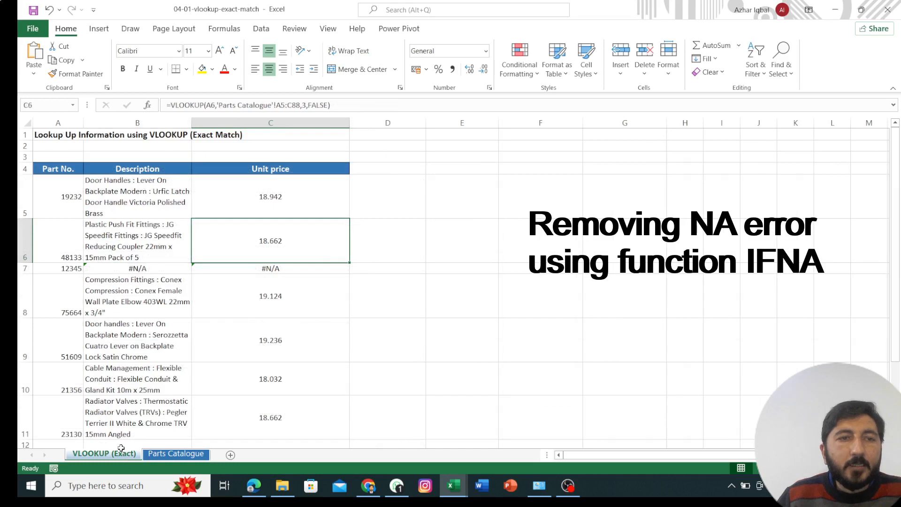
Insert the IFNA function in front of the VLOOKUP in the Description formula of cell B5
click(104, 270)
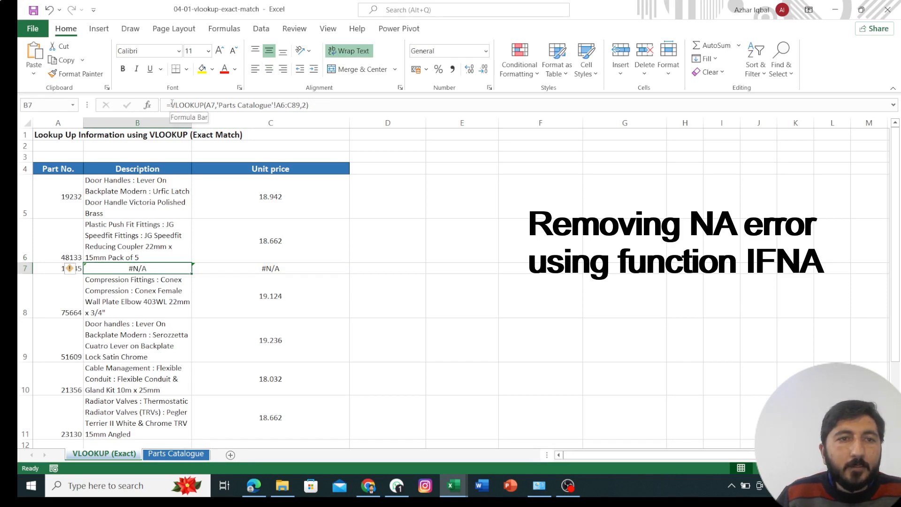
key(Up)
key(Up)
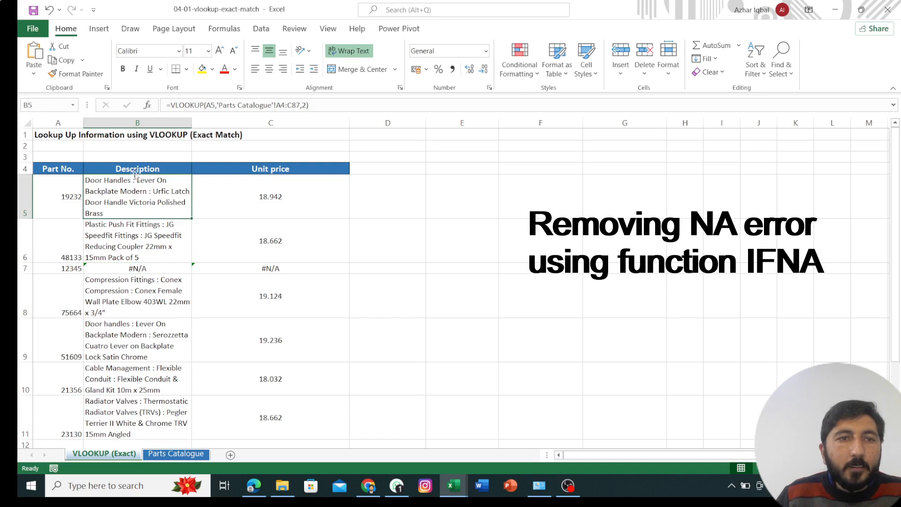
click(172, 104)
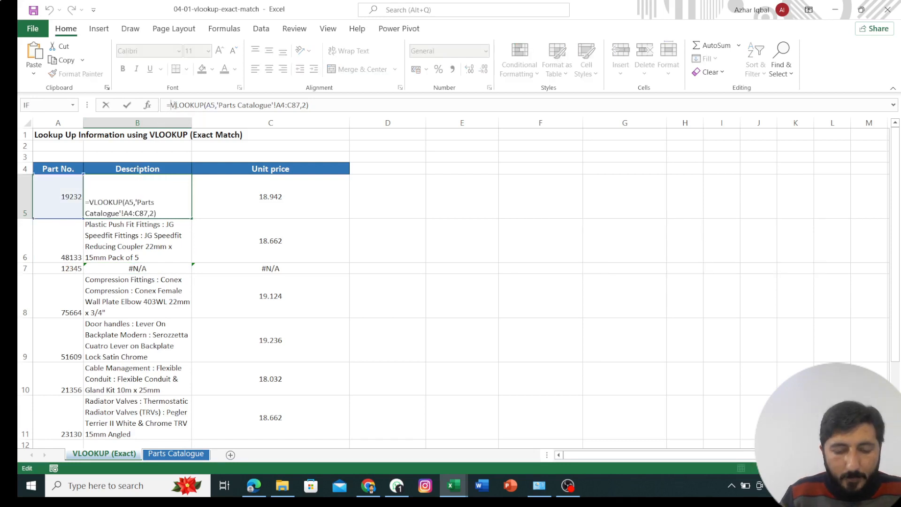
text(IFNA)
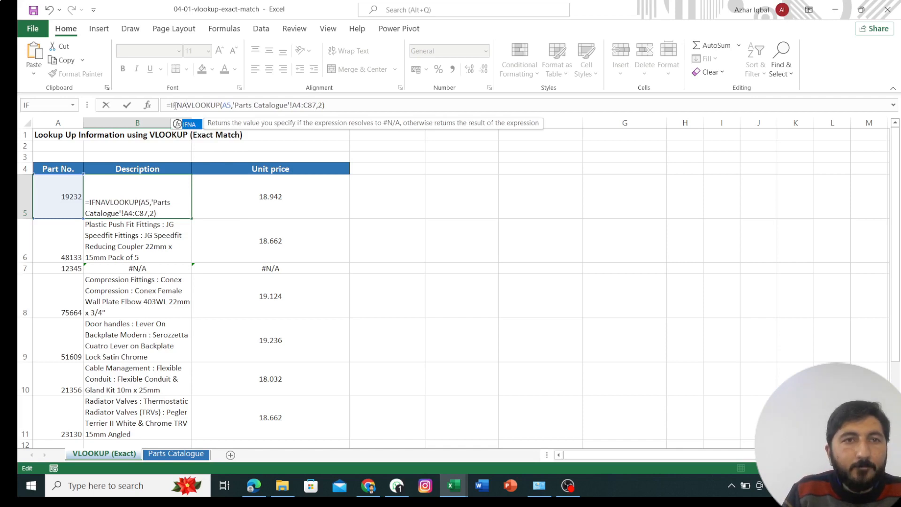
text(()
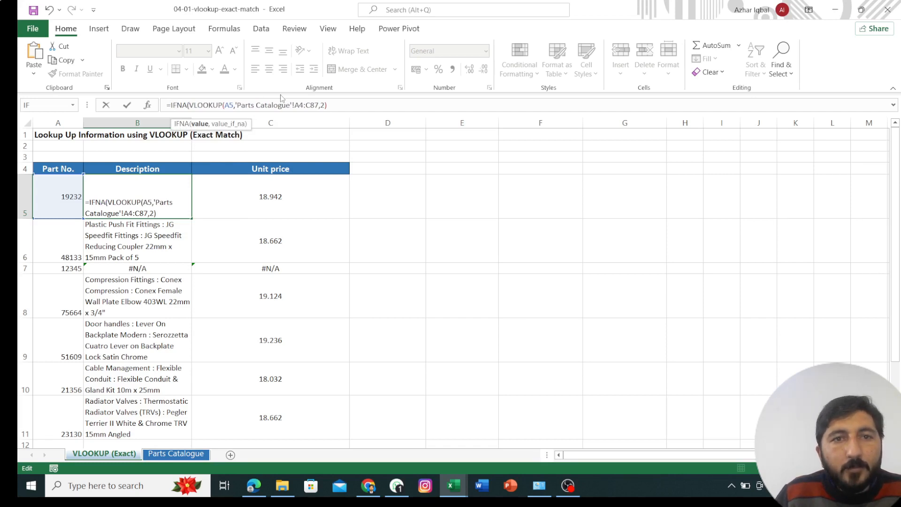
Set the IFNA fallback text in the B5 formula to "Value Not Exist" and complete the formula
click(325, 106)
text(,)
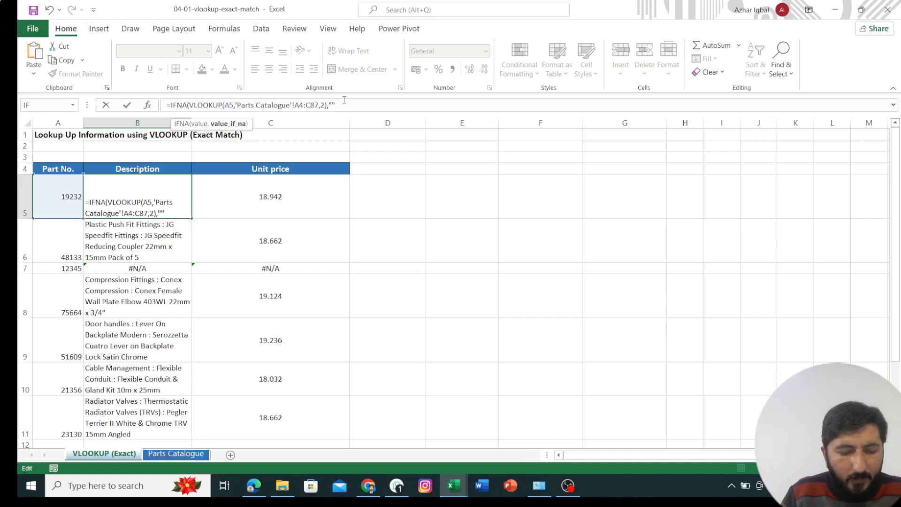
text(Va)
text(lue )
text(Not E)
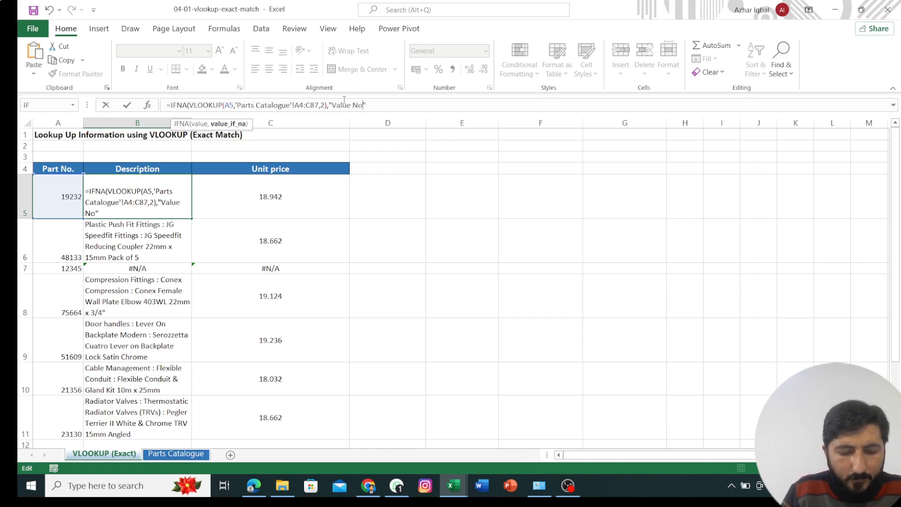
text(xist)
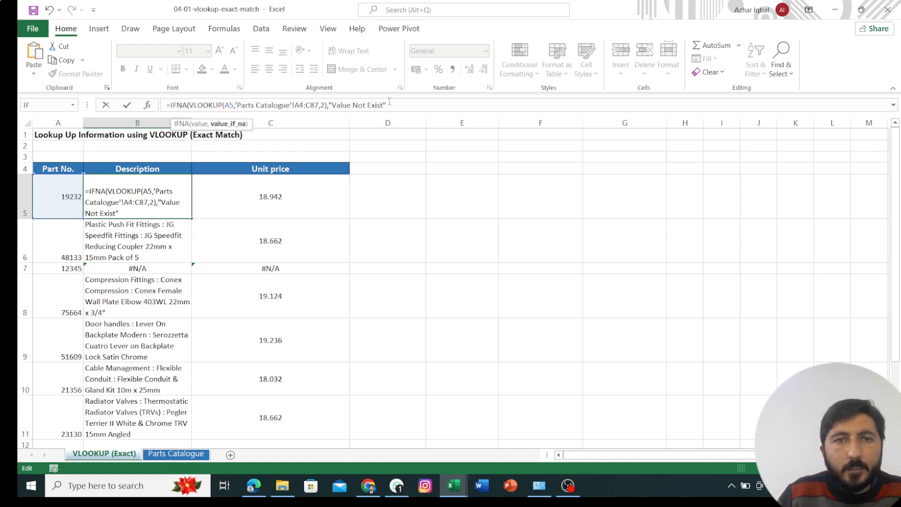
text("))
key(Return)
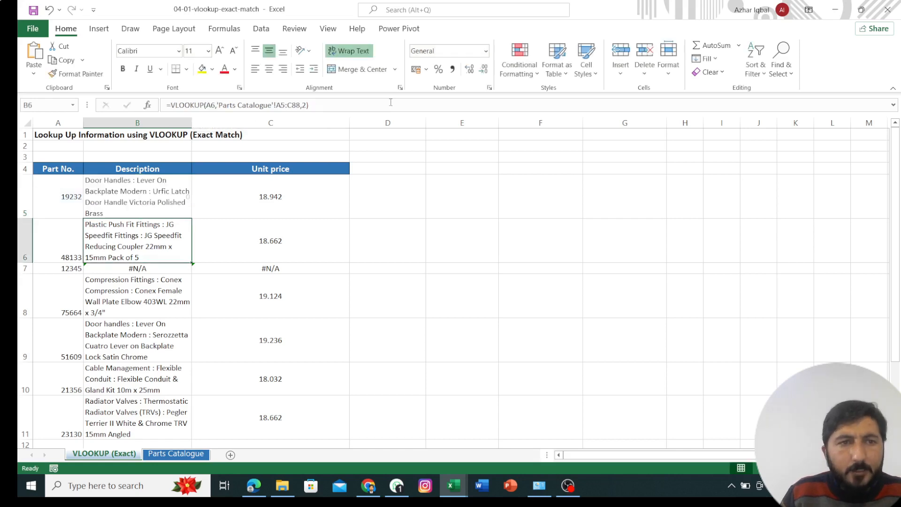
Fill the IFNA Description formula from B5 down to B11
click(177, 196)
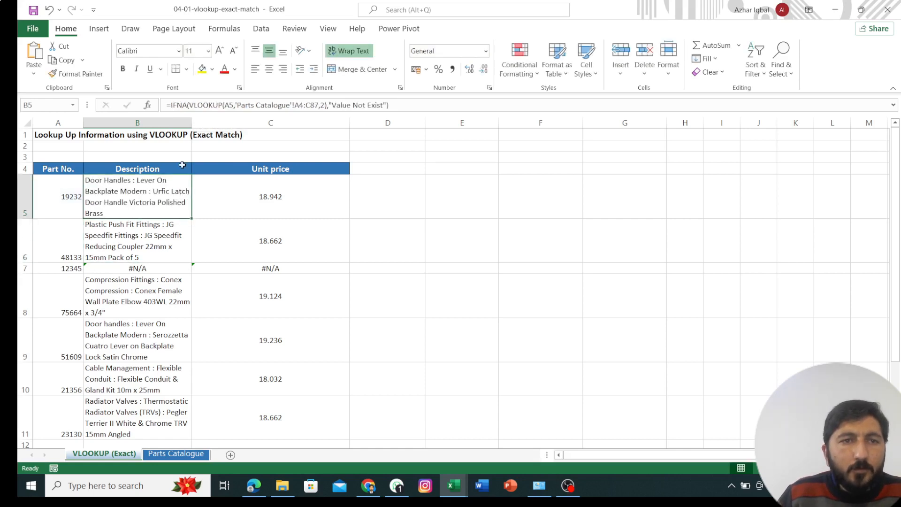
drag(192, 219, 177, 378)
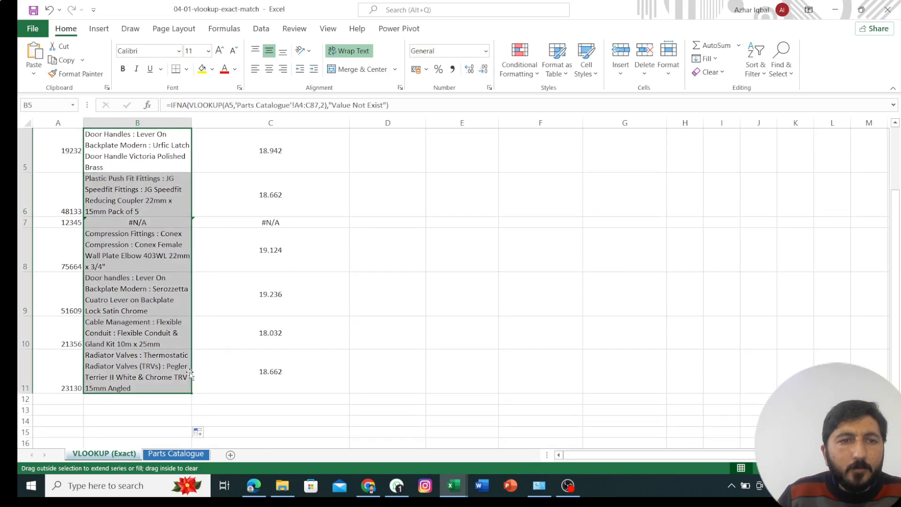
scroll(169, 310, up, 1)
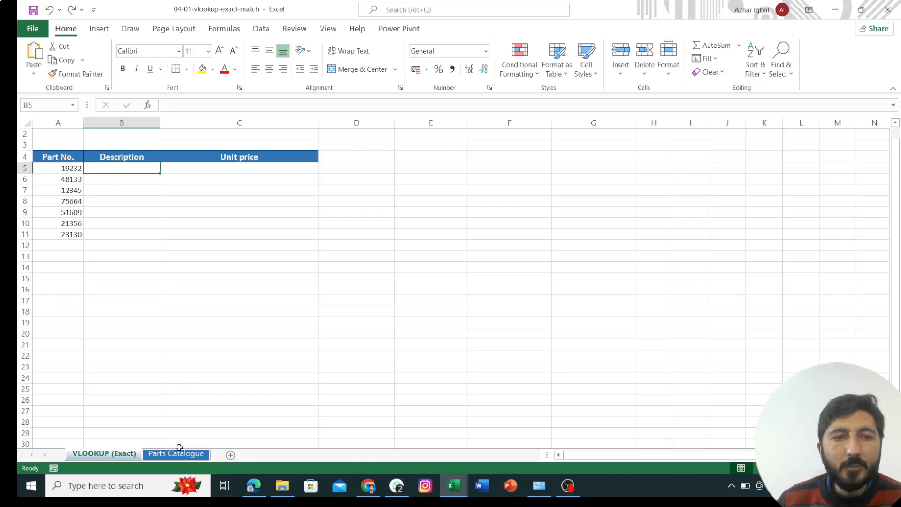
Name the whole table on the Parts Catalogue sheet, header row included, as the range Parts_Catalogue
click(179, 454)
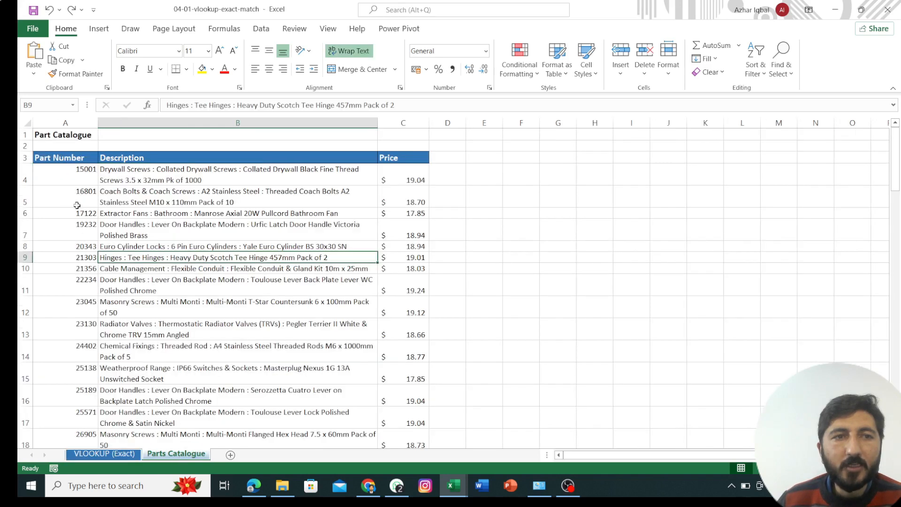
click(64, 175)
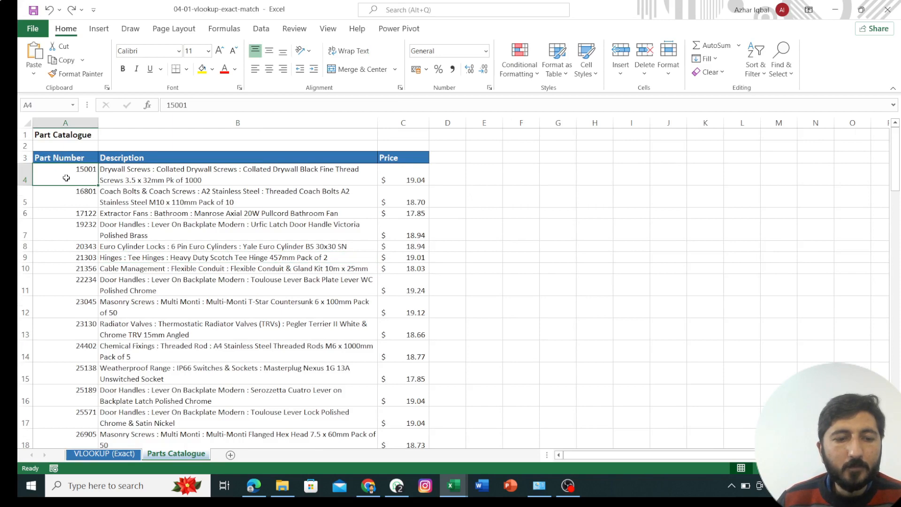
key(ctrl+a)
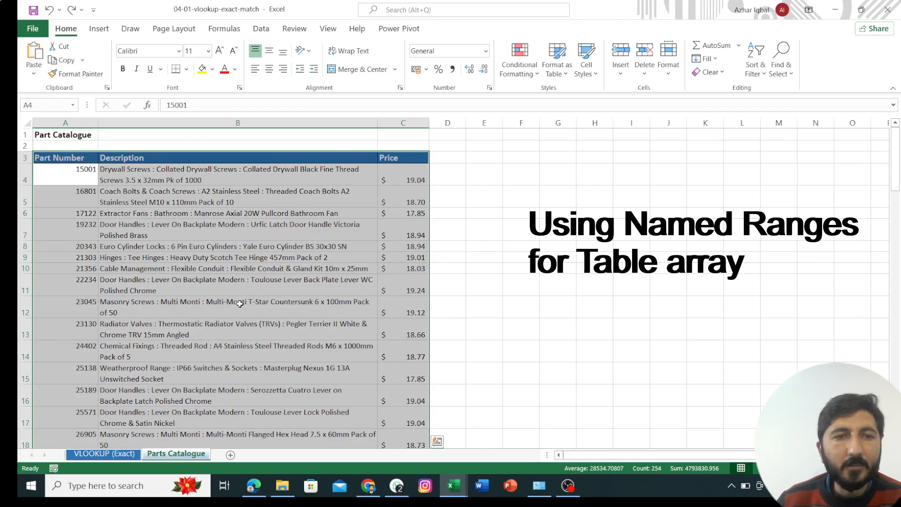
click(73, 105)
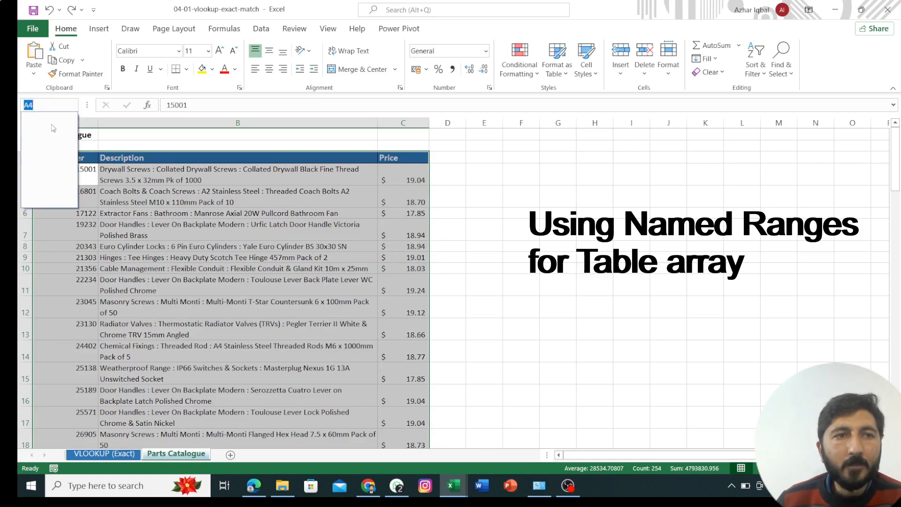
click(52, 105)
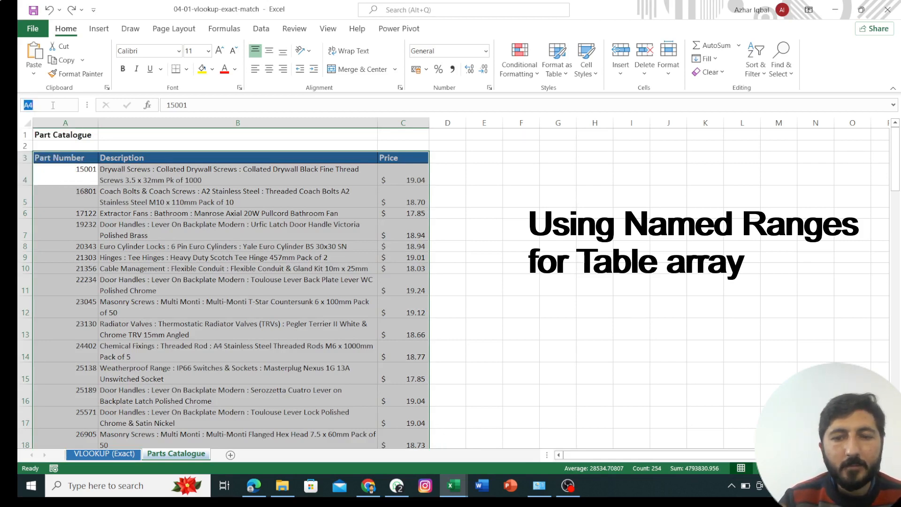
key(BackSpace)
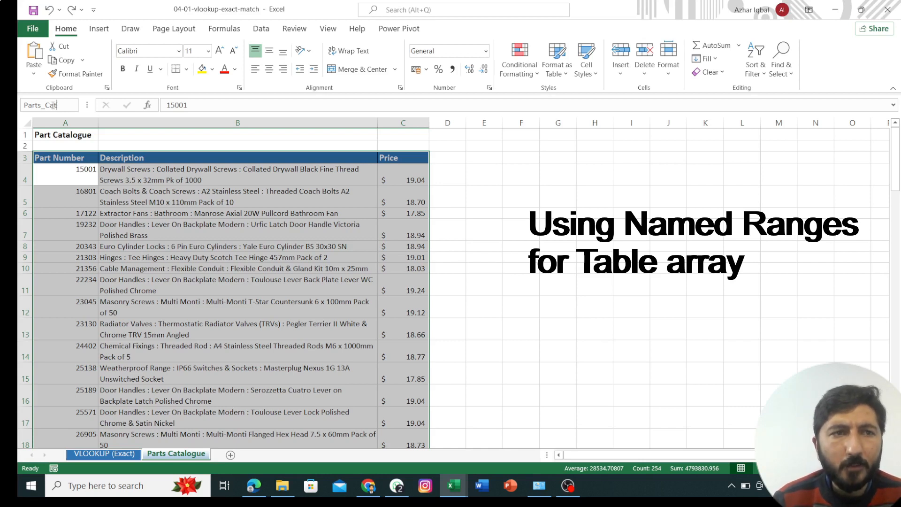
text(alogue)
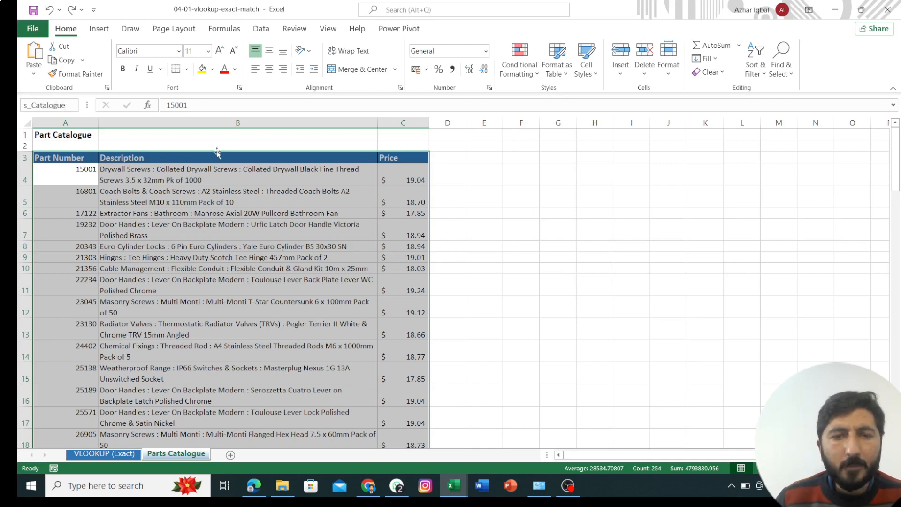
key(Return)
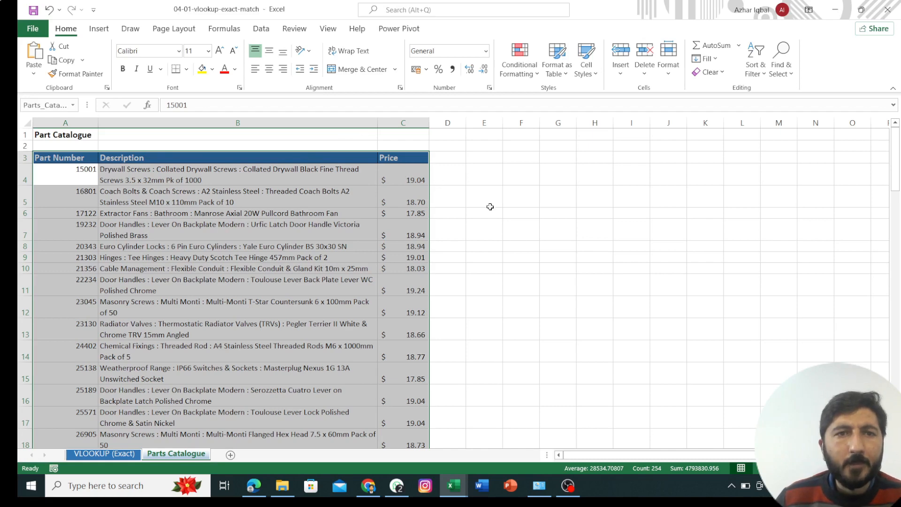
Start a VLOOKUP formula in cell B5 of the VLOOKUP (Exact) sheet with A5 as the lookup value
click(105, 454)
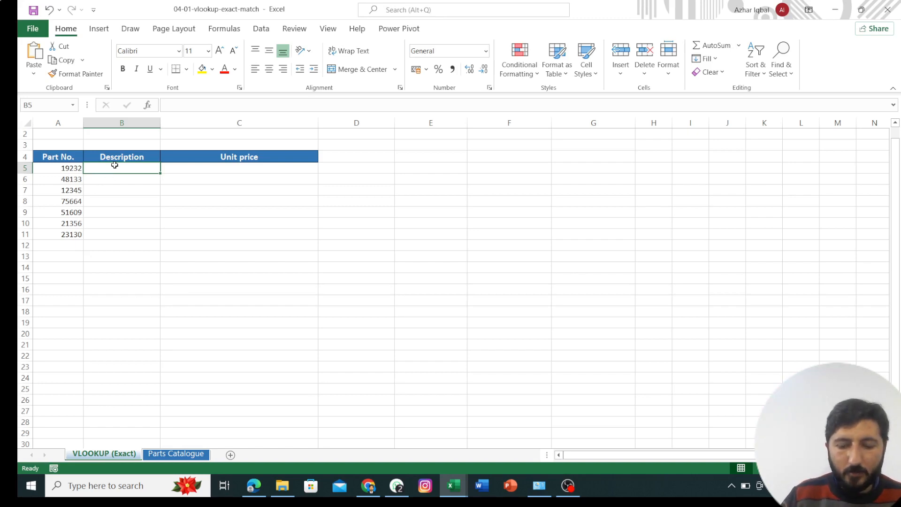
text(=)
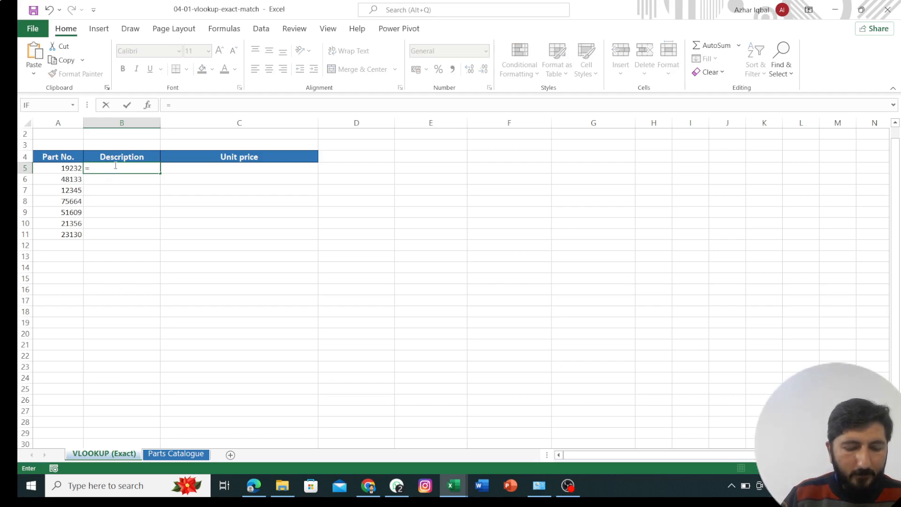
text(Vl)
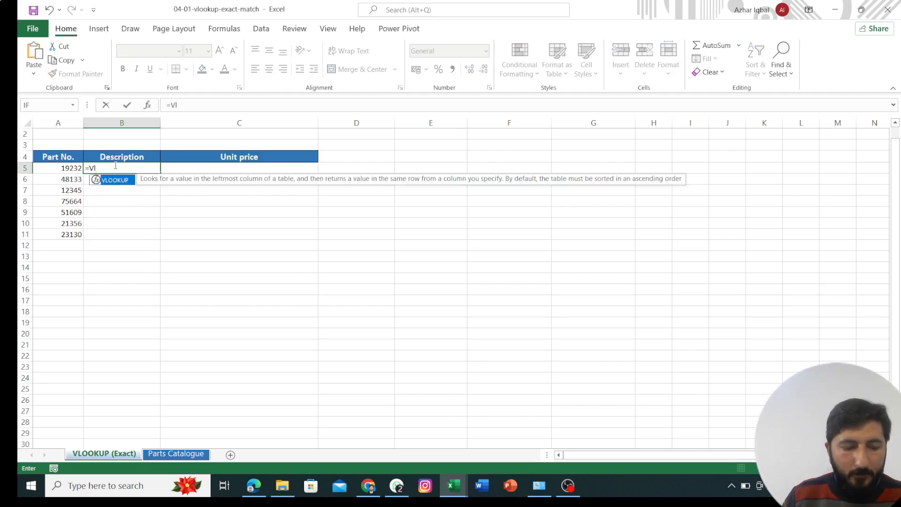
key(Tab)
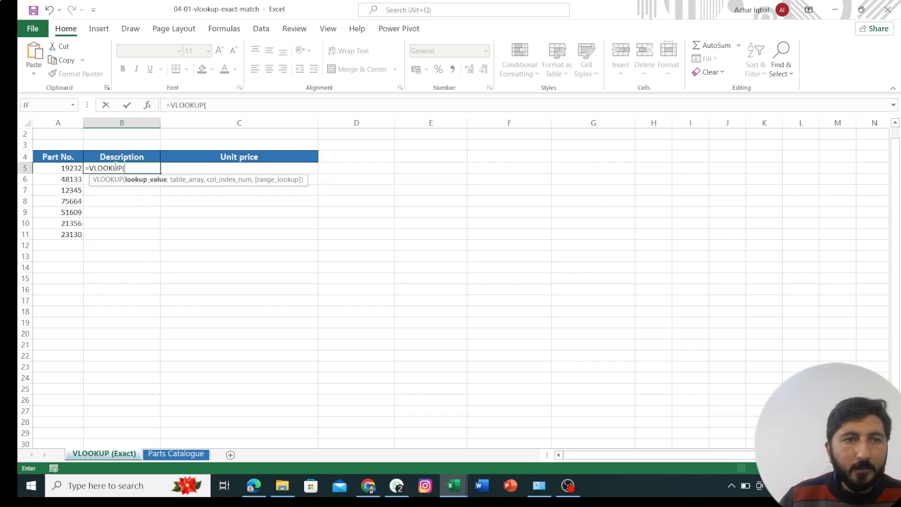
click(74, 169)
text(,)
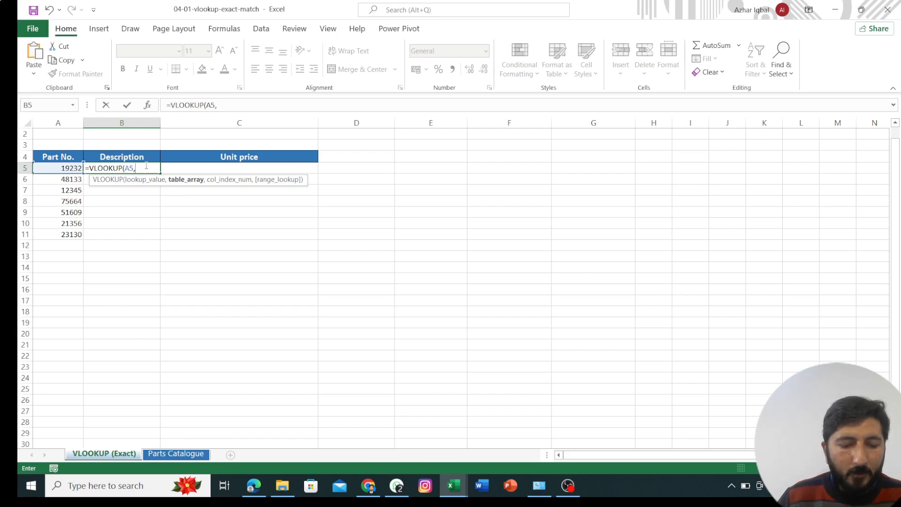
Complete the B5 formula with the named range Parts_Catalogue as the table array and column index 2
key(F3)
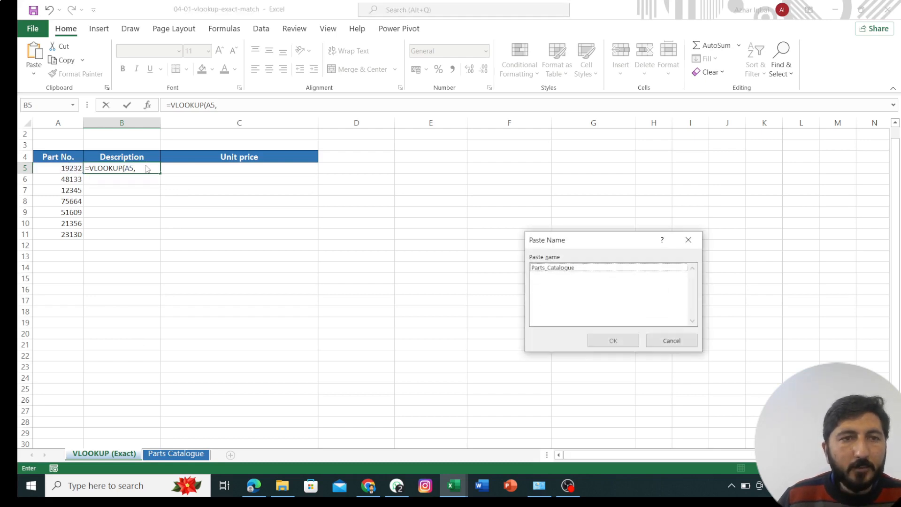
click(552, 268)
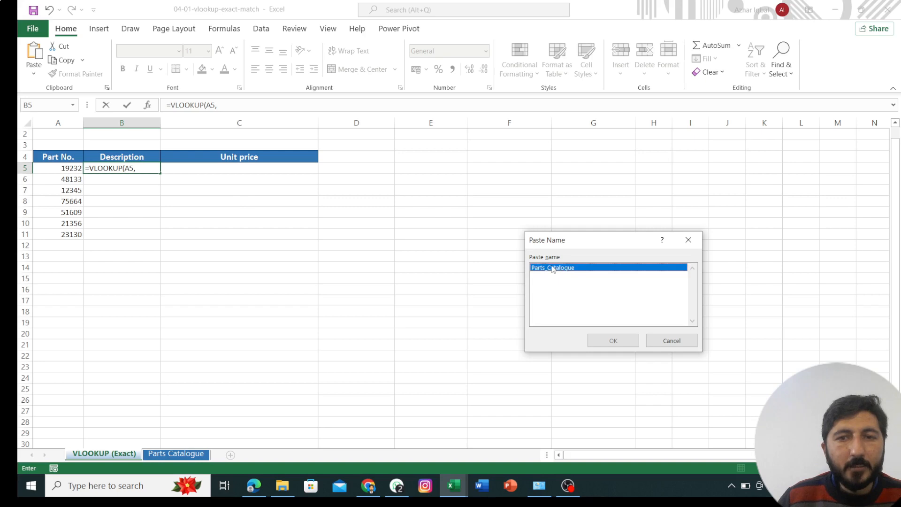
click(594, 335)
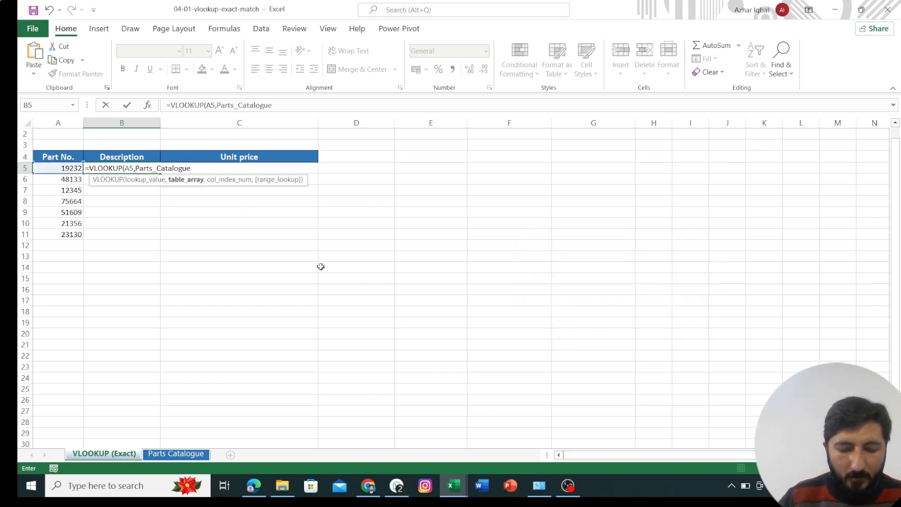
text(,)
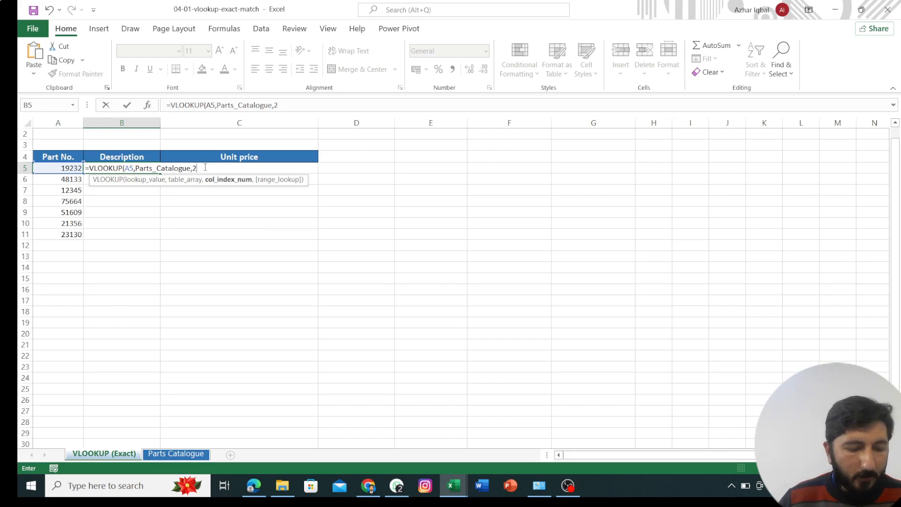
text(2))
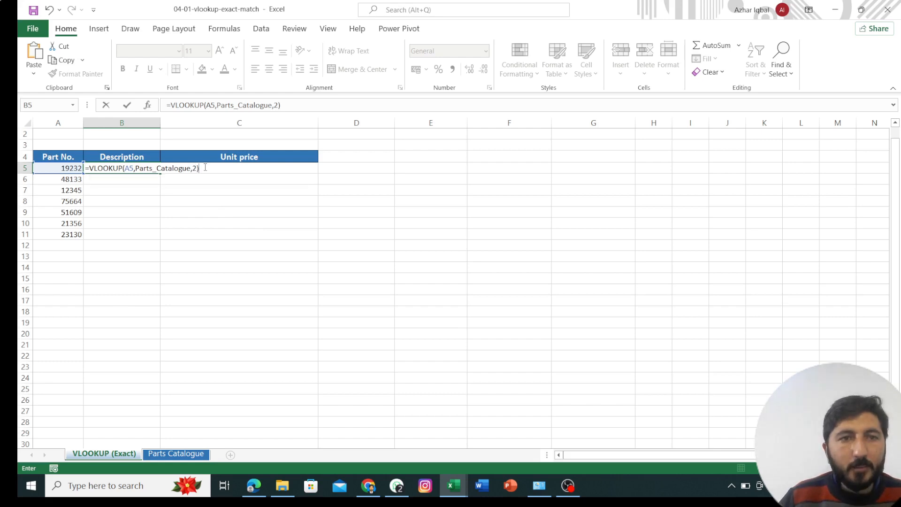
key(Return)
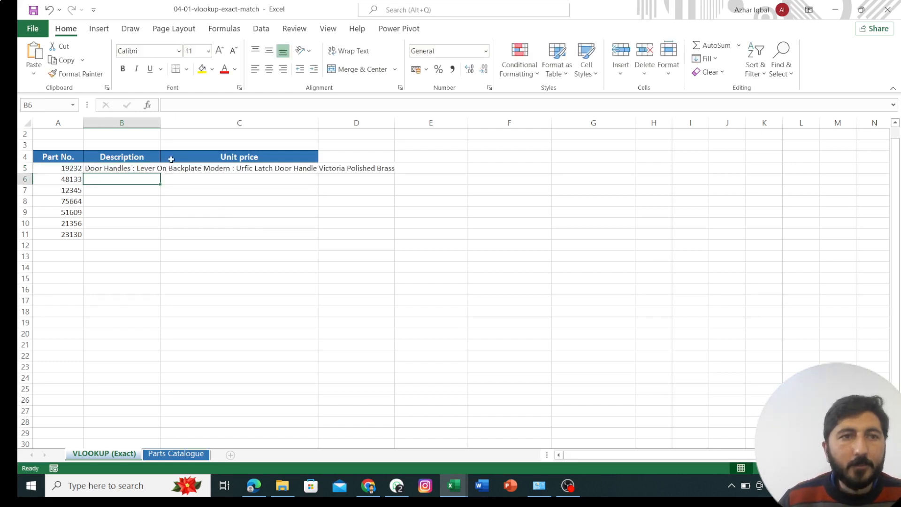
Fill the named-range Description formula from B5 down to B11
click(150, 160)
click(150, 171)
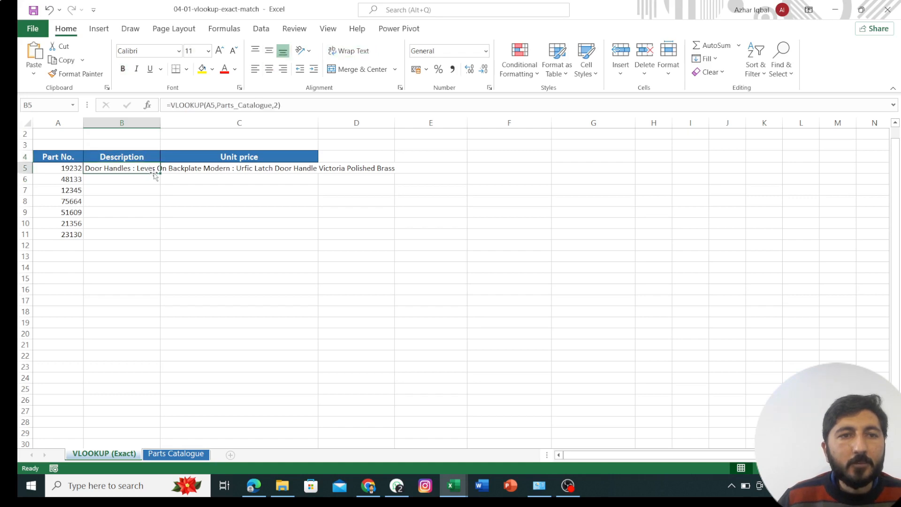
drag(160, 173, 154, 238)
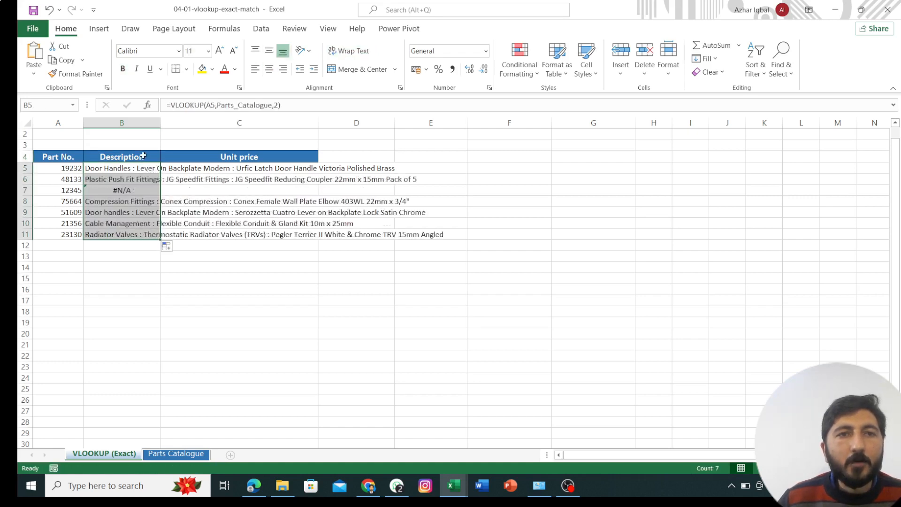
Wrap the text in B5:B11 and widen the Description column to roughly twice its width
click(348, 51)
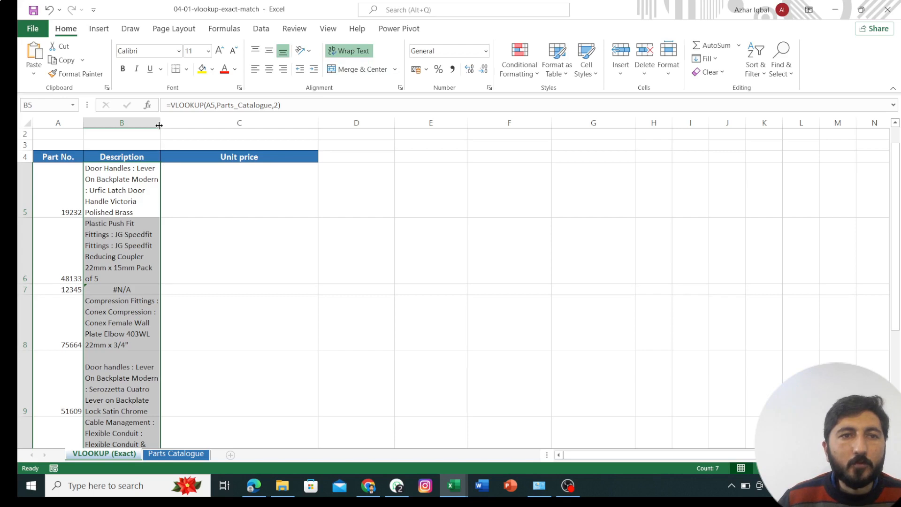
drag(159, 125, 254, 130)
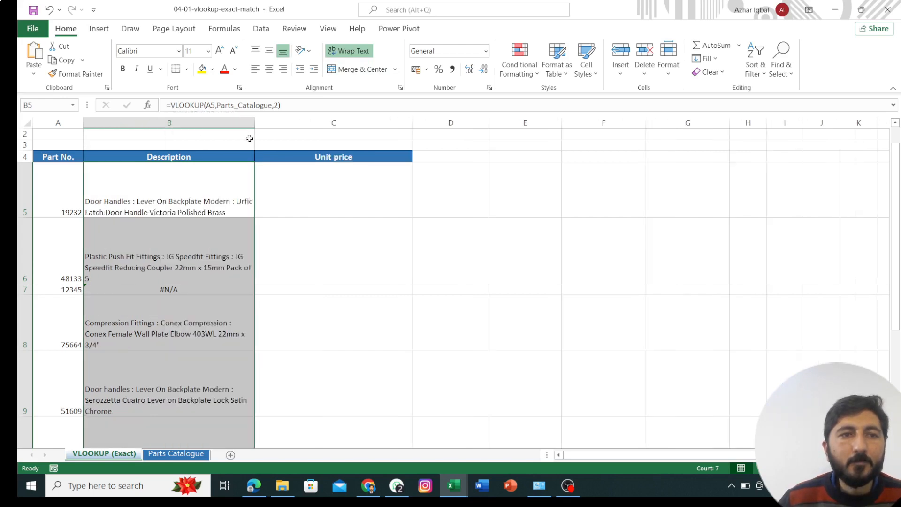
click(63, 189)
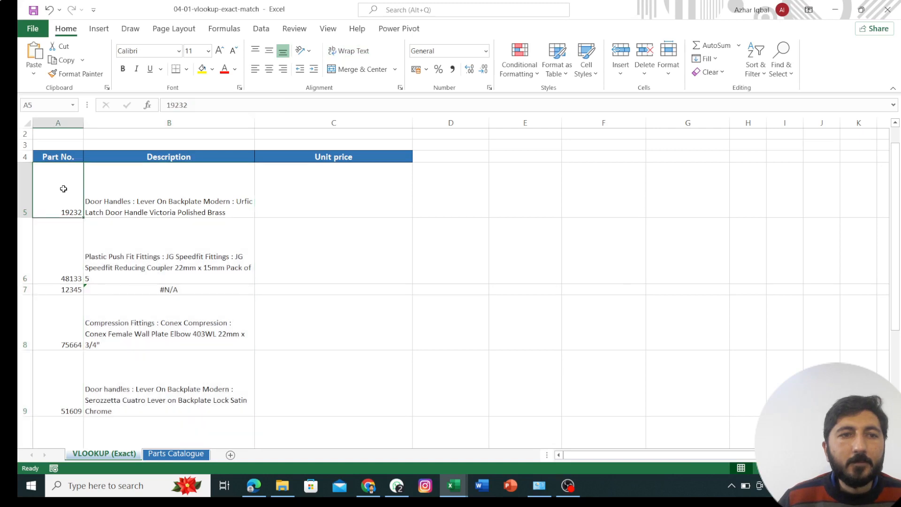
click(172, 183)
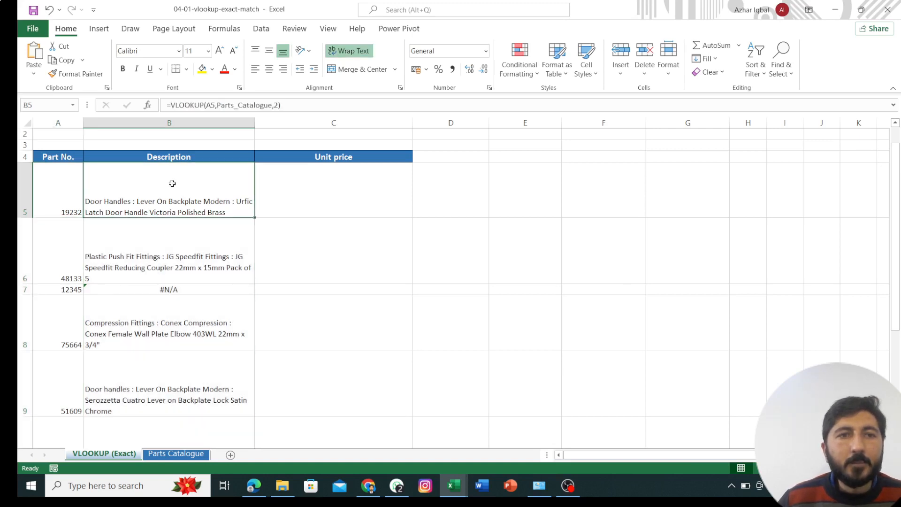
Start a VLOOKUP formula in the Unit price cell C5 with A5 as the lookup value
click(301, 202)
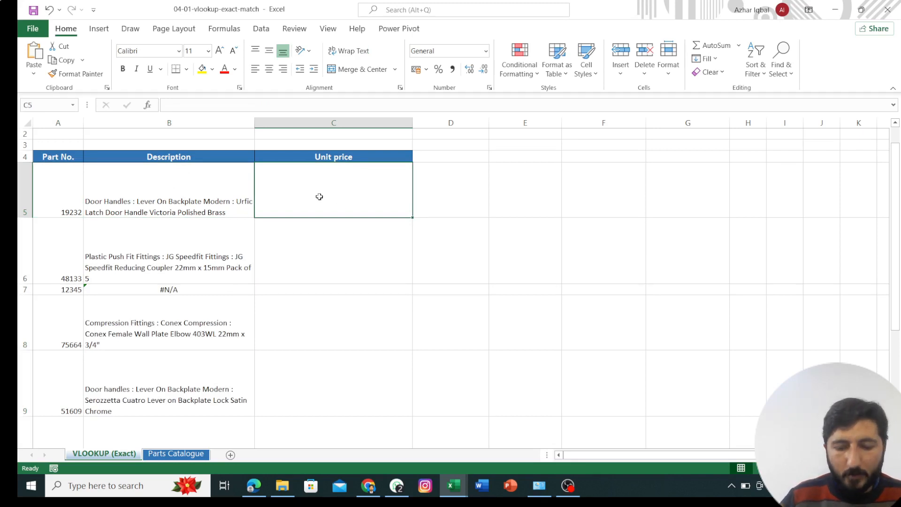
text(=)
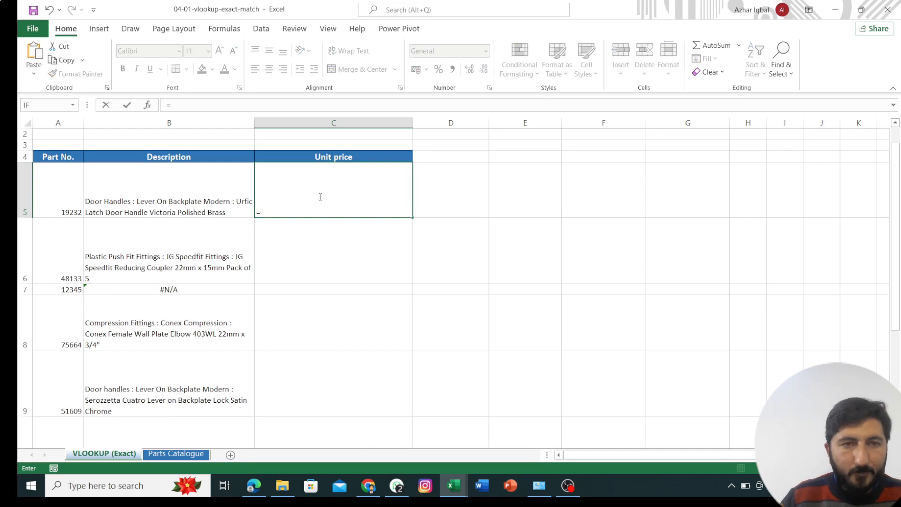
text(VL)
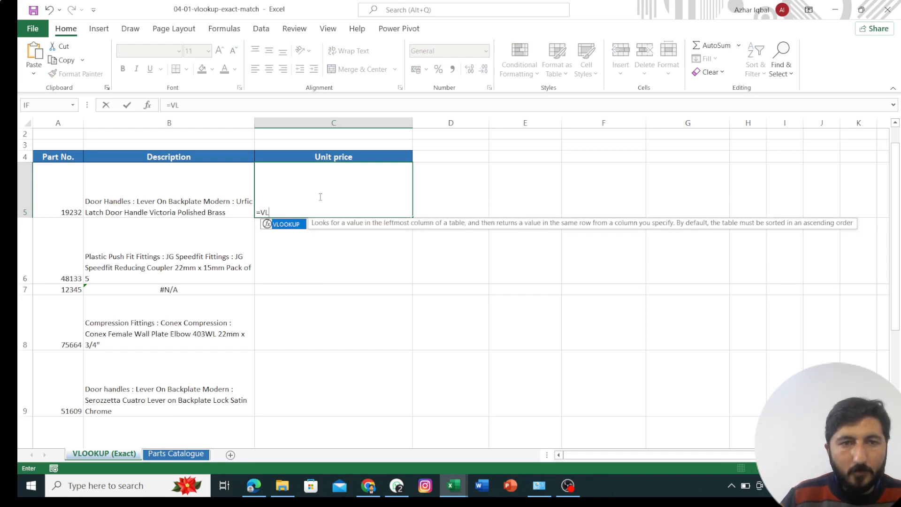
key(Tab)
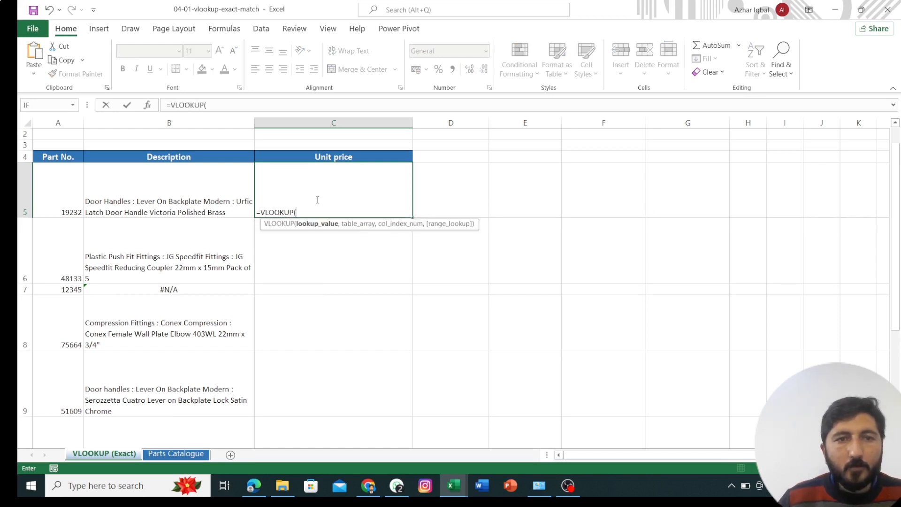
click(65, 213)
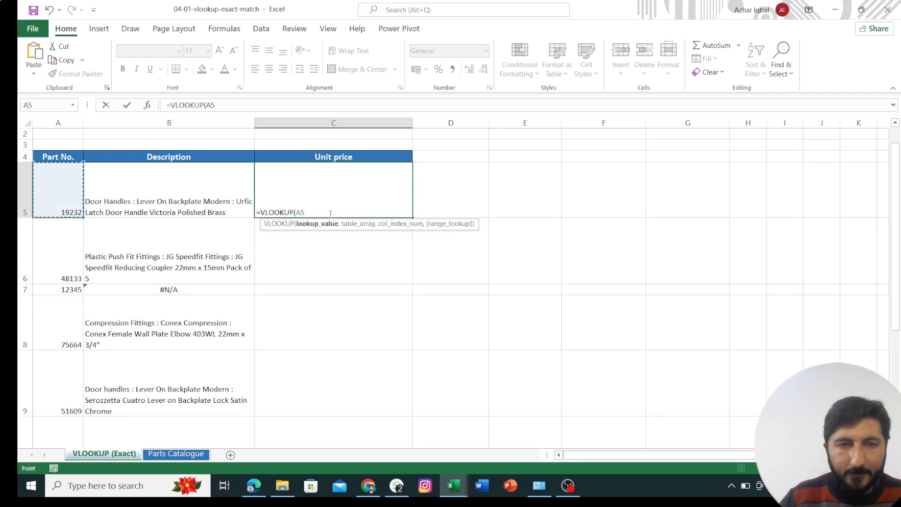
text(,)
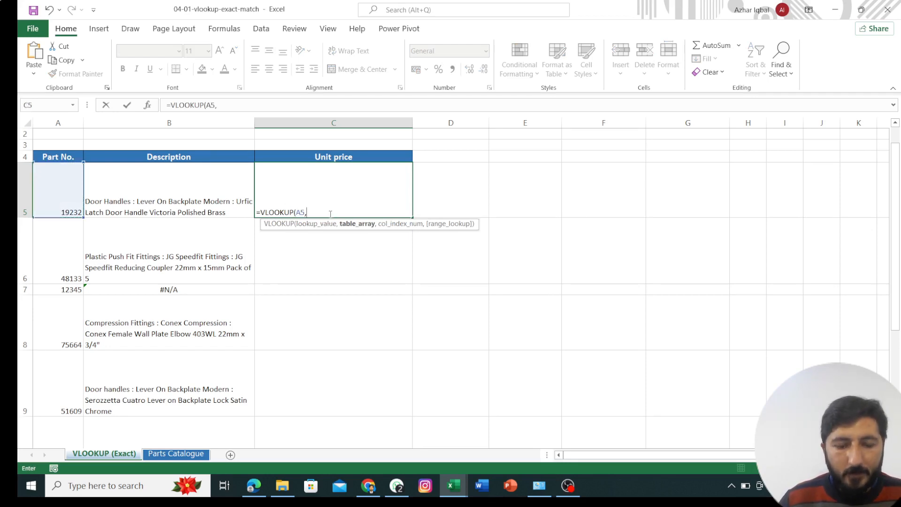
Complete the C5 formula with Parts_Catalogue as the table array and column index 3, and fill it down the Unit price column
key(F3)
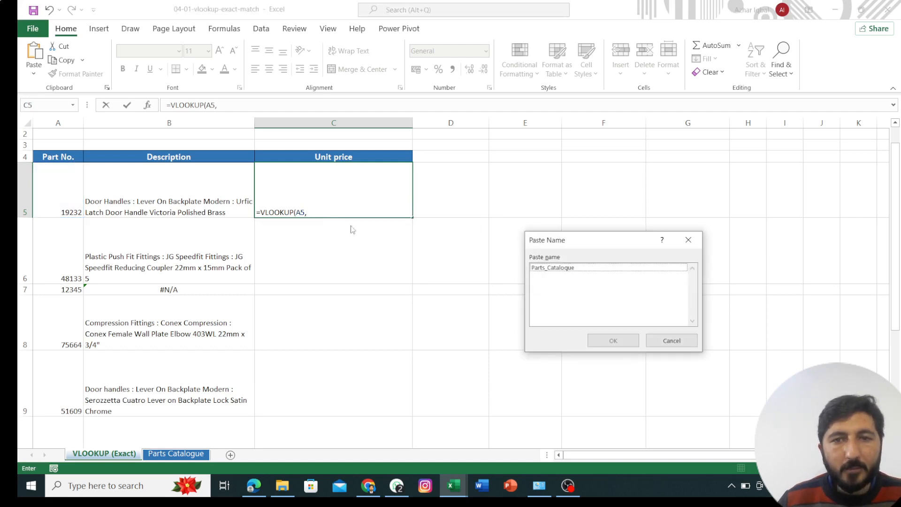
click(552, 267)
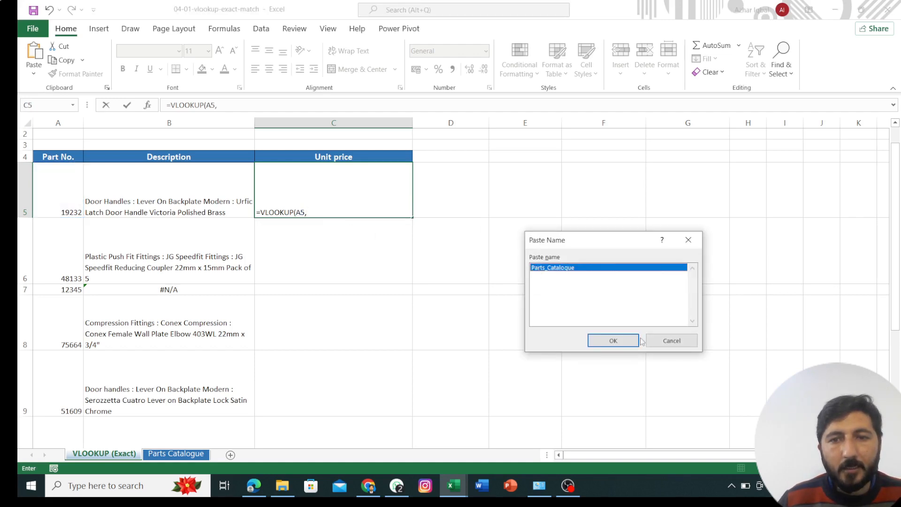
click(613, 340)
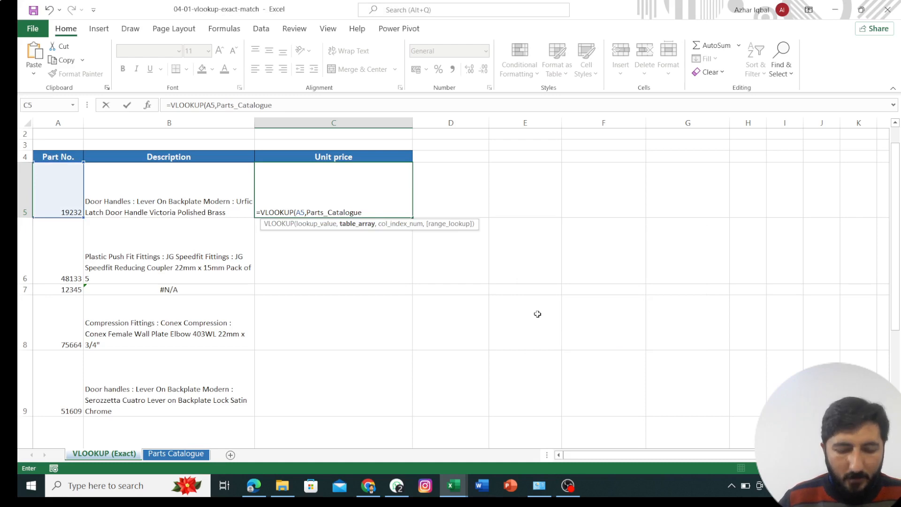
text(,3)
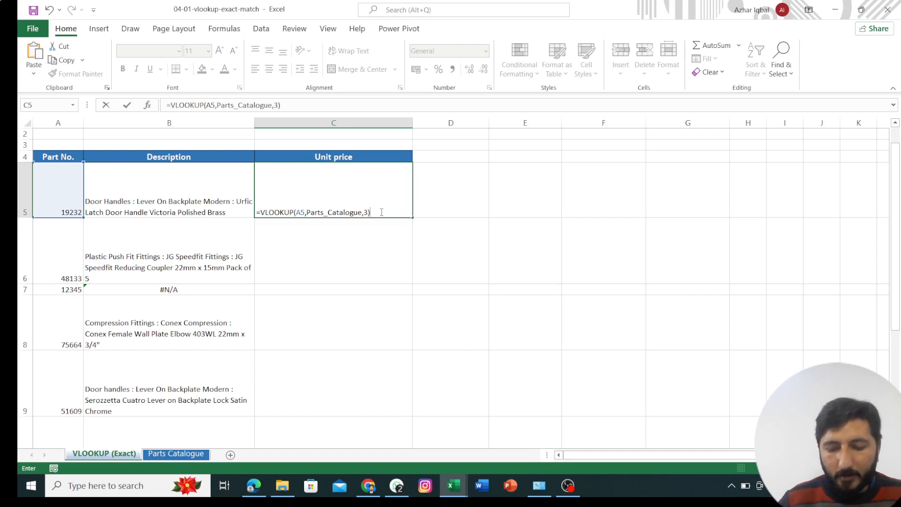
key(ctrl+Return)
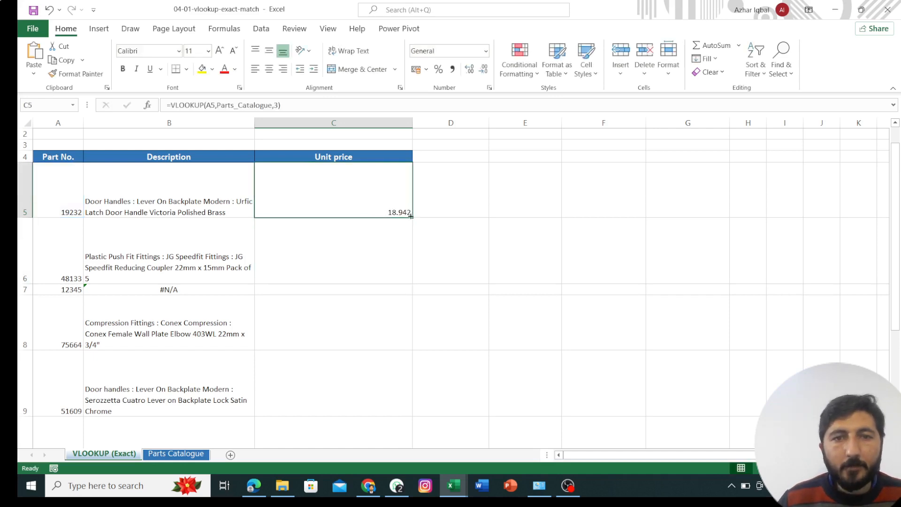
drag(413, 218, 395, 389)
scroll(408, 329, up, 2)
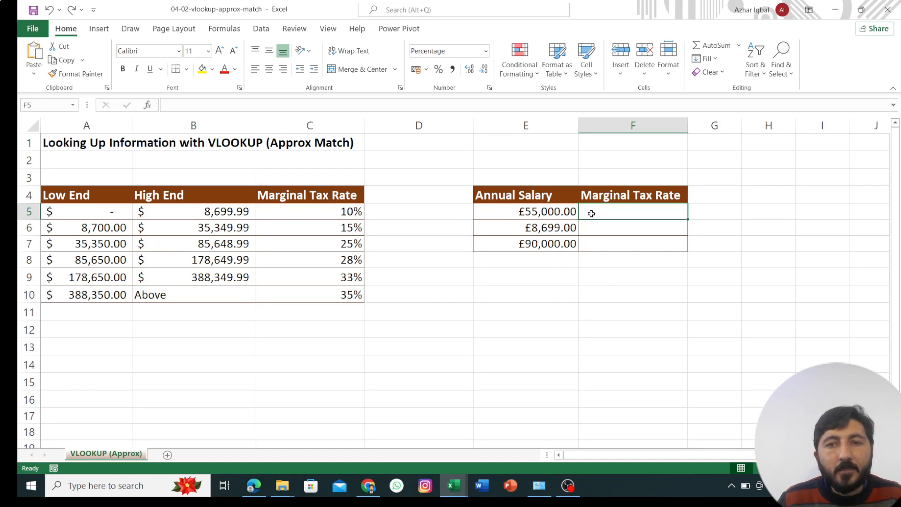
Start a VLOOKUP formula in F5 with E5 as the lookup value and A5:C10 as the table array
text(=)
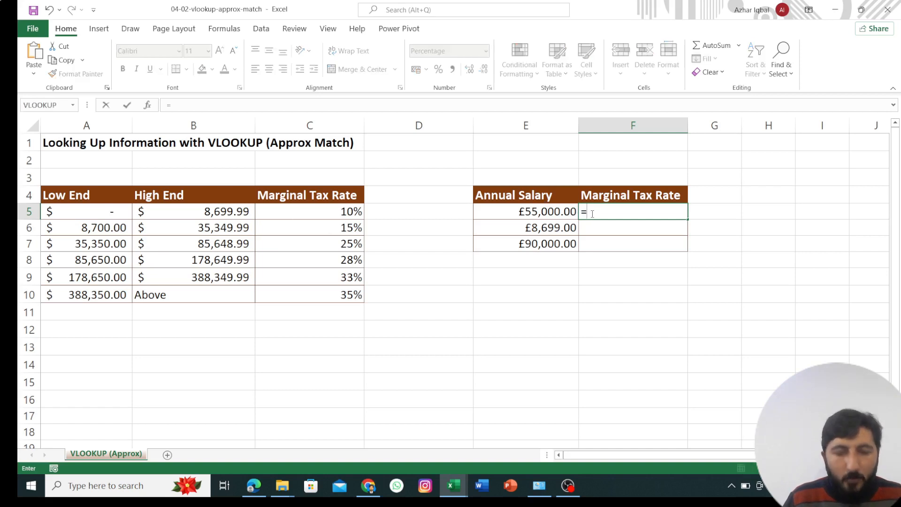
text(VLOO)
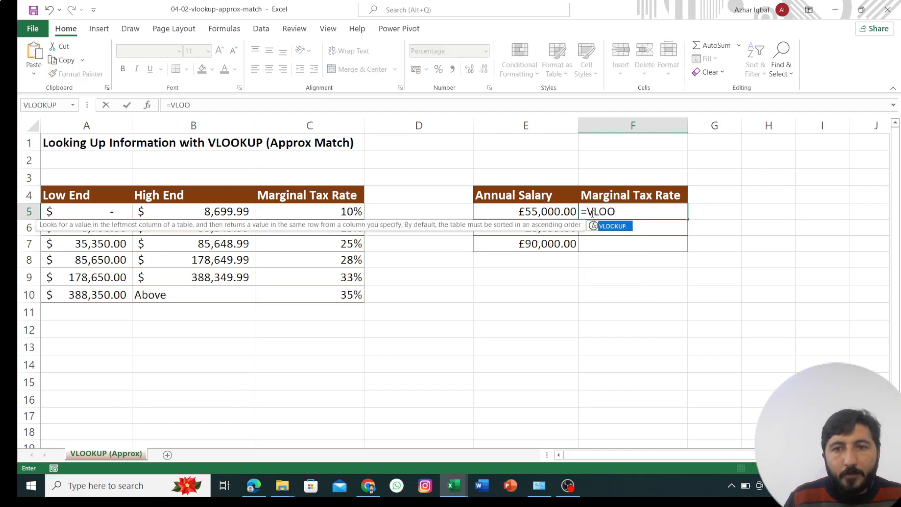
key(Tab)
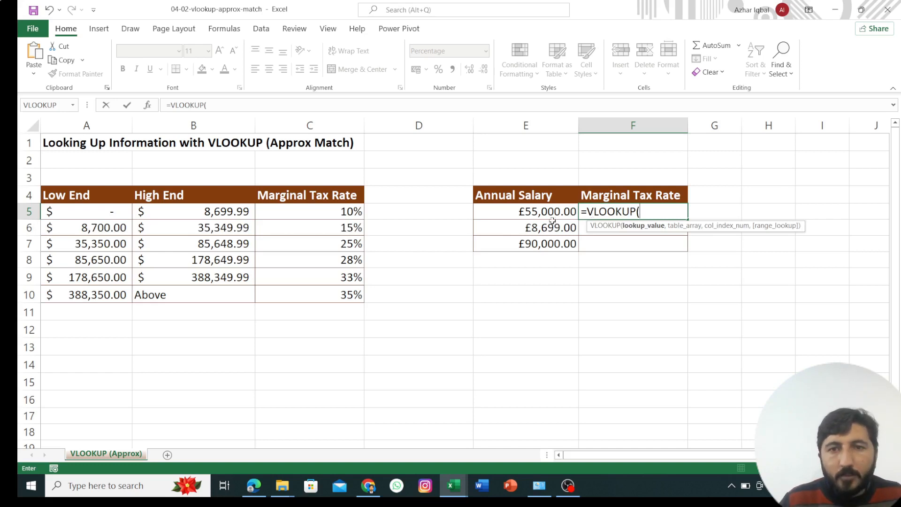
click(535, 211)
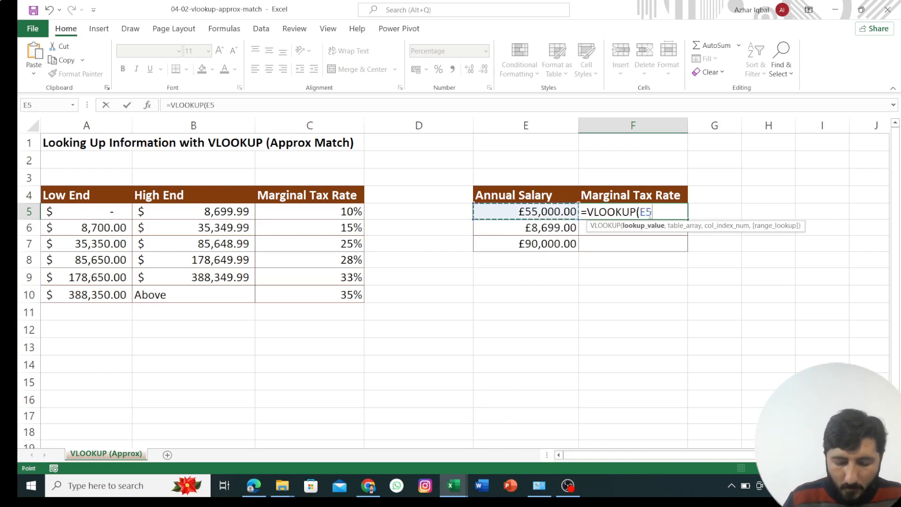
text(,)
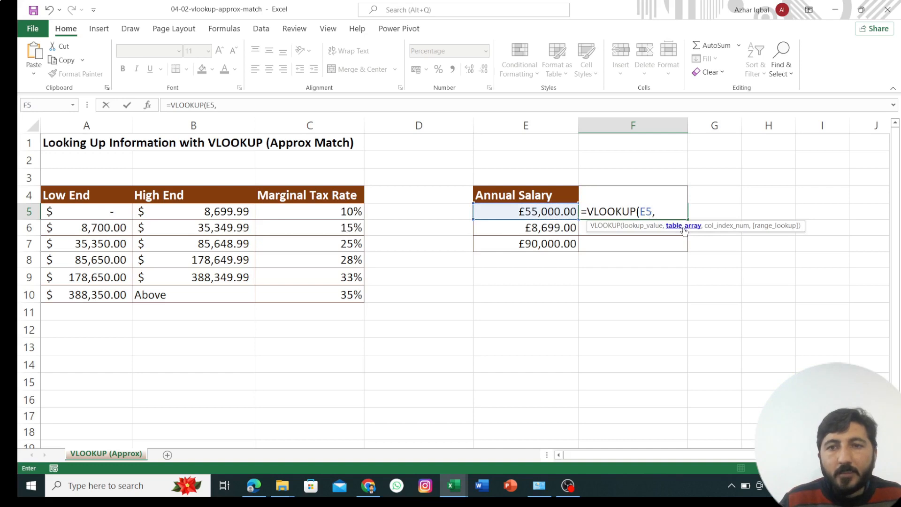
click(82, 212)
drag(82, 212, 320, 290)
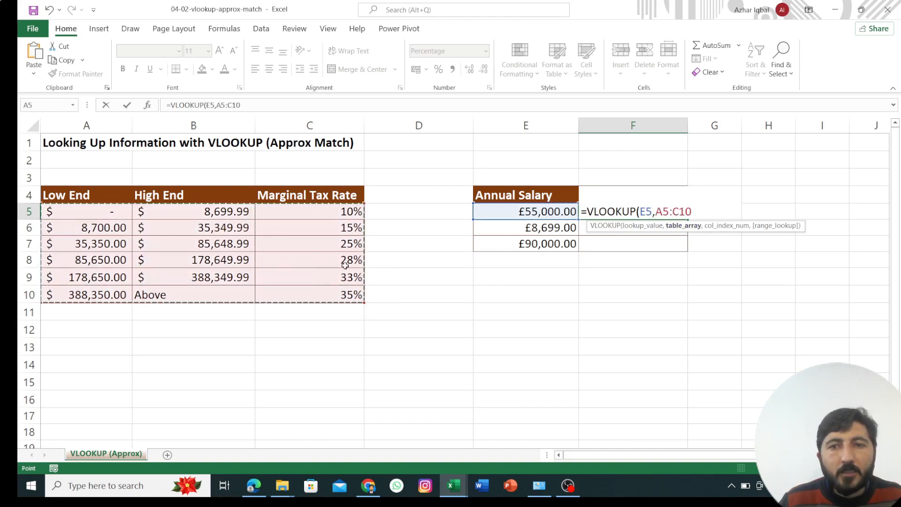
Complete the F5 formula with column index 3 and TRUE for an approximate match
text(,)
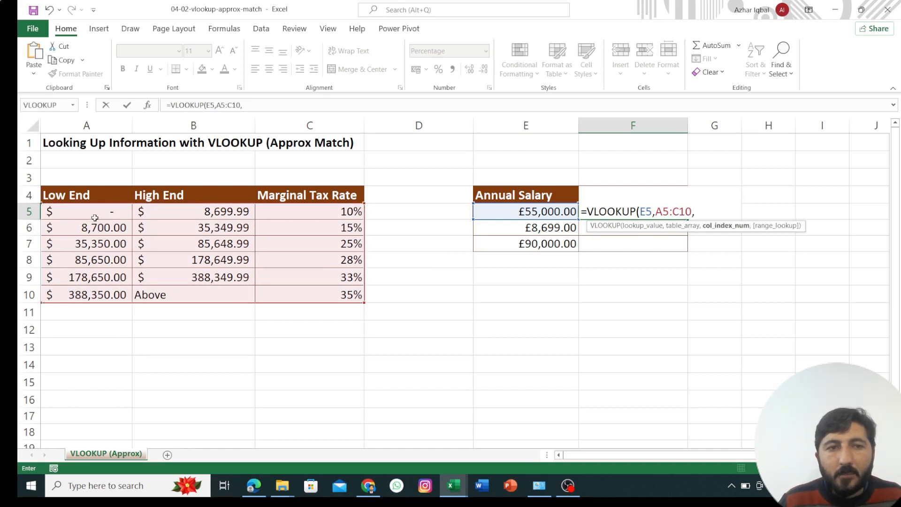
text(3)
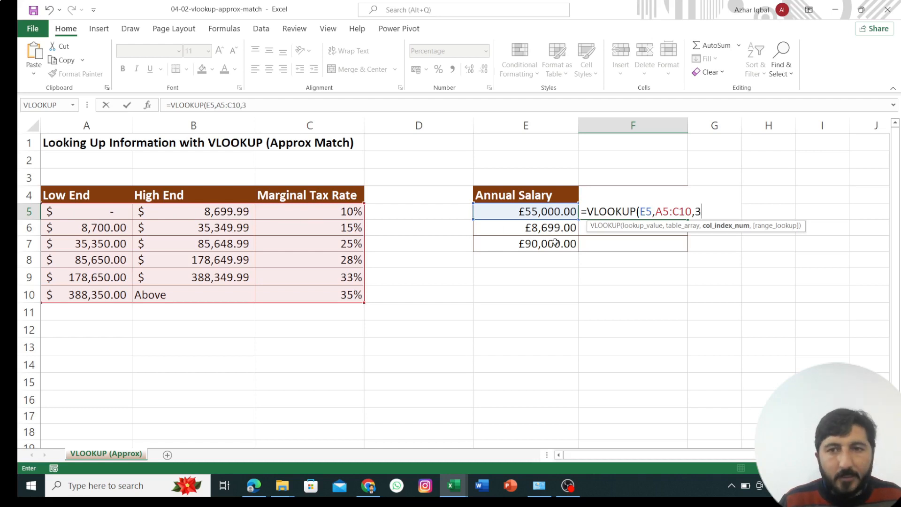
text(,TR)
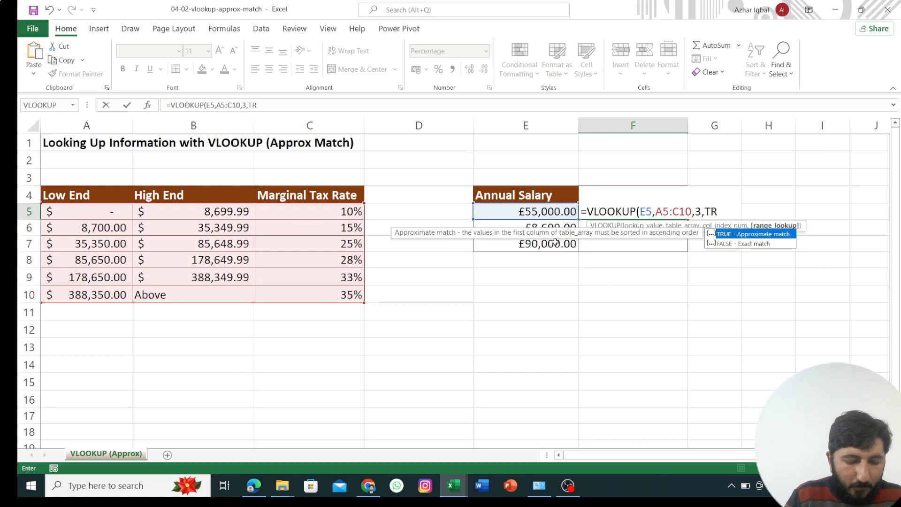
text(UE)
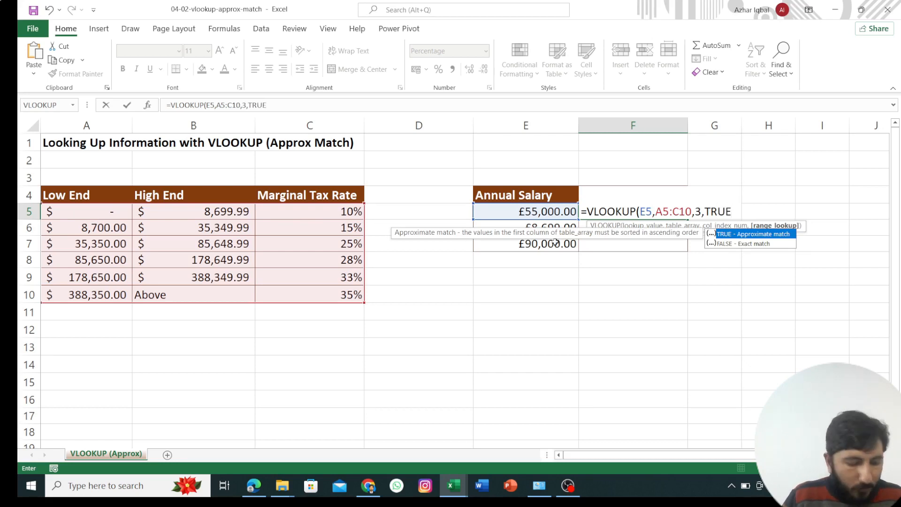
text())
key(Return)
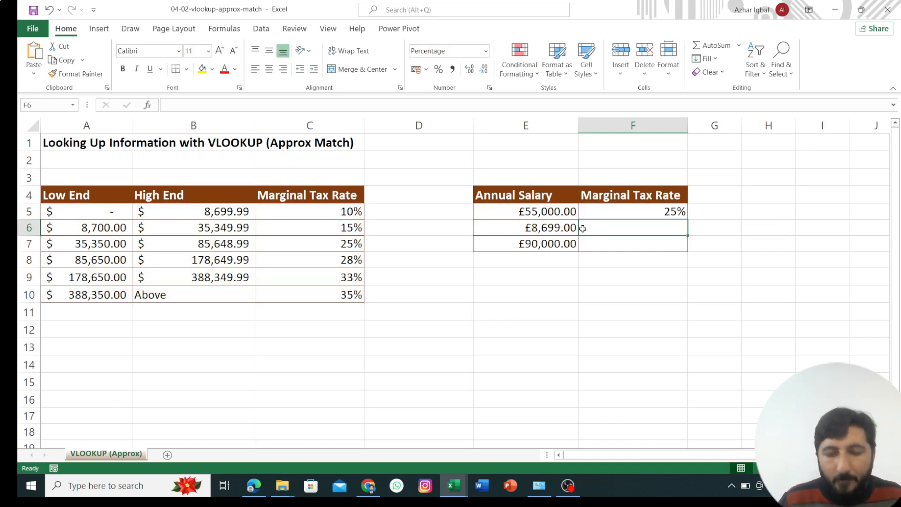
Start a VLOOKUP formula in F6 that looks up E6 in the tax table A5:C10
text(=VLOOKUP()
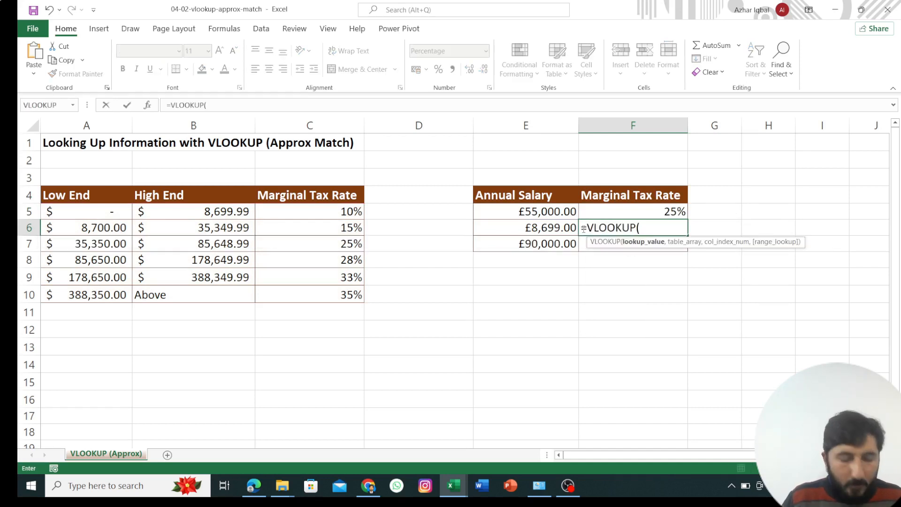
click(516, 227)
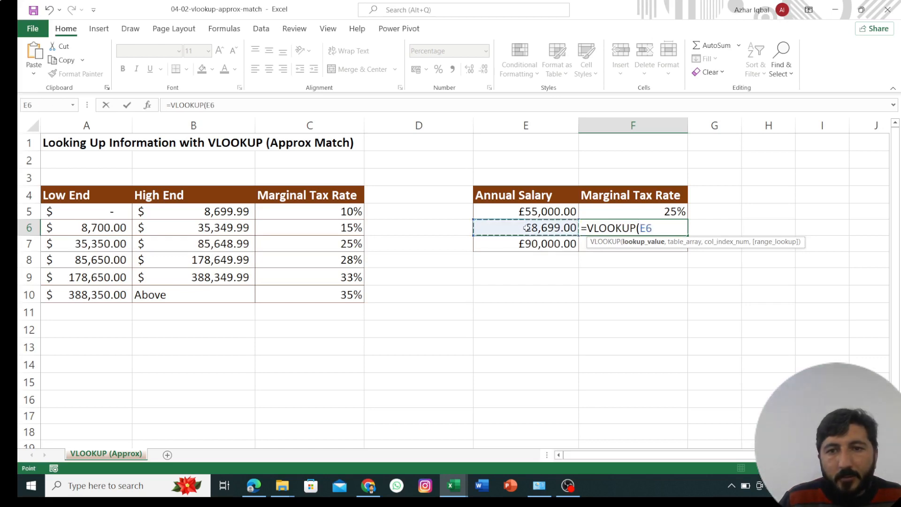
text(,)
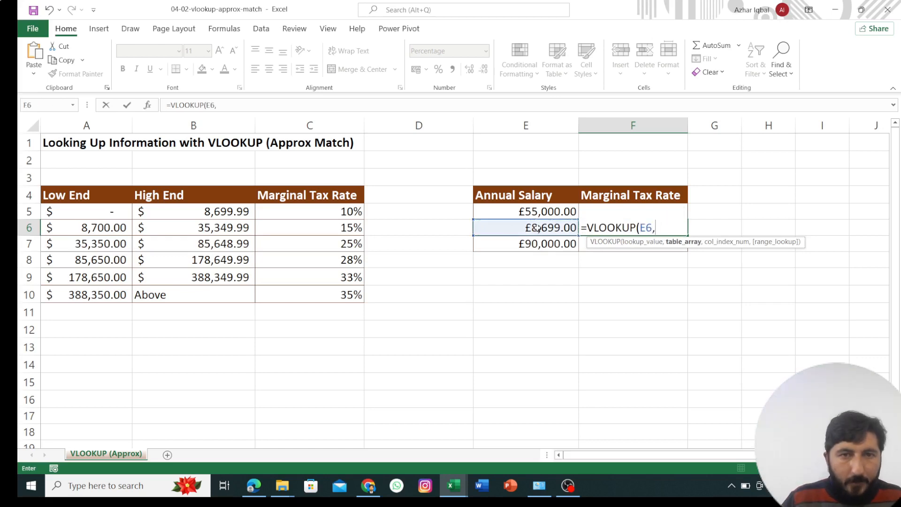
click(59, 211)
drag(134, 211, 308, 293)
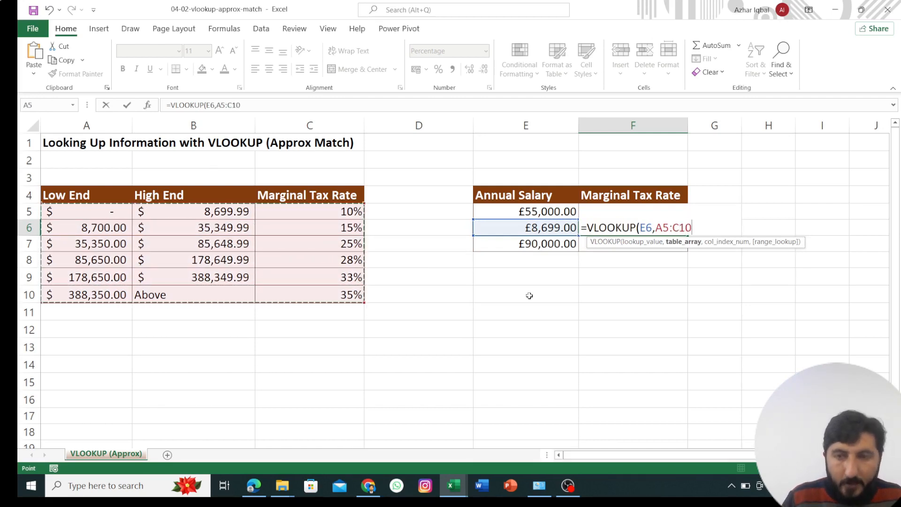
Finish the F6 formula with column index 3 and range lookup TRUE
text(,)
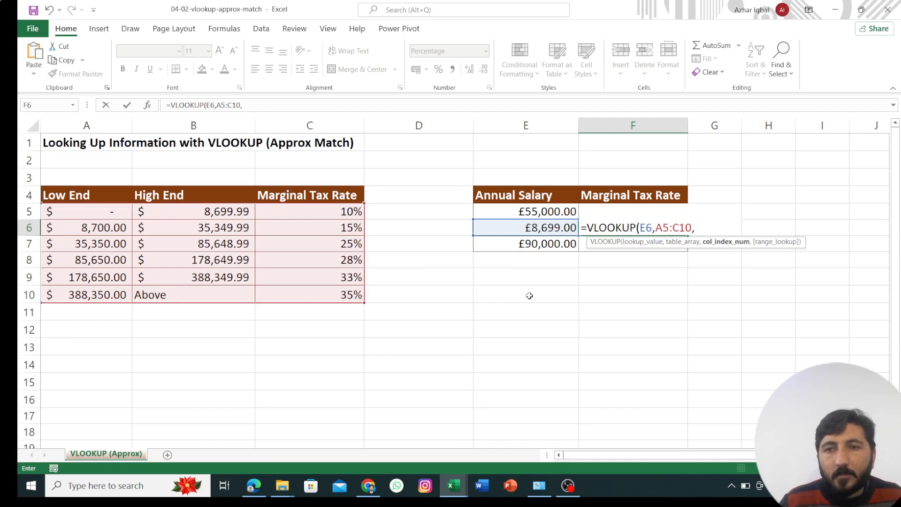
text(3)
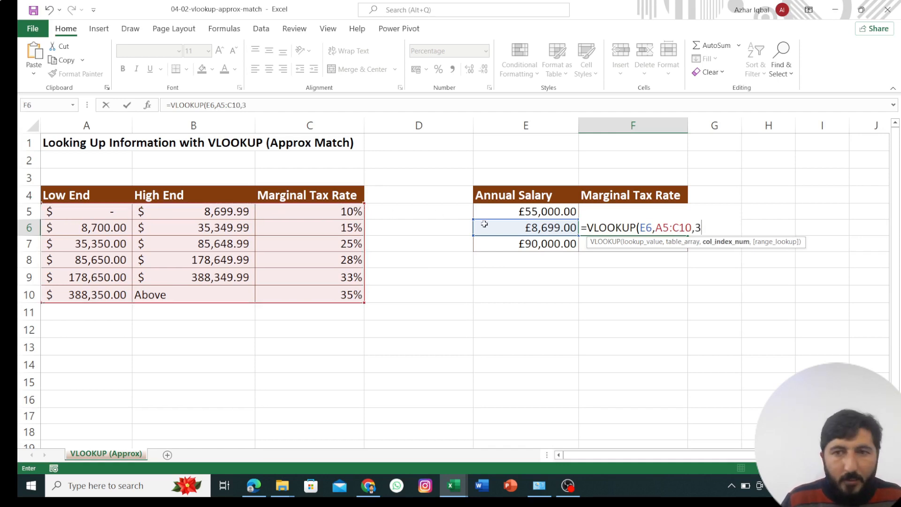
text(,TR)
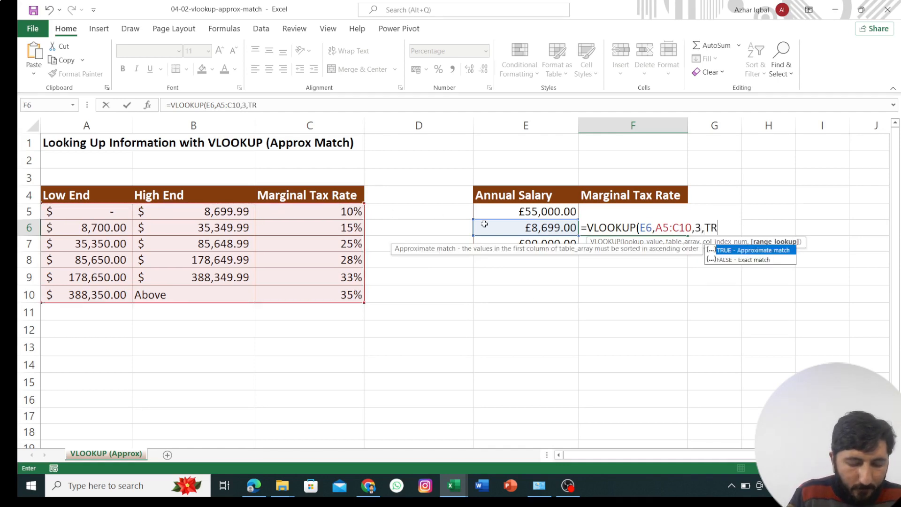
text(UE)
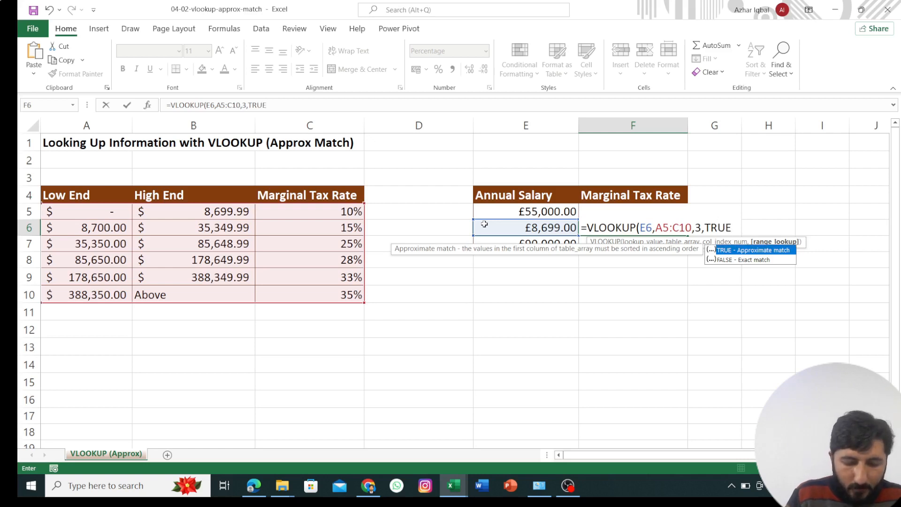
text())
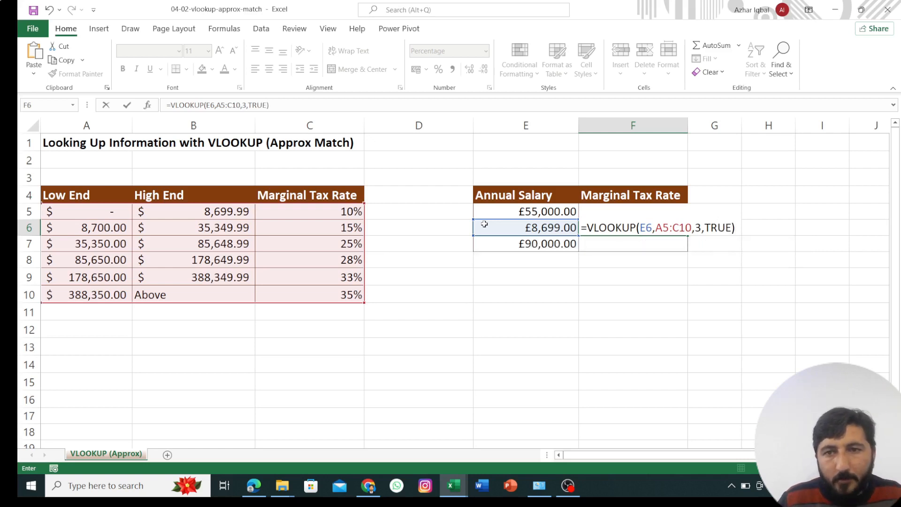
key(Return)
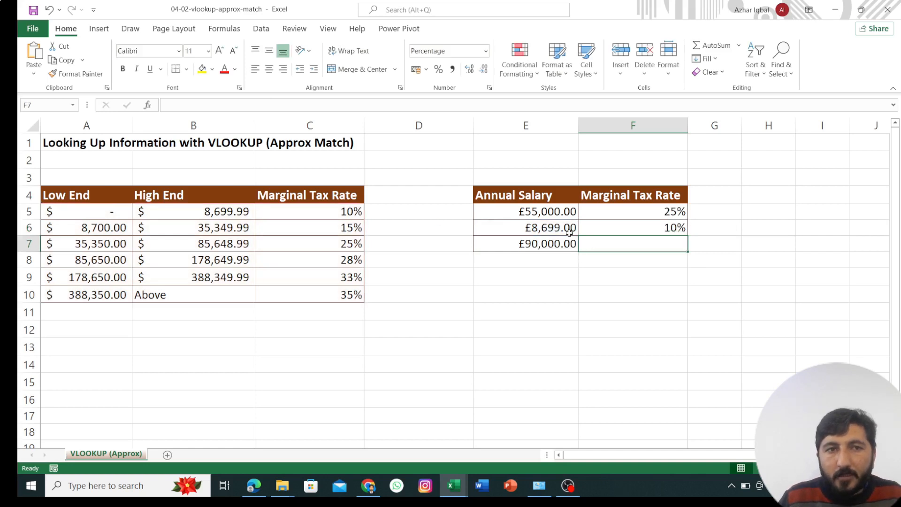
Use Insert Function to find VLOOKUP for cell F7 and set its Lookup_value to E7
click(148, 106)
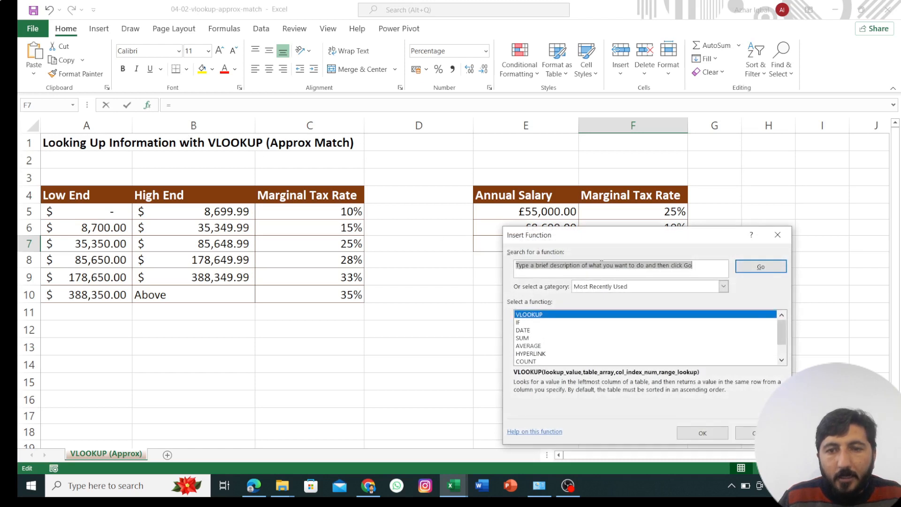
click(601, 264)
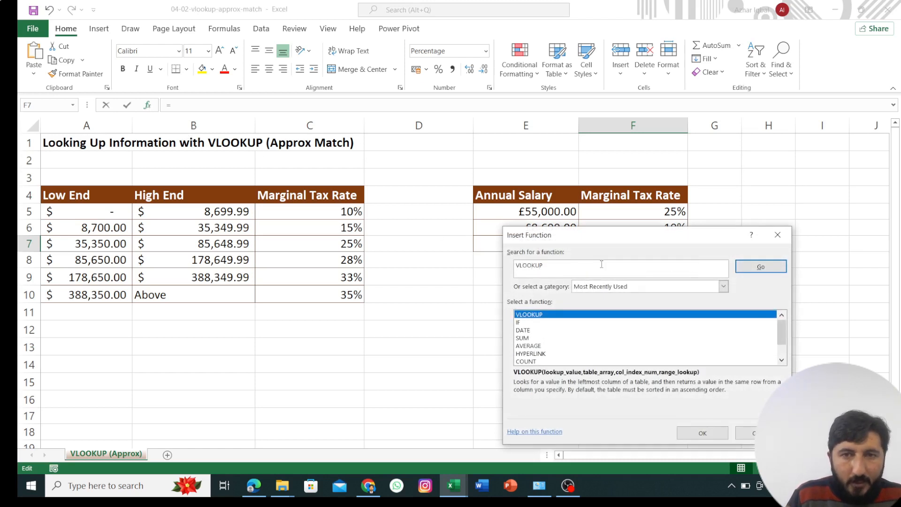
key(Return)
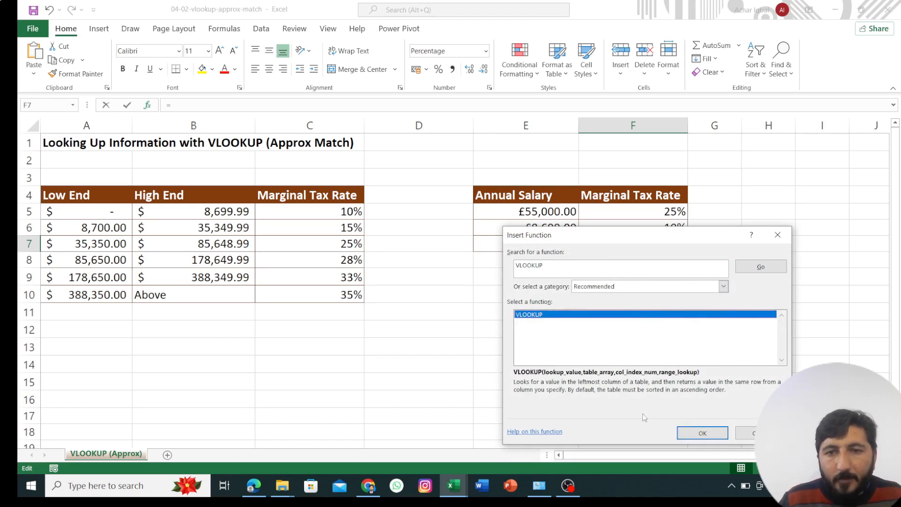
click(704, 432)
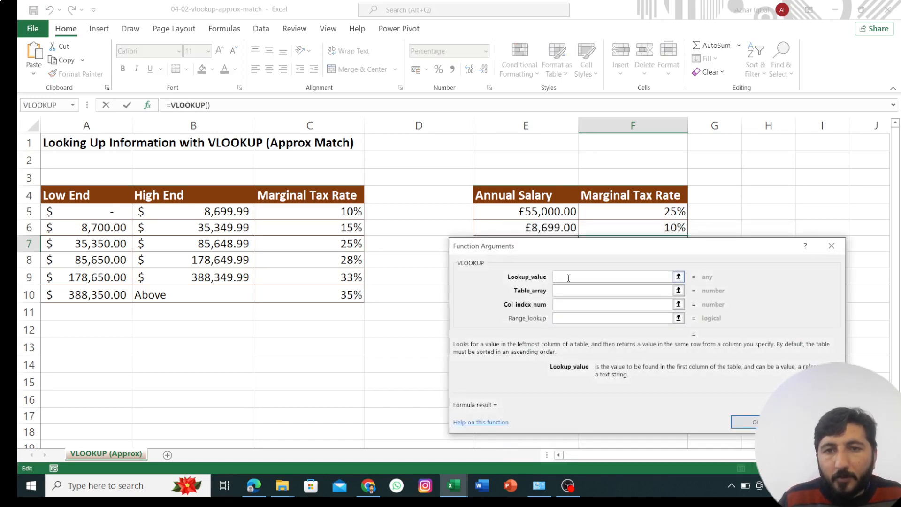
mouse_move(591, 253)
mouse_down()
mouse_move(610, 388)
mouse_move(593, 269)
mouse_up()
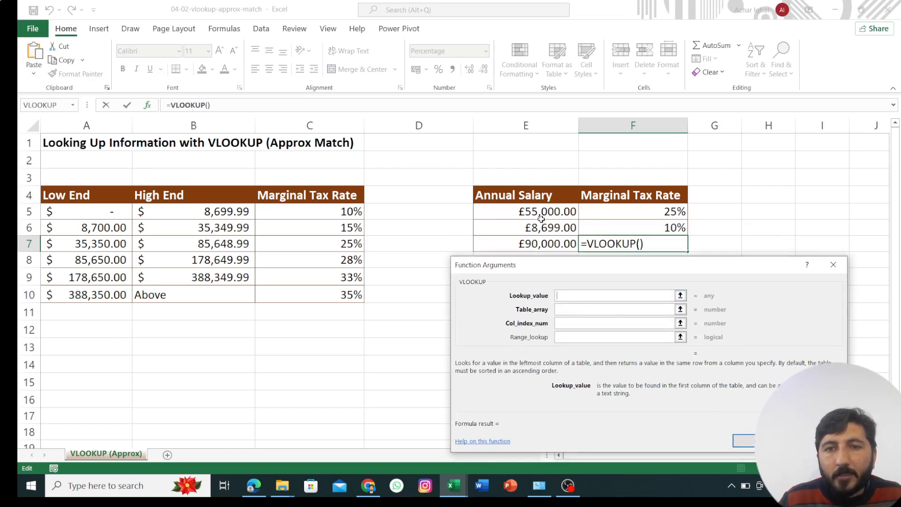
click(543, 245)
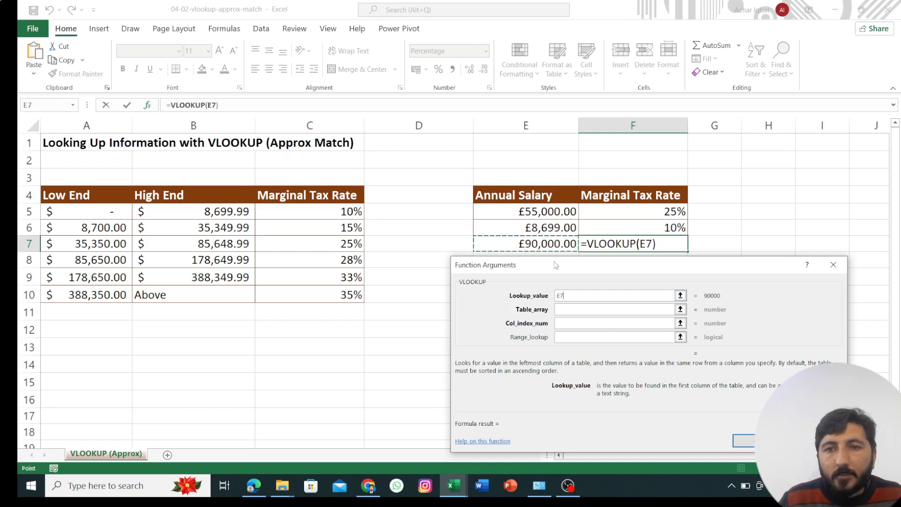
Set Table_array to A5:C10, Col_index_num to 3 and Range_lookup to TRUE, and insert the function in F7
click(568, 311)
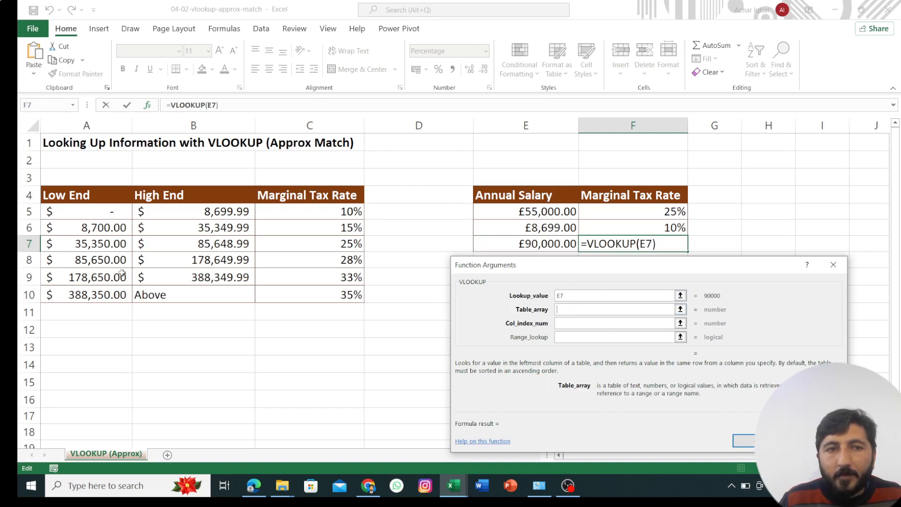
click(82, 214)
drag(82, 214, 288, 289)
click(558, 323)
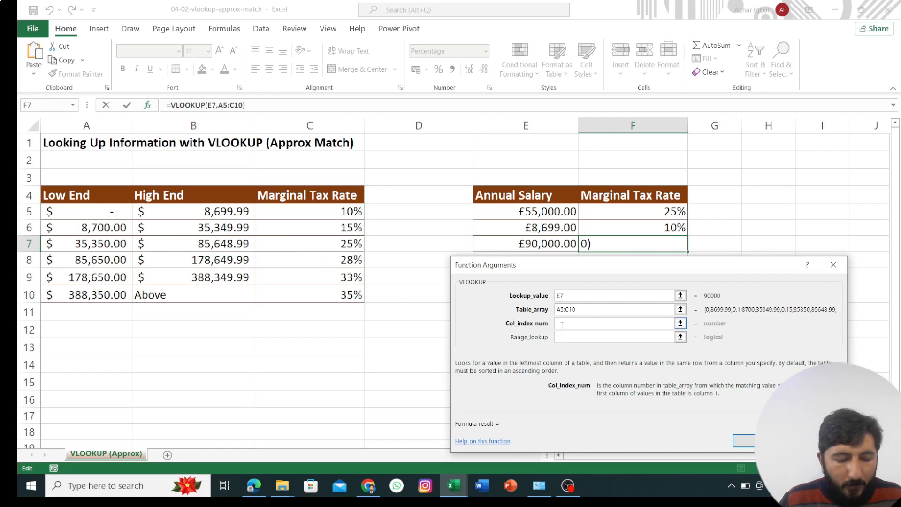
text(3)
click(564, 338)
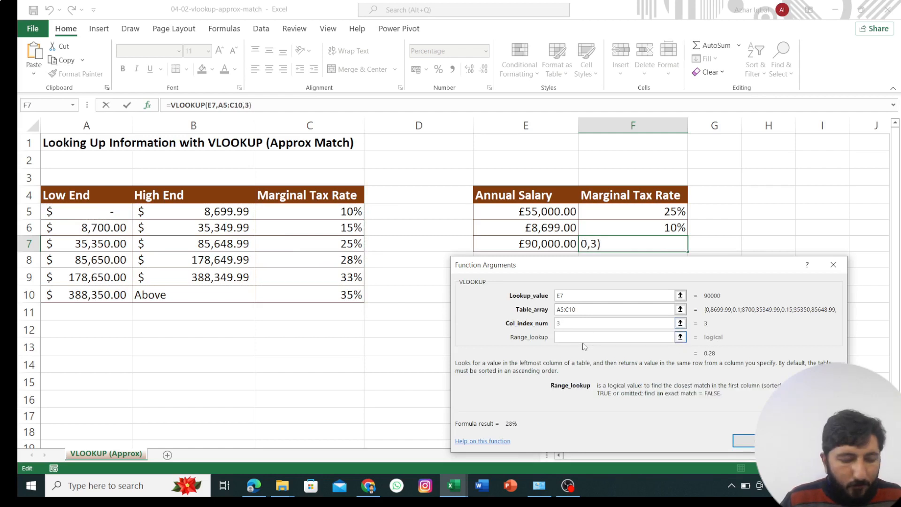
text(TRUE)
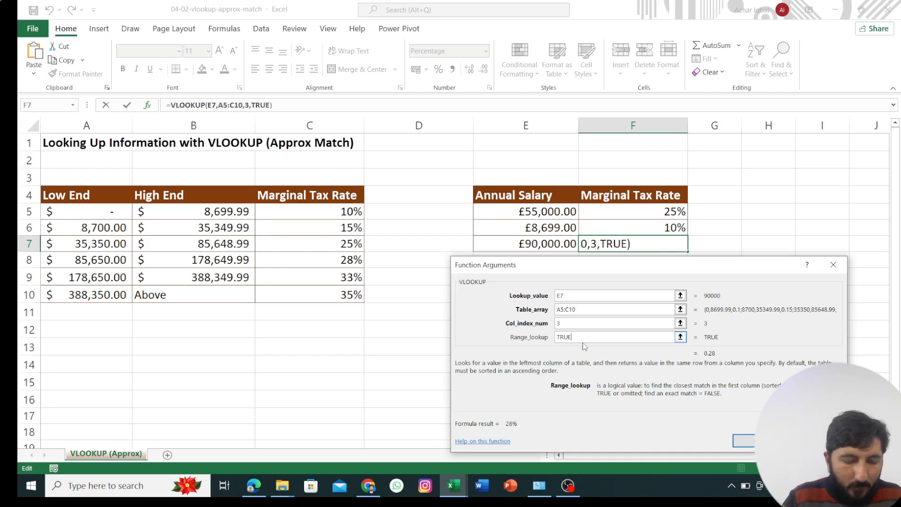
click(750, 442)
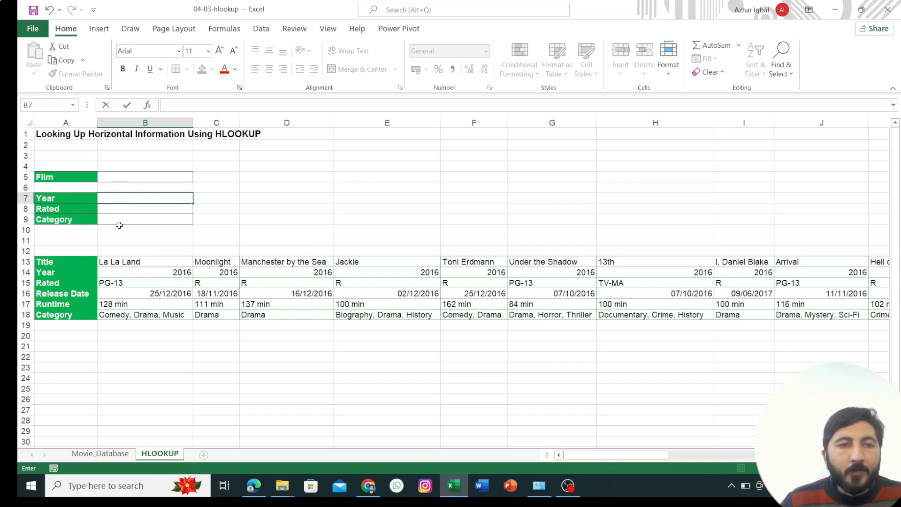
Name the whole film table, from the Title row to the Category row, Film_Data
click(119, 273)
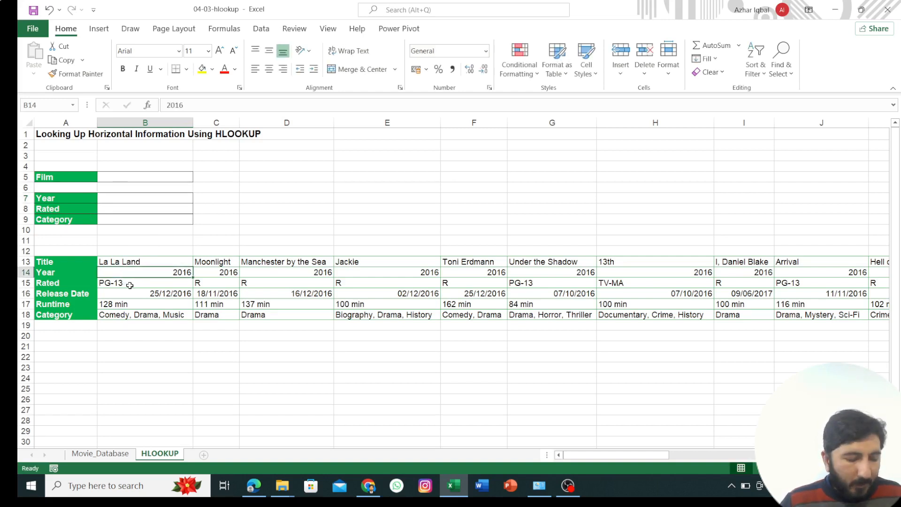
key(ctrl+a)
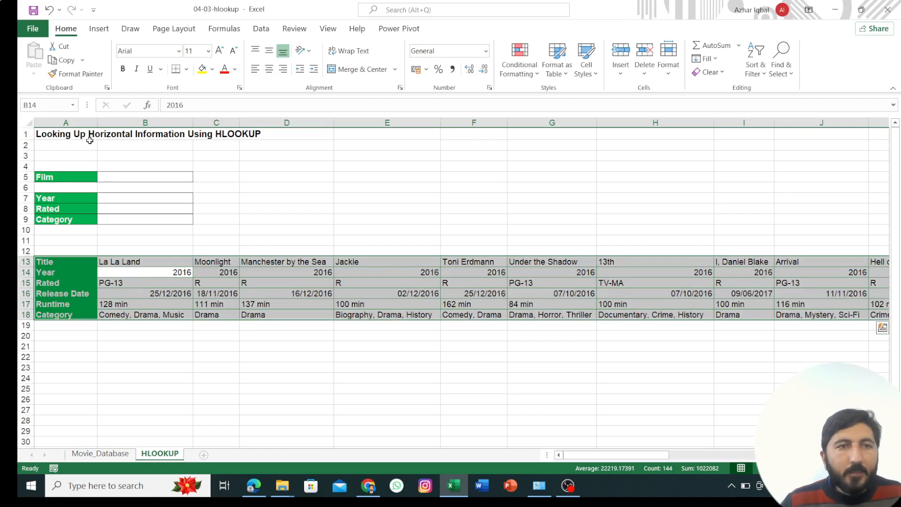
click(65, 104)
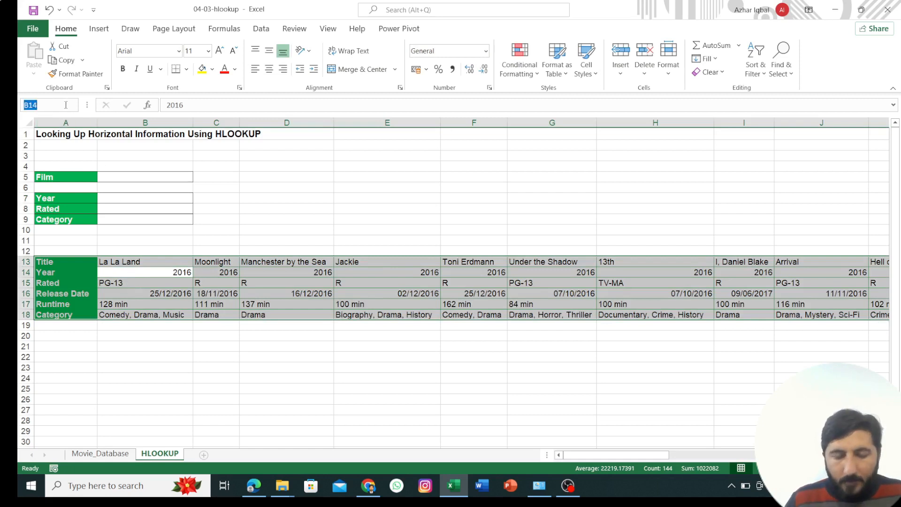
key(BackSpace)
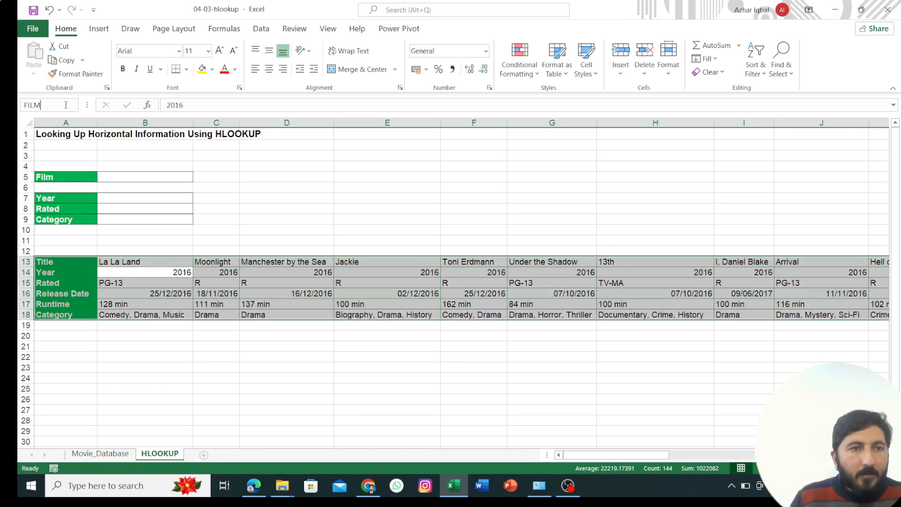
text(FILM)
key(BackSpace)
key(BackSpace)
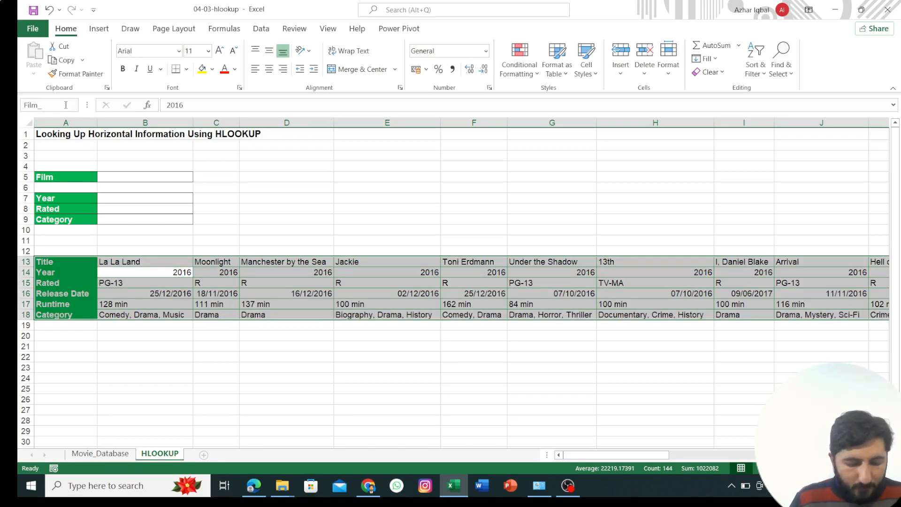
text(lm_Data)
key(Return)
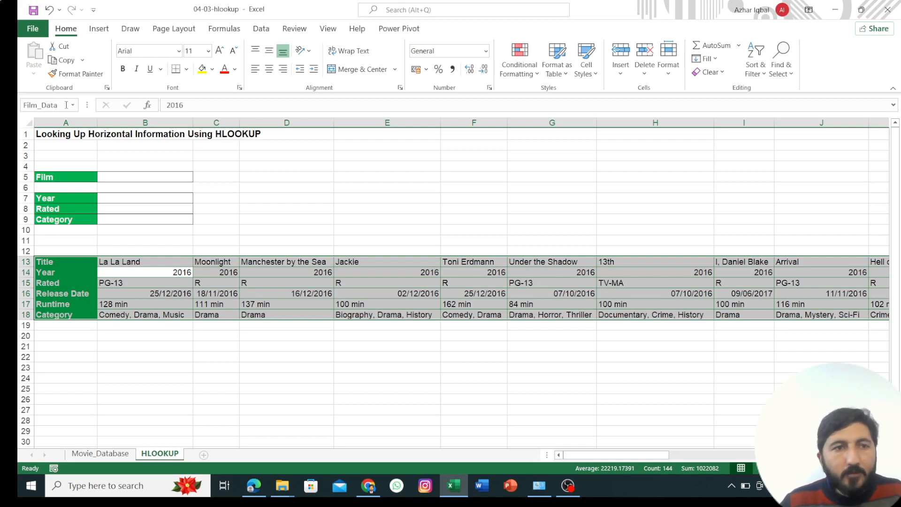
Start an HLOOKUP formula in B7 that looks up B5 in the named range Film_Data
click(111, 199)
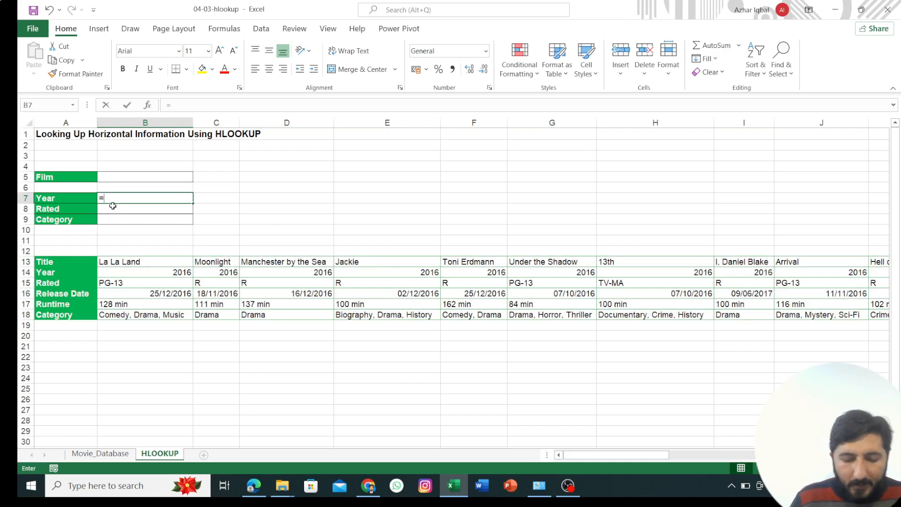
text(=HLO)
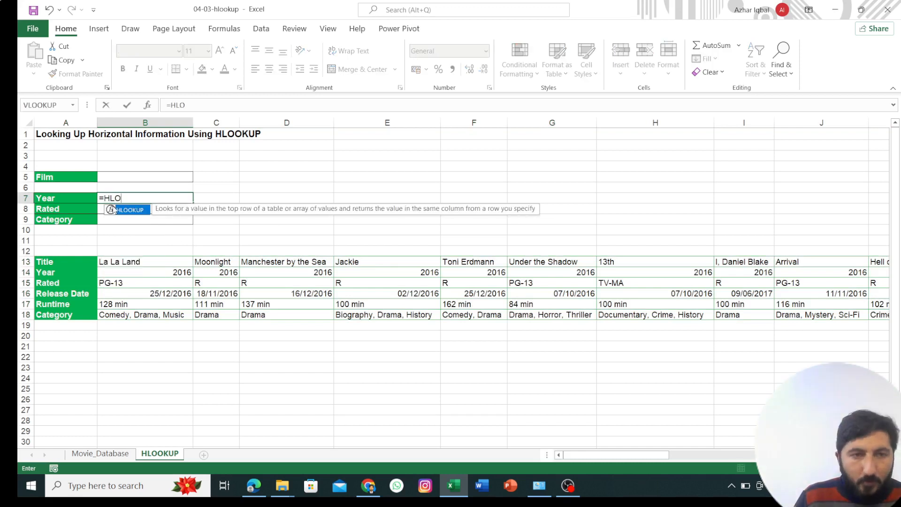
double_click(113, 210)
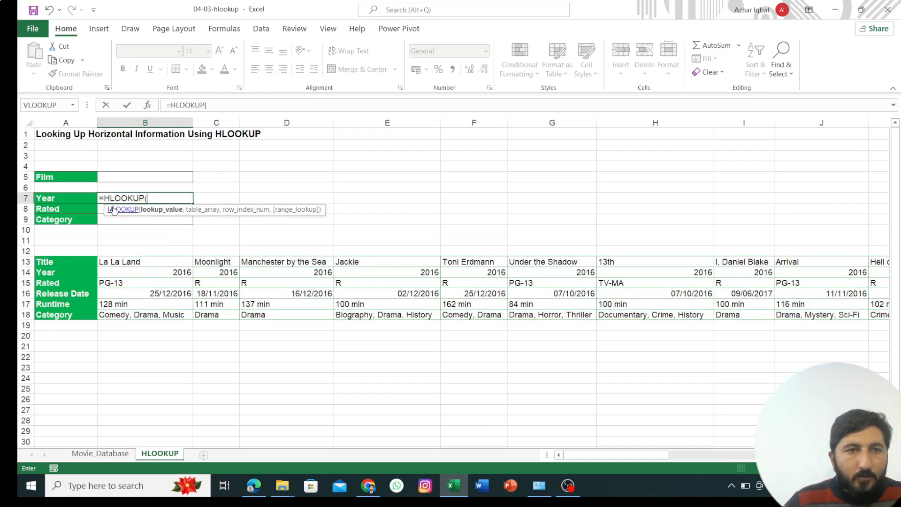
click(145, 177)
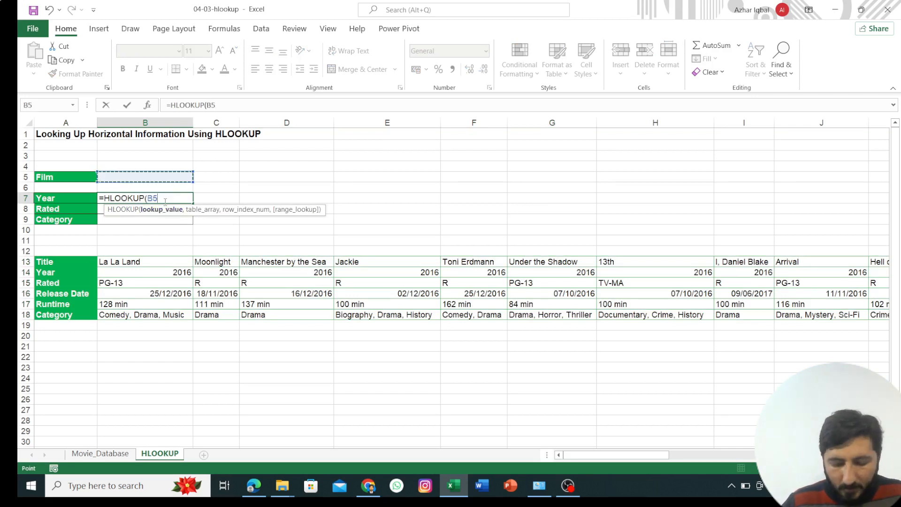
text(,)
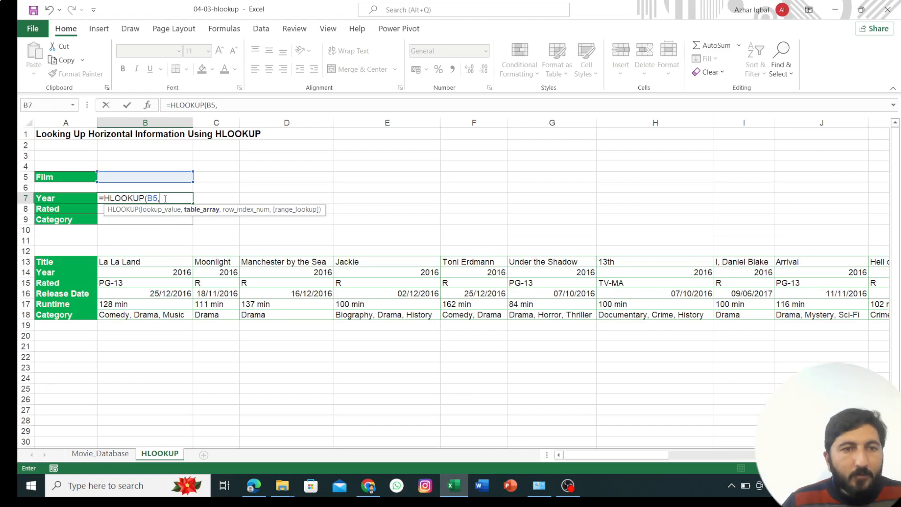
key(F3)
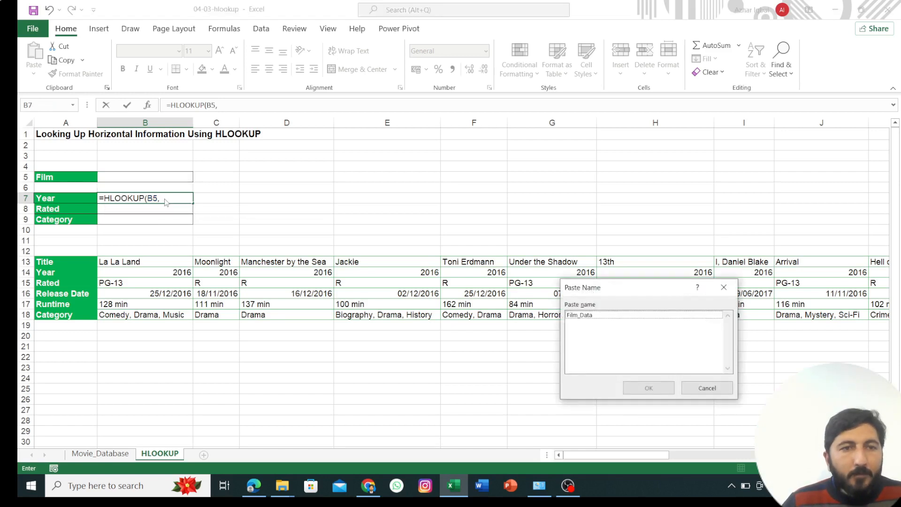
click(580, 315)
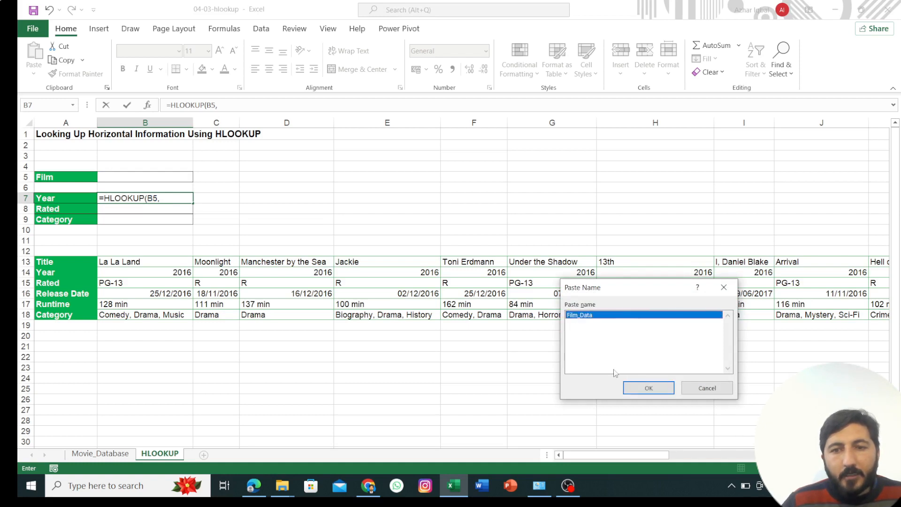
click(647, 388)
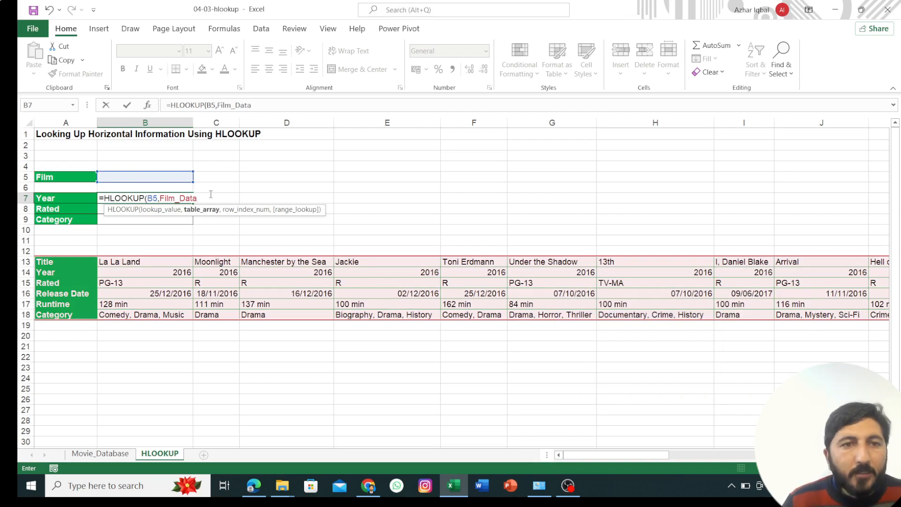
Finish the B7 formula with row index 2 and range lookup FALSE
text(,2)
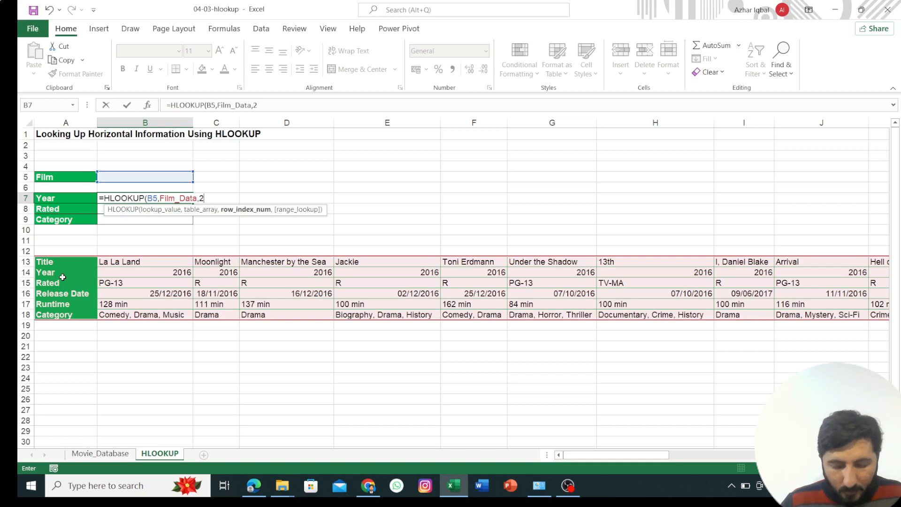
text(,)
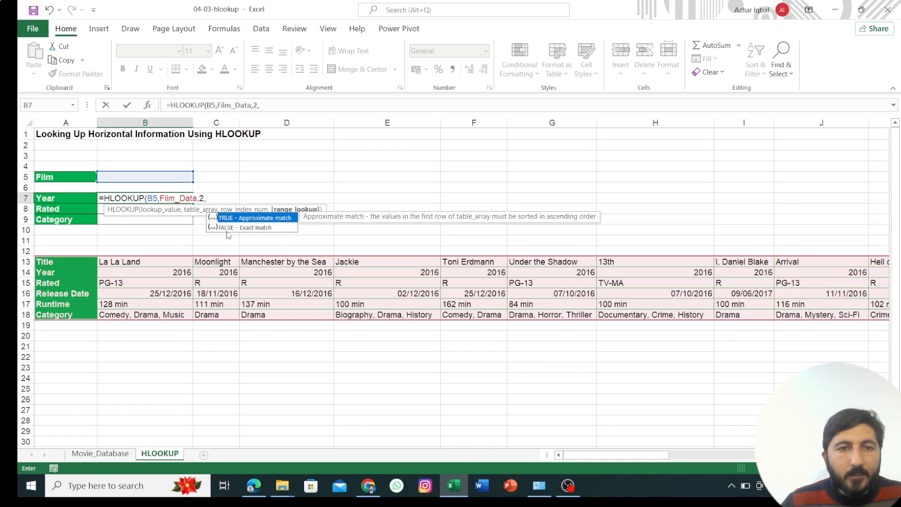
text(FALSE)
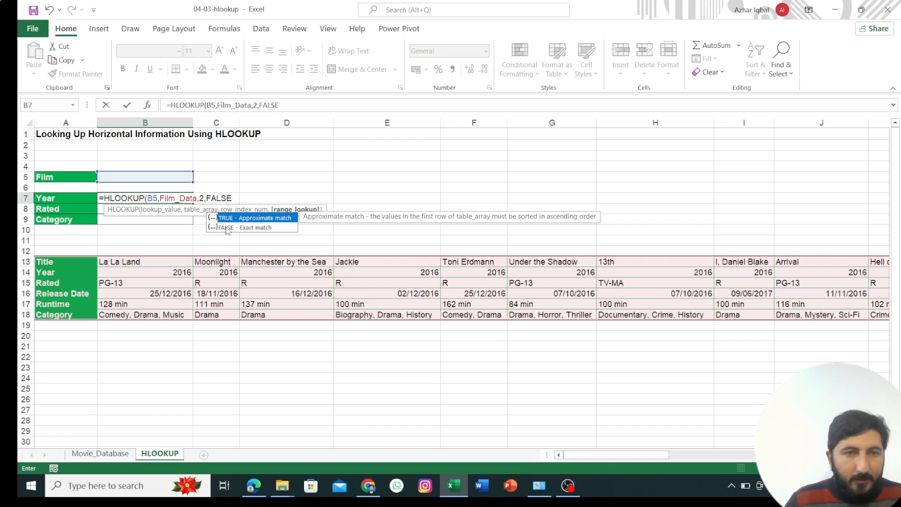
text())
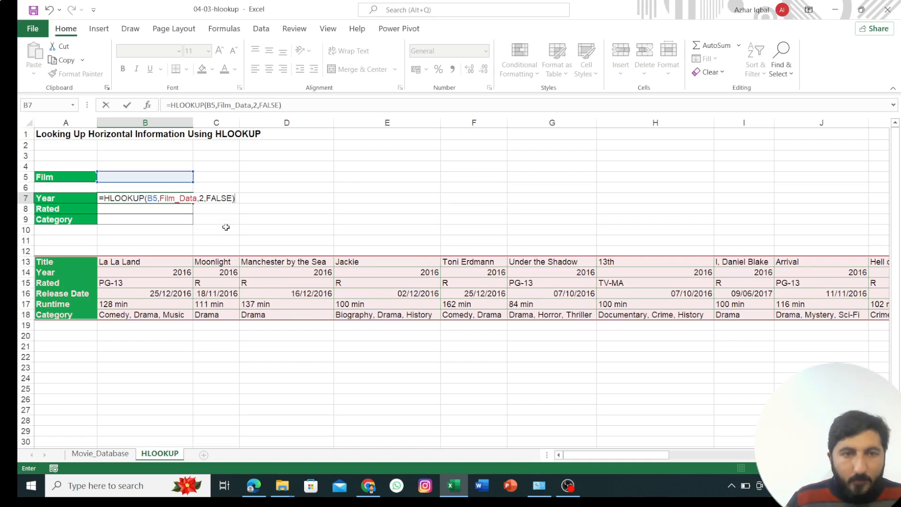
key(Return)
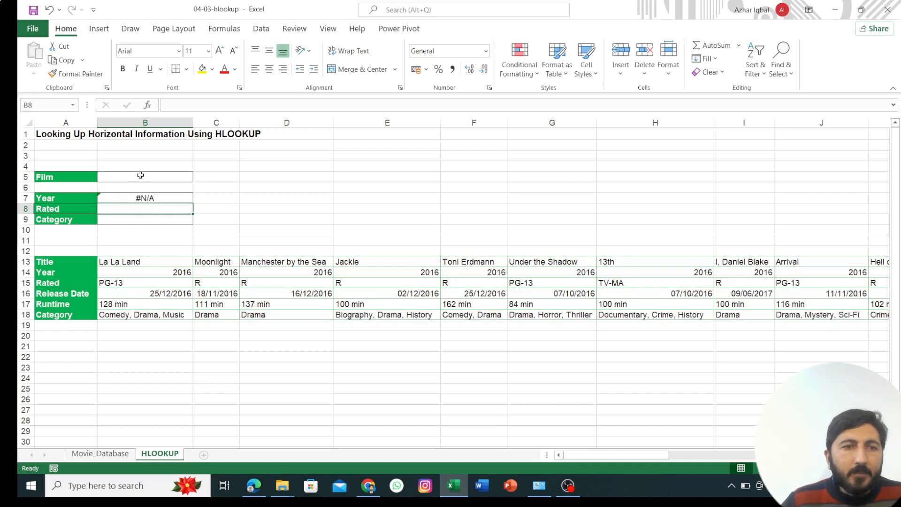
Start an HLOOKUP formula in B8 with lookup value B5 and table array Film_Data
double_click(162, 211)
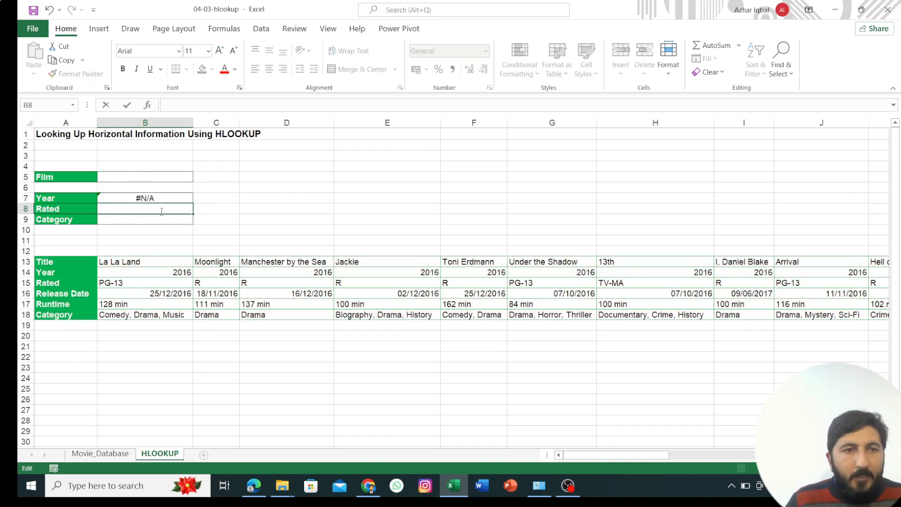
text(=)
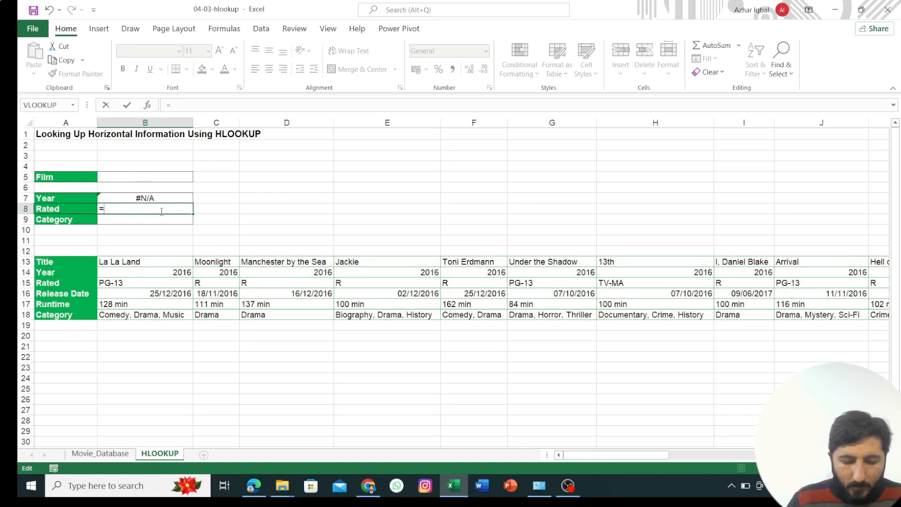
text(=HL)
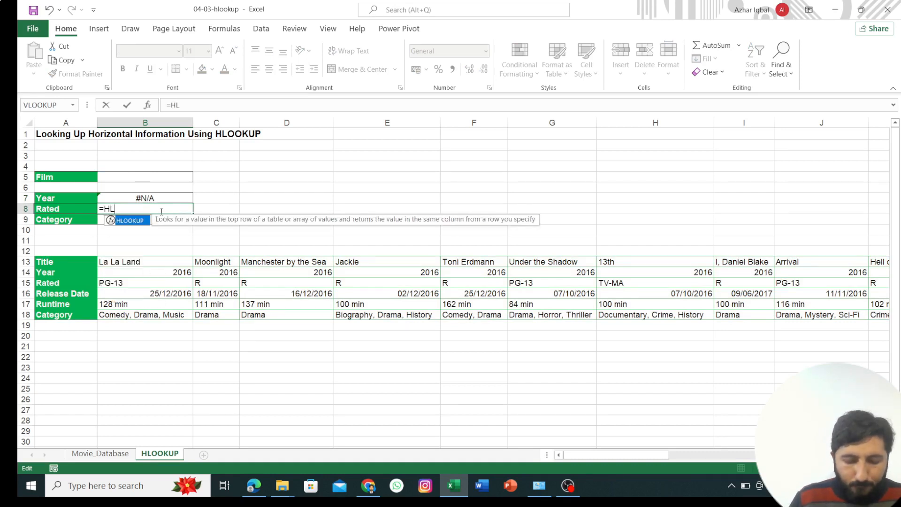
key(Tab)
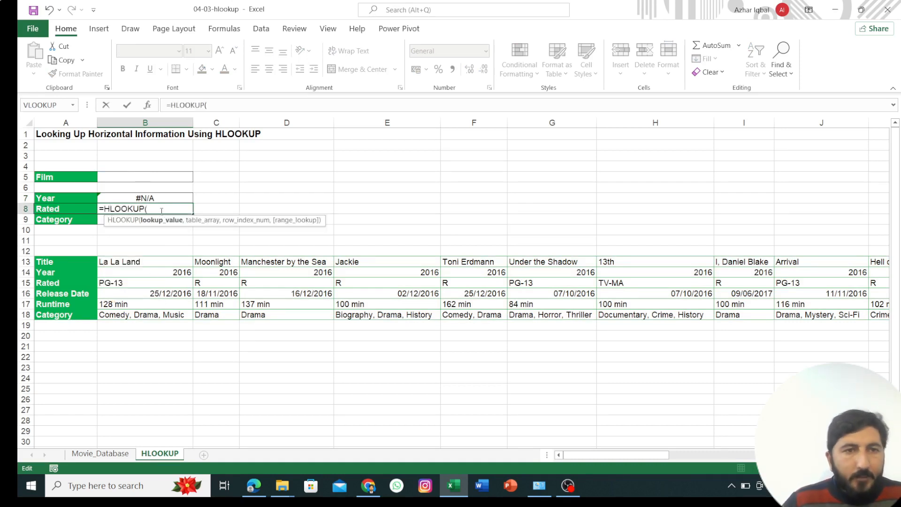
click(137, 174)
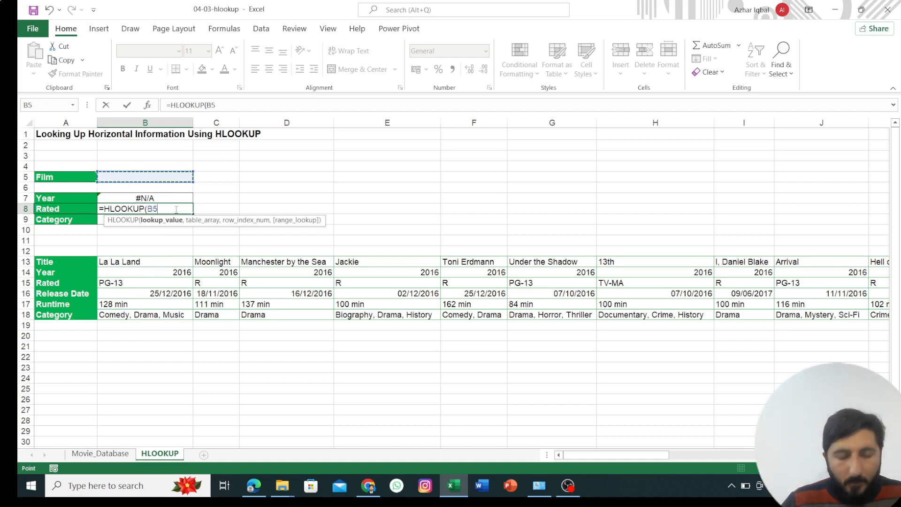
text(,)
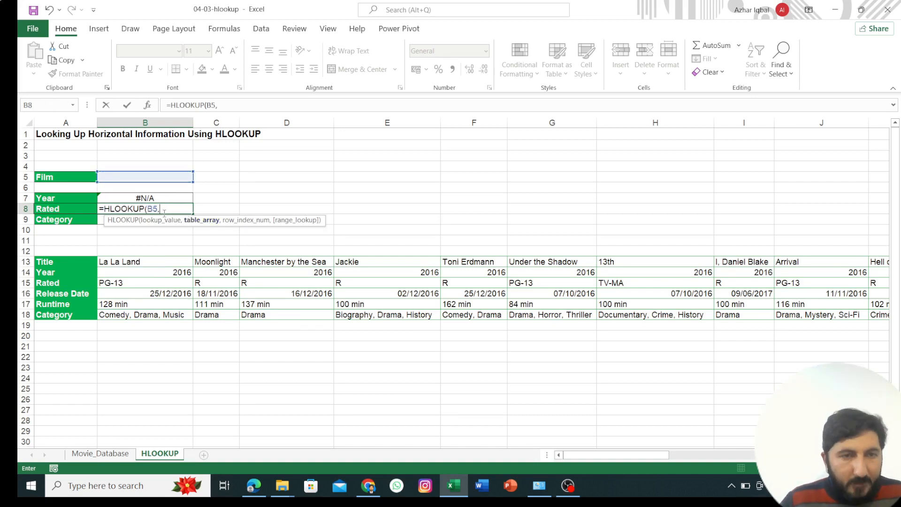
key(F3)
click(575, 315)
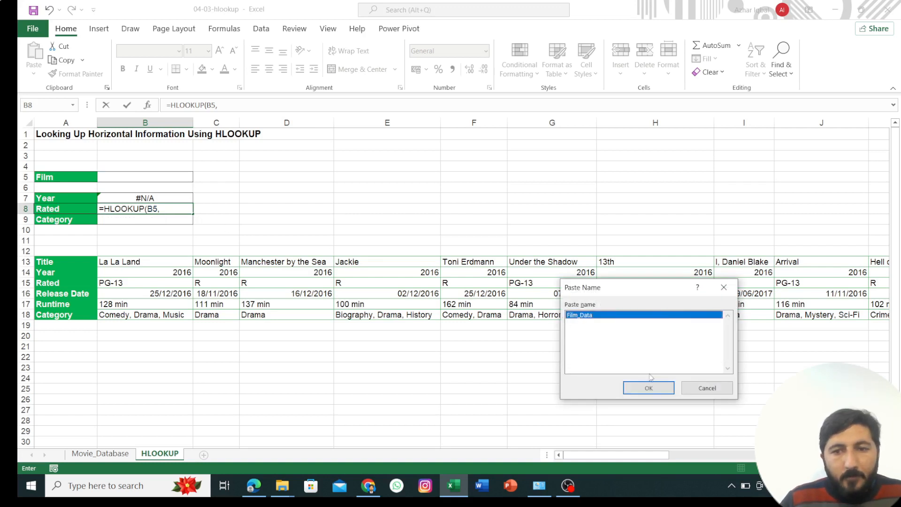
click(649, 388)
Complete the B8 formula with row index 3 and range lookup FALSE
text(,)
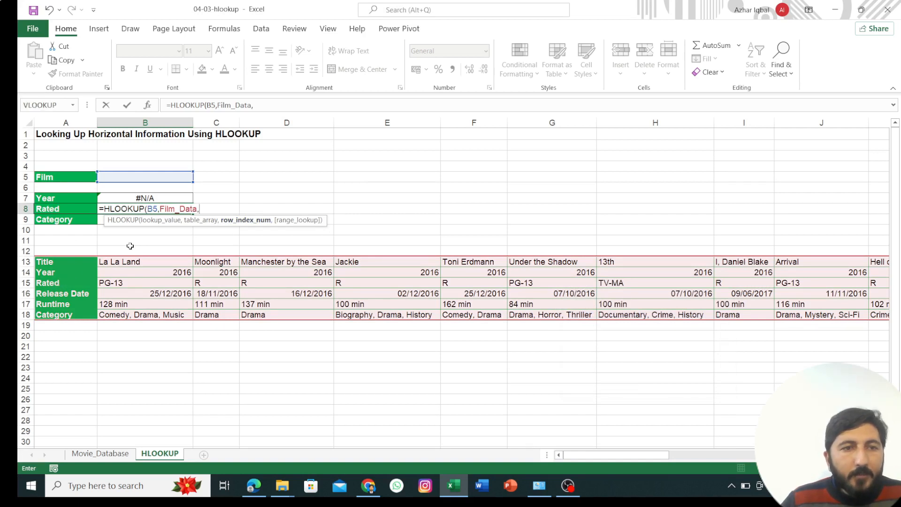
text(3,)
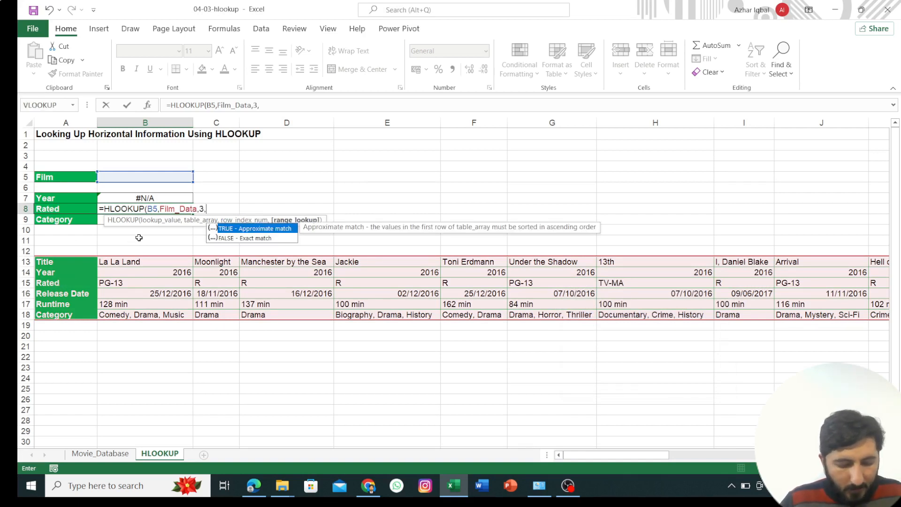
text(F)
text(ALS)
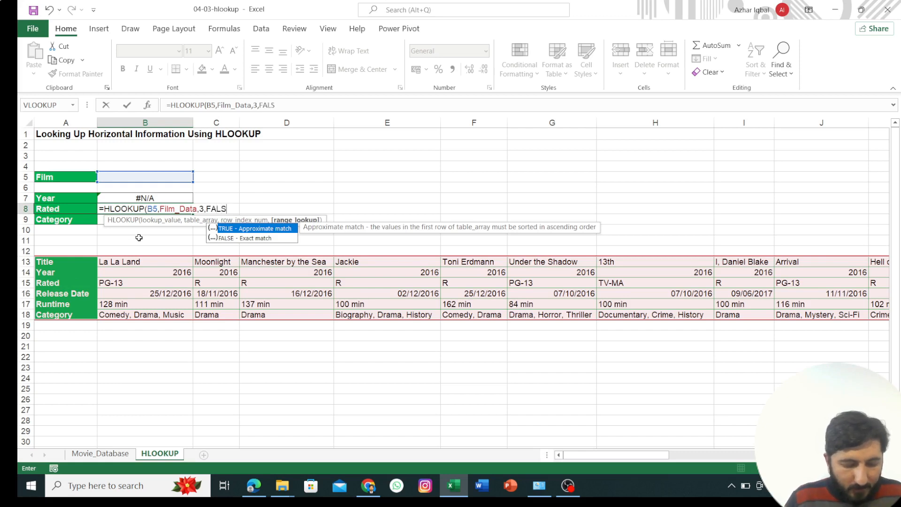
text(E))
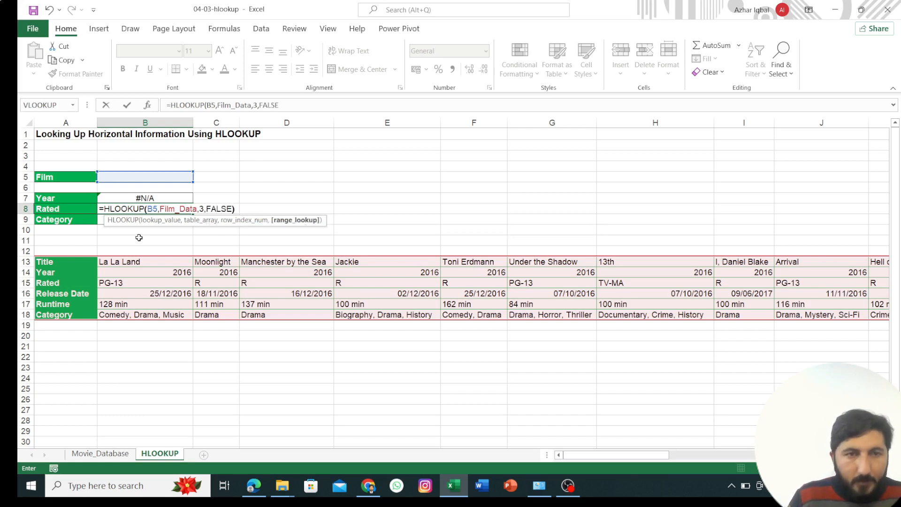
key(Return)
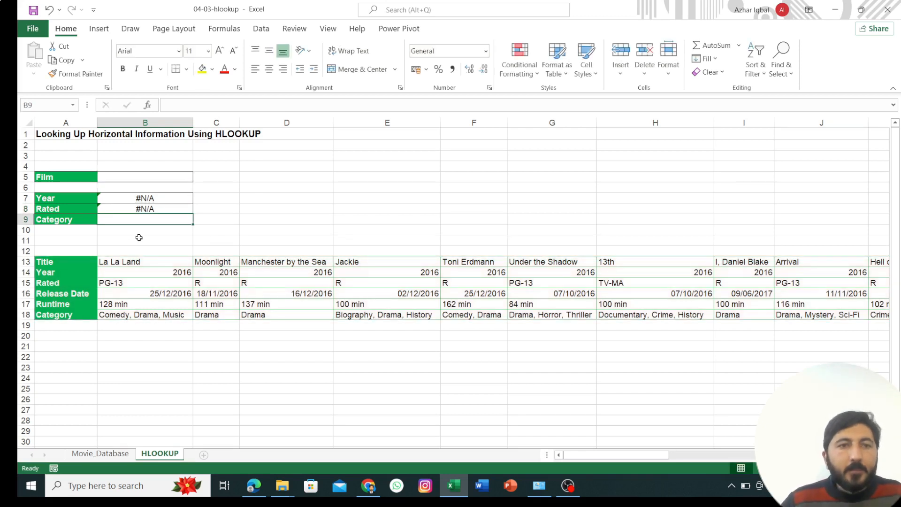
Enter Moonlight as the film in B5 and left-align the Year result in B7
click(142, 175)
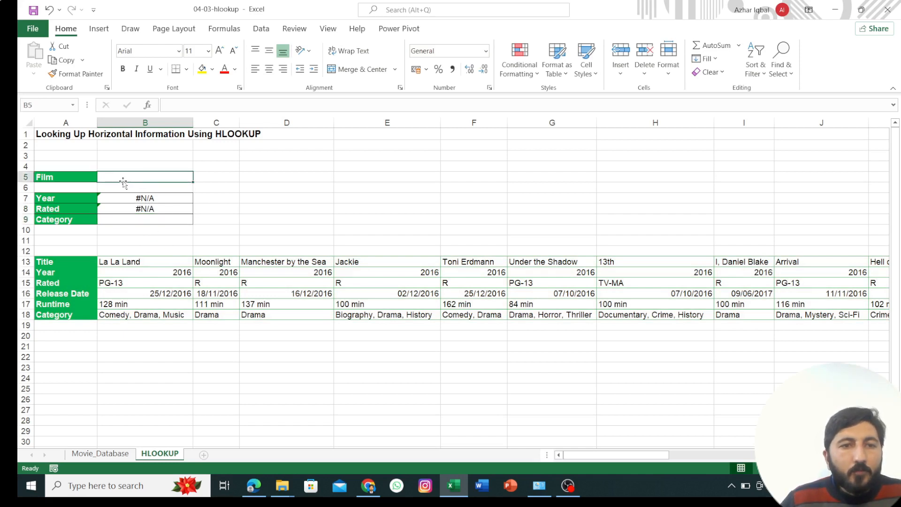
text(Moon)
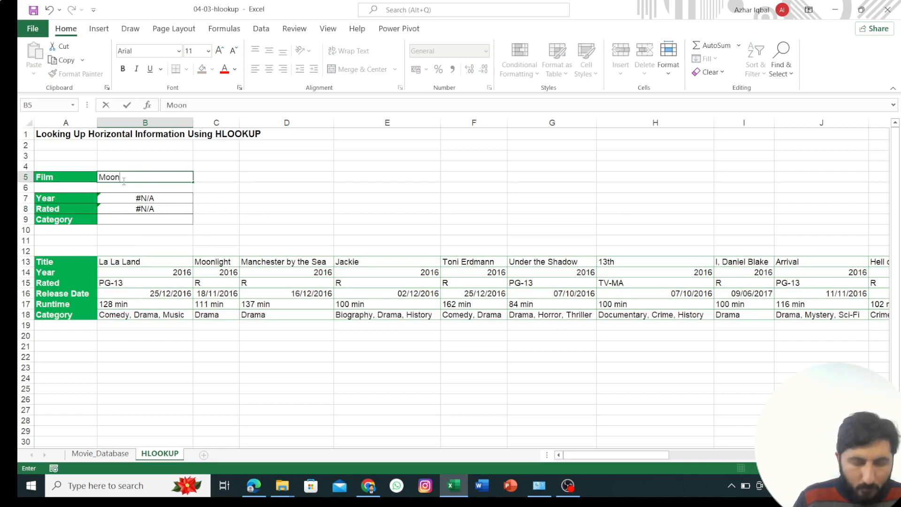
text(light)
key(Return)
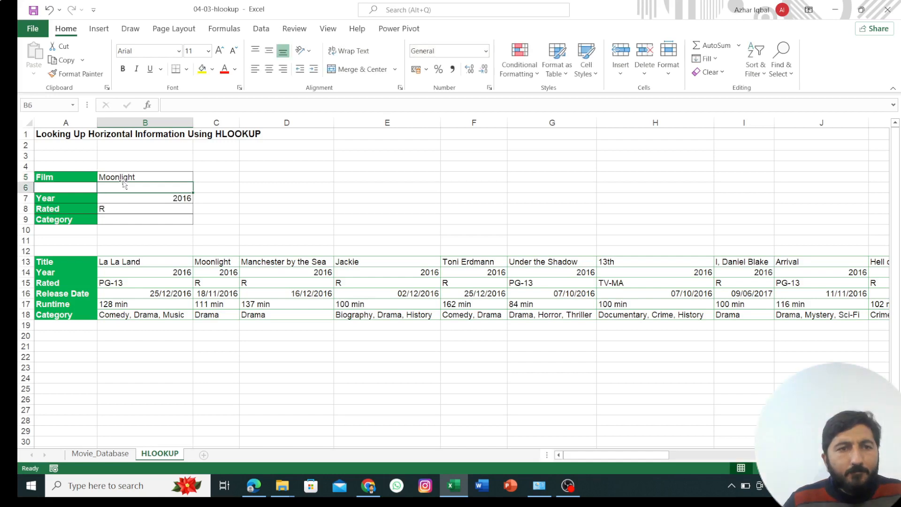
click(147, 203)
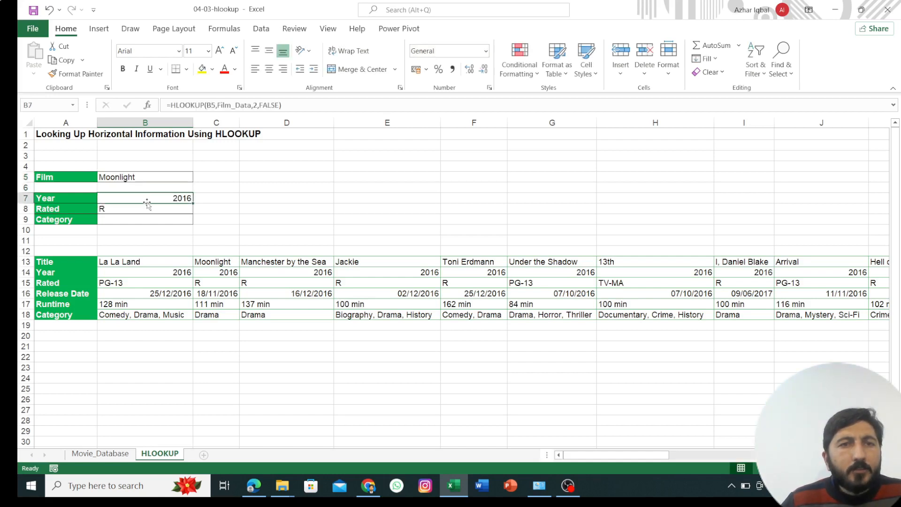
click(255, 69)
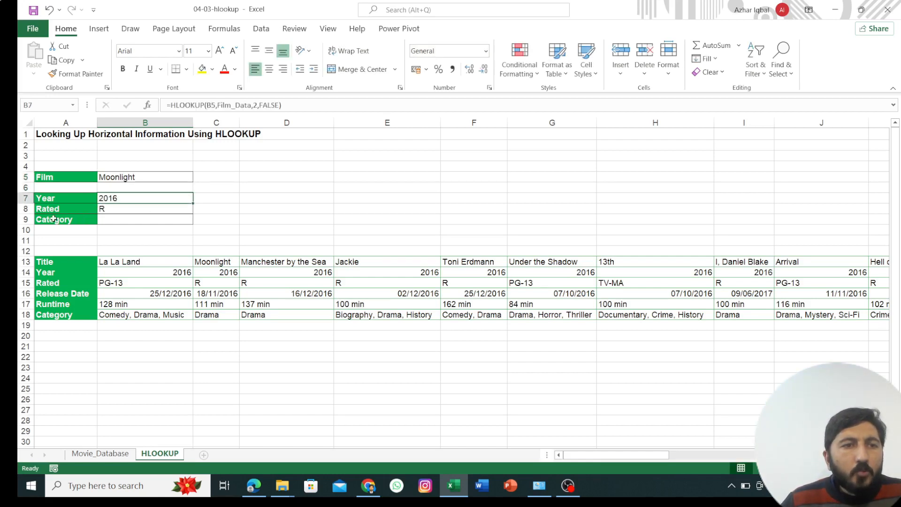